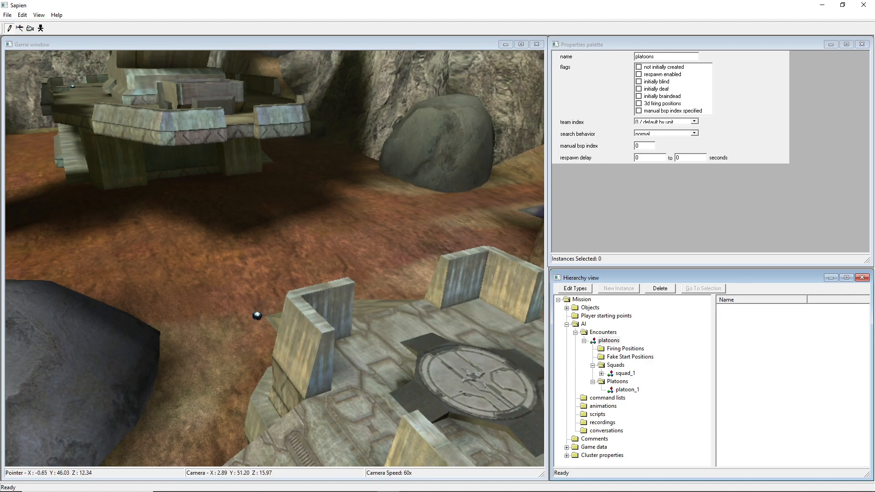
key("w")
key("s")
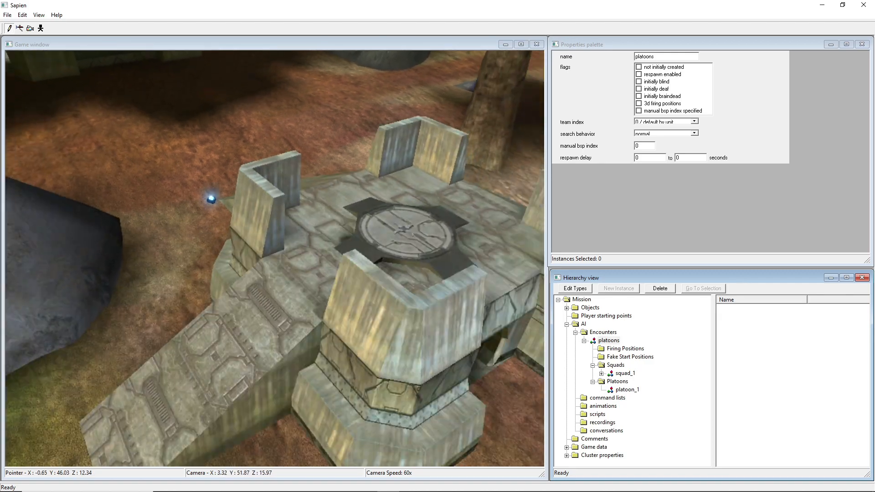
key("w")
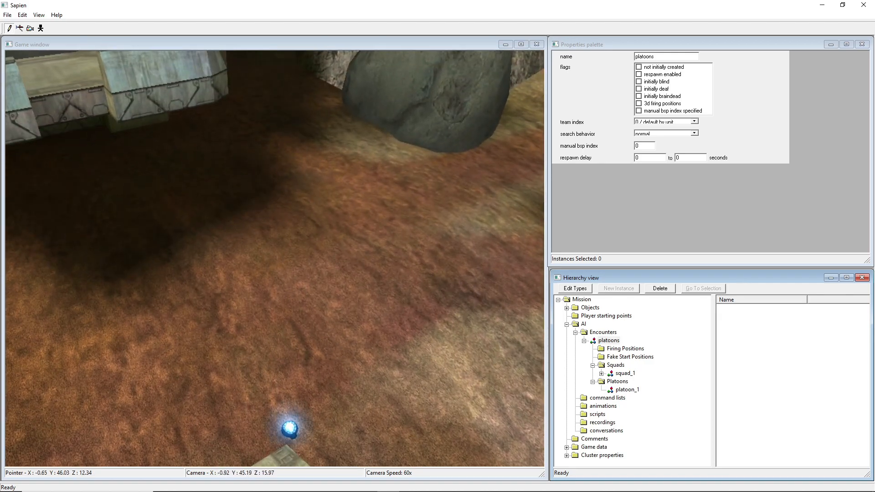
key("a")
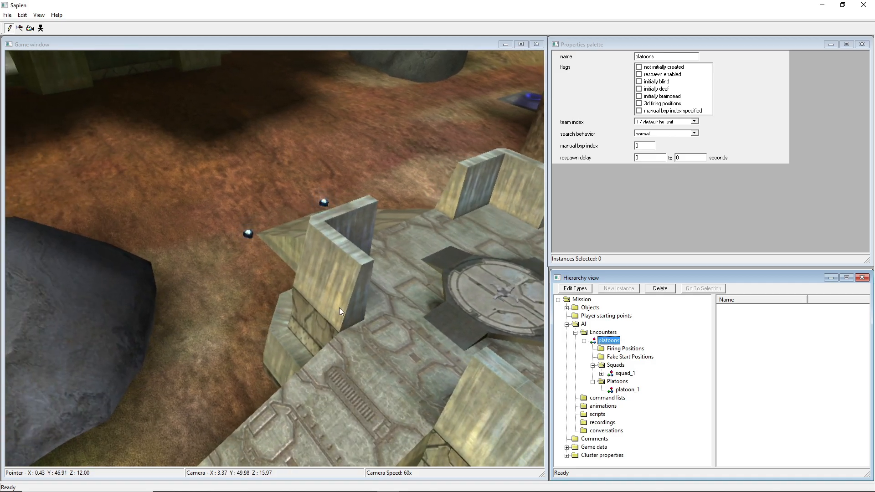
Examine the properties of squad_1 and platoon_1 and the Squads and Platoons folders of the platoons encounter.
left_click(624, 373)
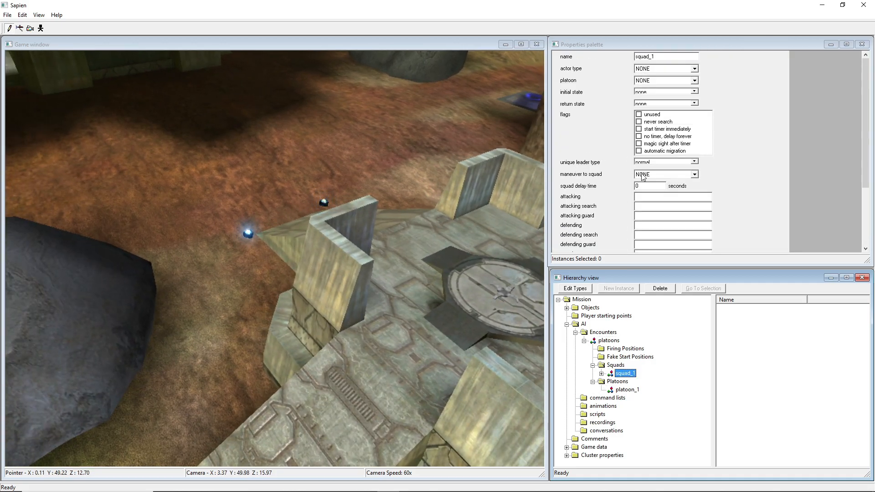
left_click(662, 174)
left_click(662, 174)
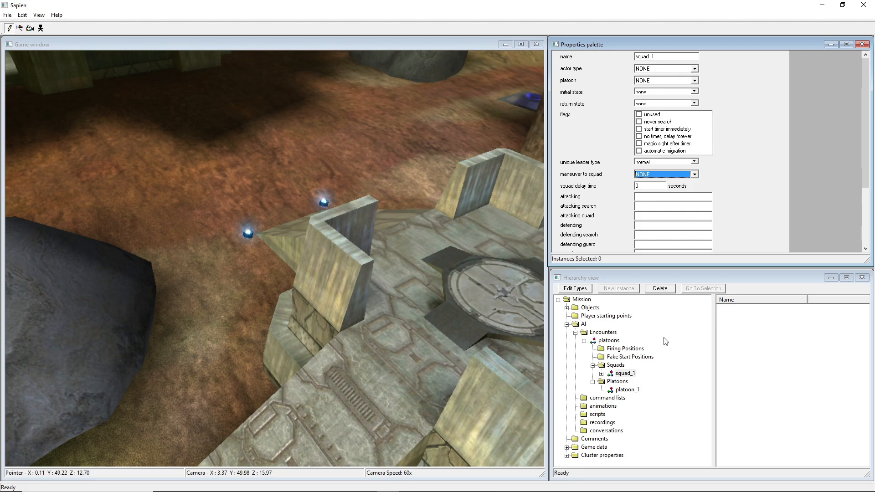
left_click(622, 383)
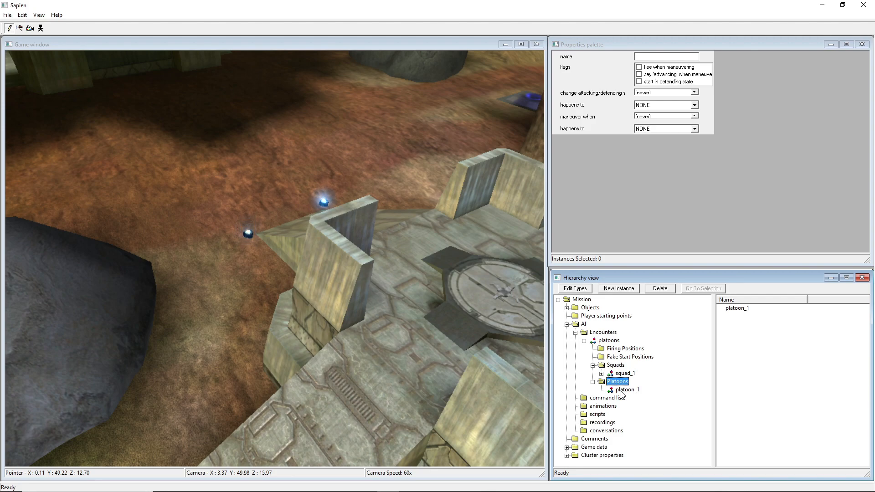
left_click(616, 365)
left_click(610, 342)
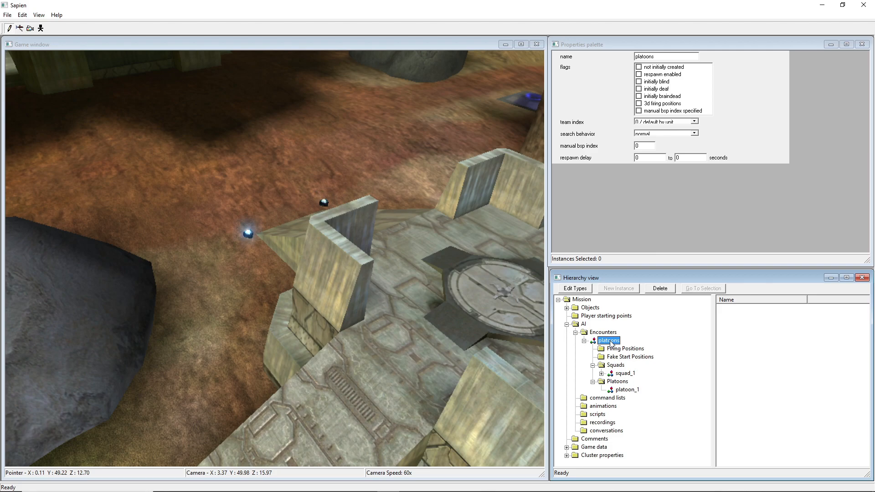
left_click(615, 366)
left_click(618, 381)
left_click(617, 365)
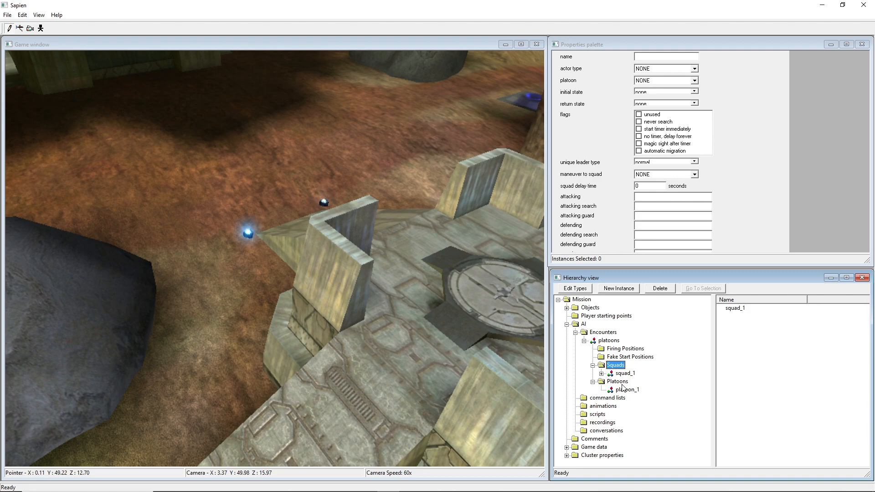
left_click(622, 383)
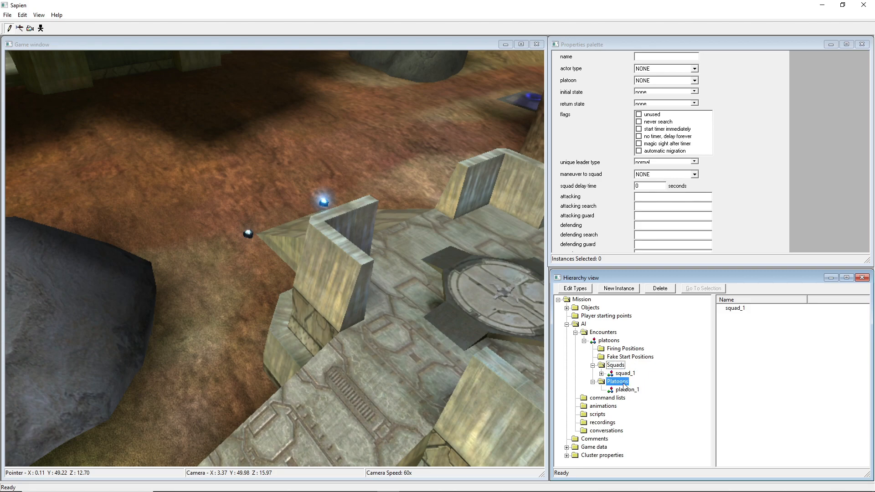
left_click(624, 391)
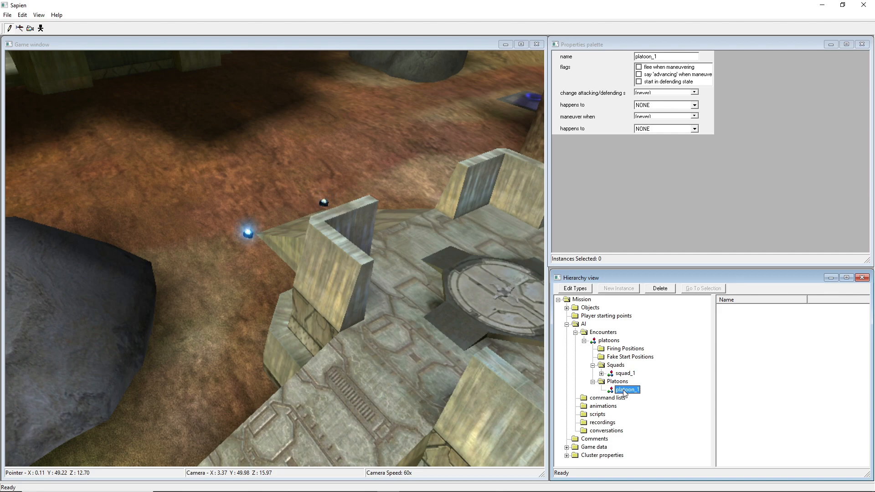
Assign squad_1 of the platoons encounter to platoon_1.
middle_click_drag(383, 318, 410, 255)
middle_click_drag(366, 307, 335, 329)
key("w")
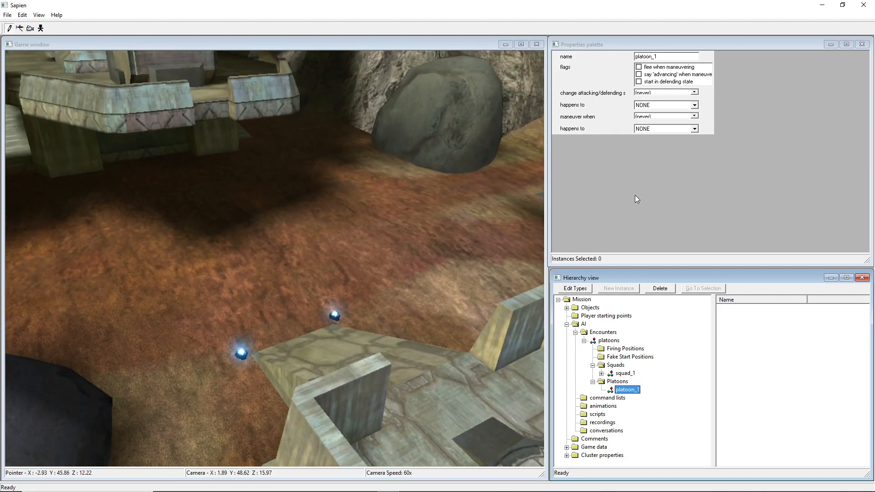
left_click(625, 373)
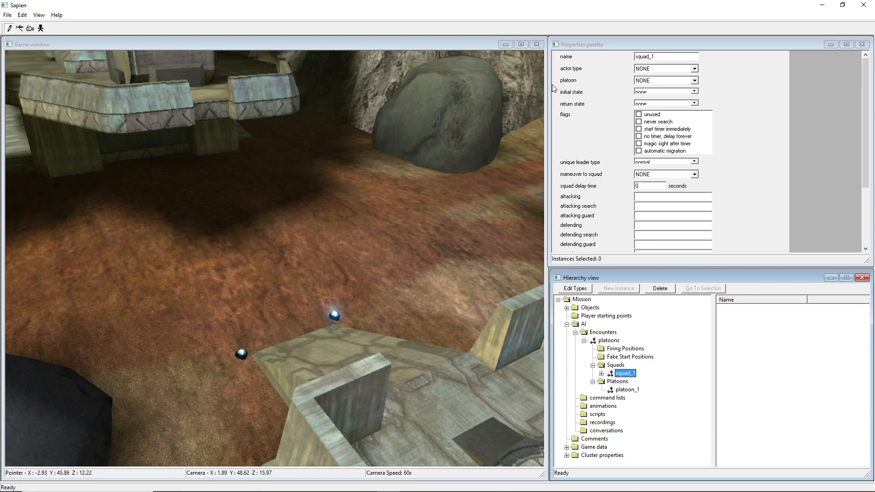
left_click(642, 81)
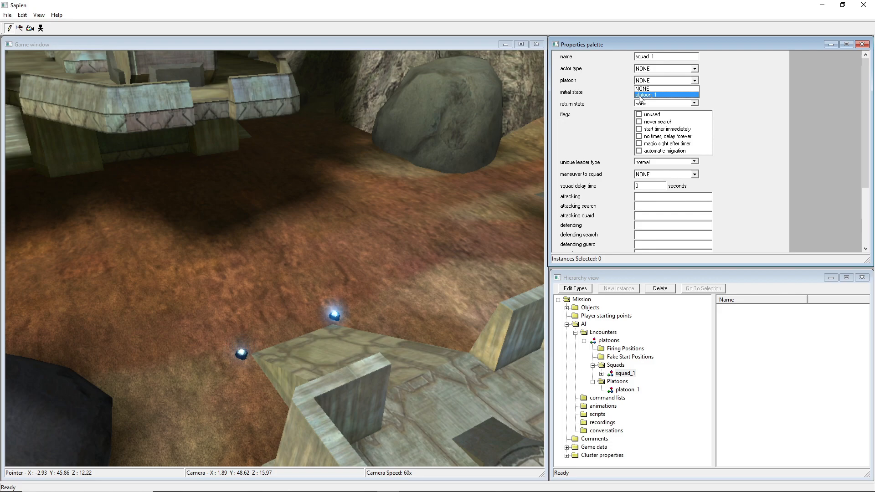
left_click(640, 95)
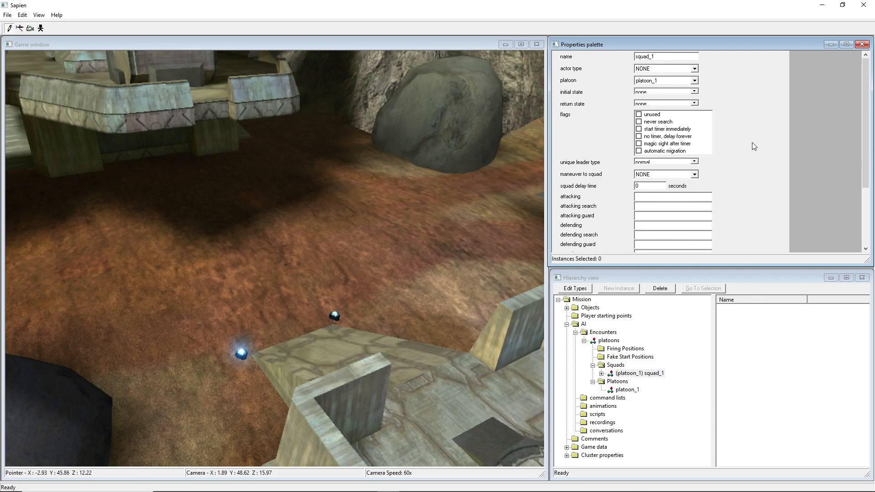
left_click(640, 373)
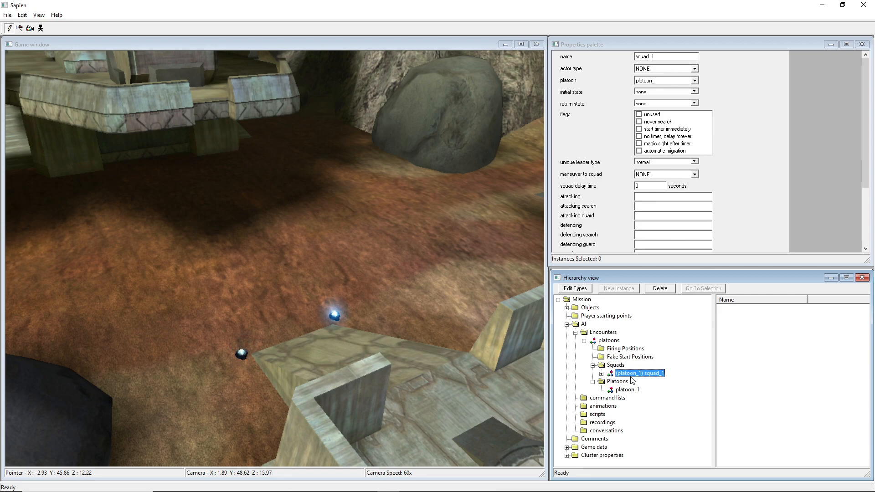
middle_click_drag(394, 276, 334, 273)
key("w")
key("s")
key("w")
key("d")
key("a")
key("d")
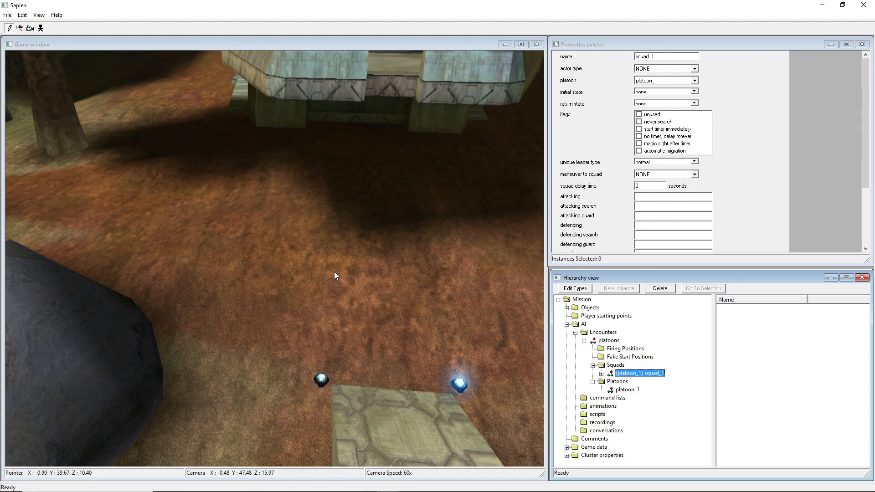
middle_click_drag(334, 272, 275, 263)
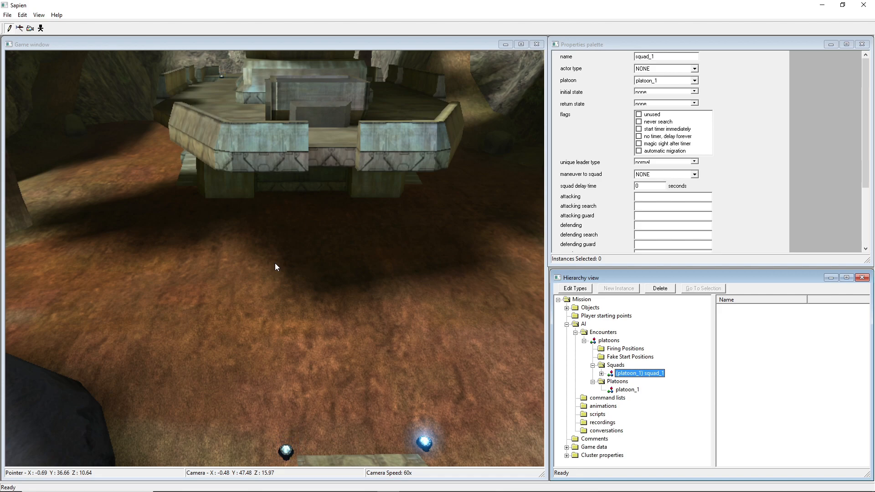
middle_click_drag(297, 263, 302, 302)
key("a")
key("d")
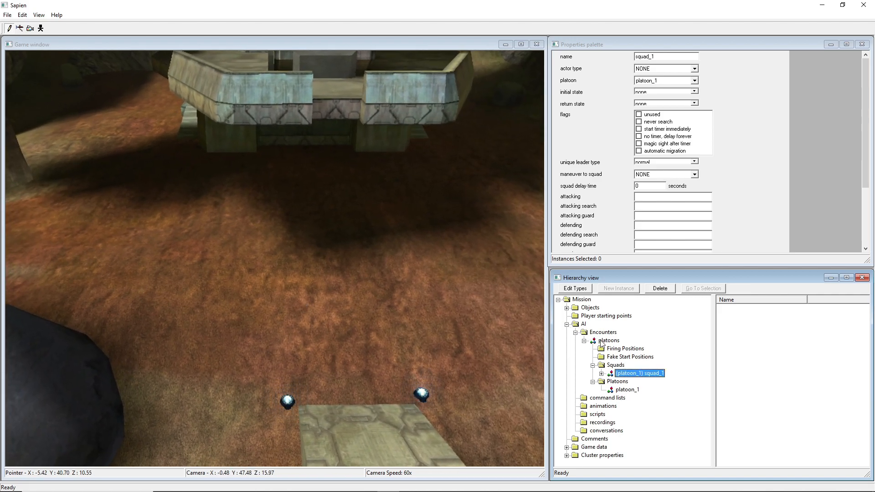
Place nineteen group A firing positions for the platoons encounter in rough rows on the open ground beyond the ramp.
left_click(625, 348)
middle_click_drag(307, 270, 298, 272)
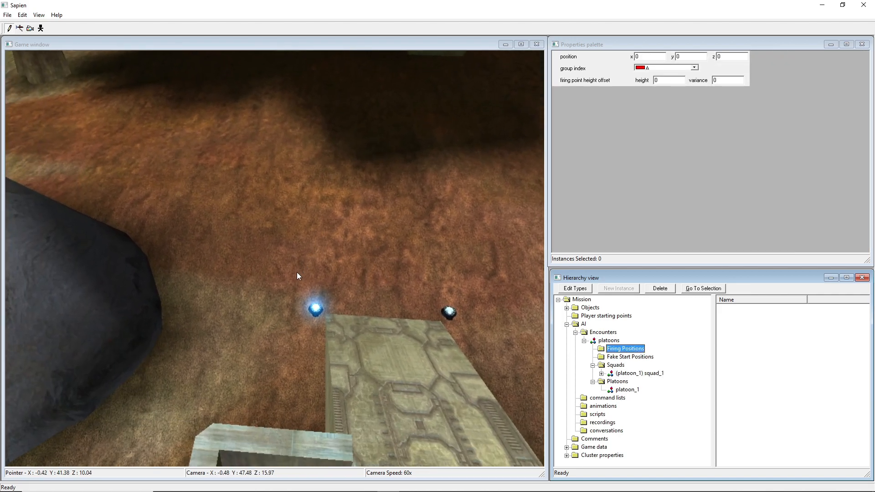
left_click(236, 219)
left_click(313, 227)
left_click(379, 234)
left_click(444, 211)
left_click(398, 194)
left_click(329, 181)
left_click(241, 182)
left_click(260, 145)
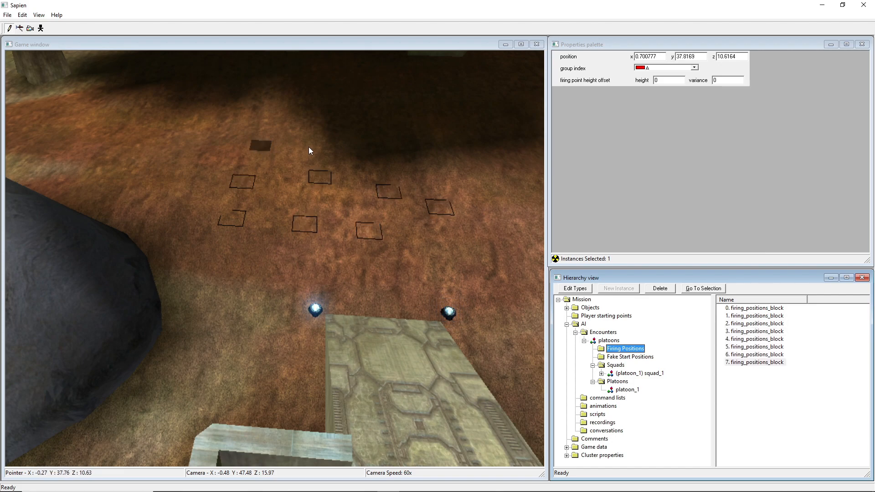
left_click(313, 144)
left_click(360, 153)
left_click(431, 164)
left_click(431, 135)
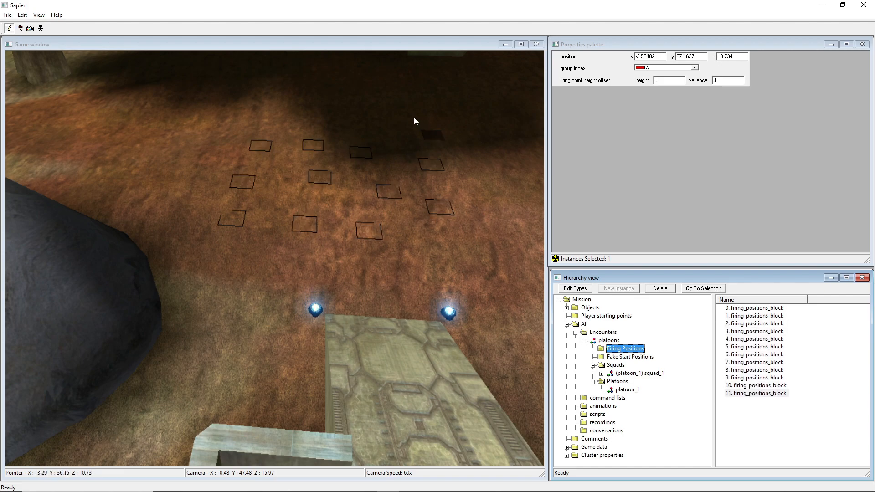
left_click(384, 121)
left_click(328, 122)
left_click(266, 121)
left_click(290, 96)
left_click(348, 99)
left_click(395, 99)
left_click(437, 115)
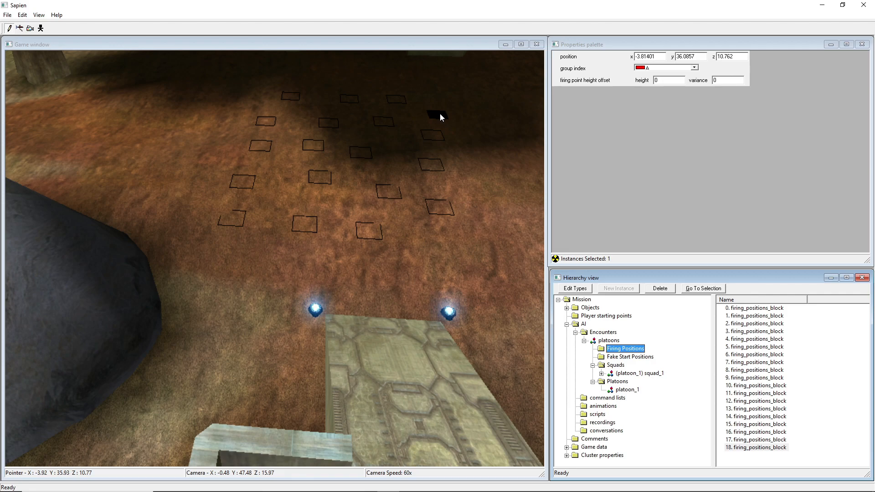
Try the start in defending state flag on platoon_1, clear it again, and check its change attacking/defending state setting.
middle_click_drag(423, 113, 531, 84)
key("a")
key("a")
key("a")
left_click(626, 390)
left_click(654, 83)
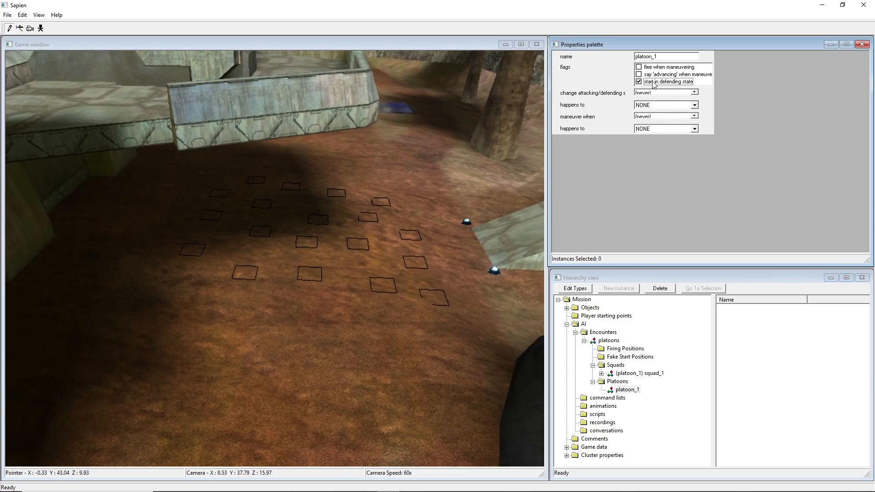
left_click(654, 85)
left_click(645, 93)
left_click(645, 95)
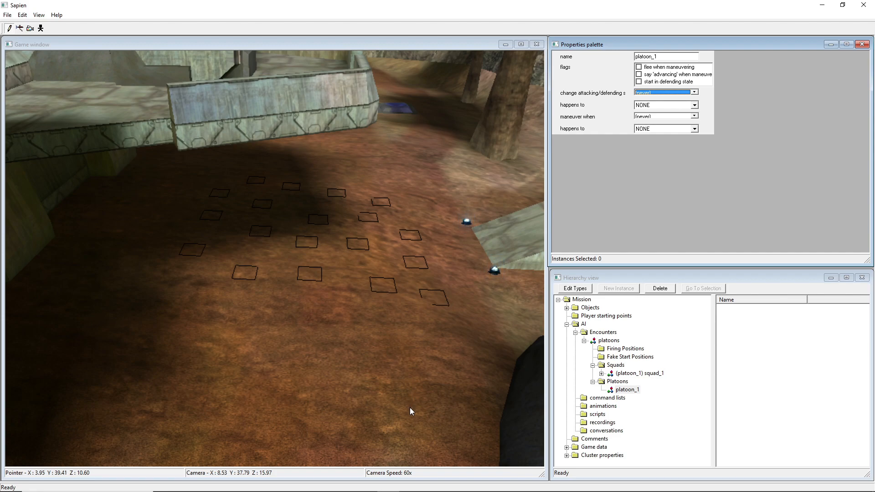
Place a second cluster of firing positions, assigned to the green group, on the ground near the tree.
middle_click_drag(409, 408, 310, 426)
key("d")
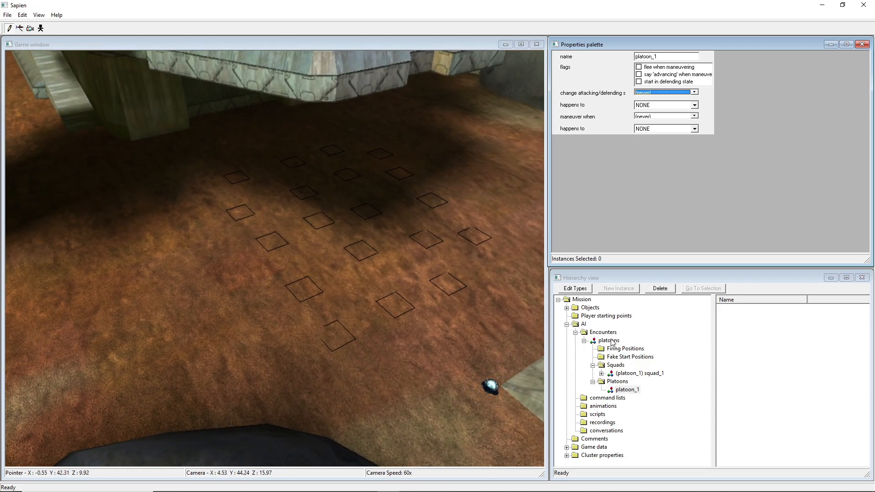
left_click(614, 348)
middle_click_drag(510, 367, 401, 365)
key("d")
key("a")
key("d")
middle_click_drag(469, 281, 458, 281)
key("a")
right_click(228, 197)
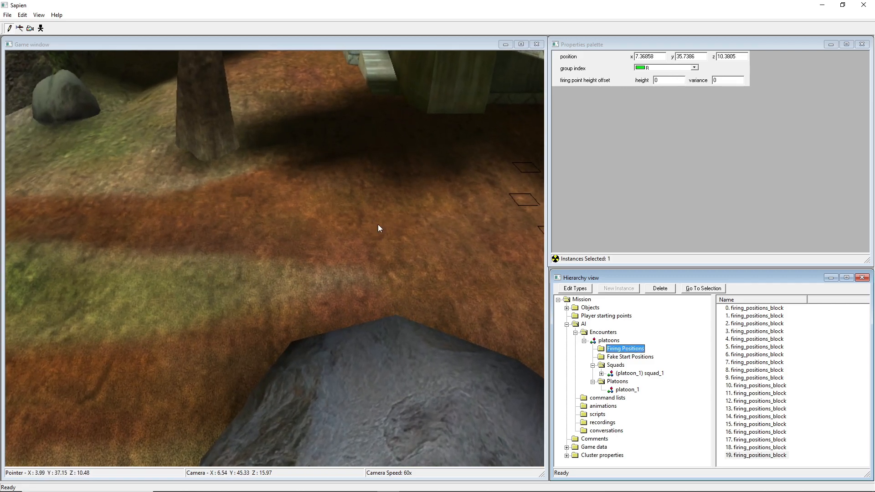
right_click(203, 225)
right_click(189, 175)
right_click(177, 236)
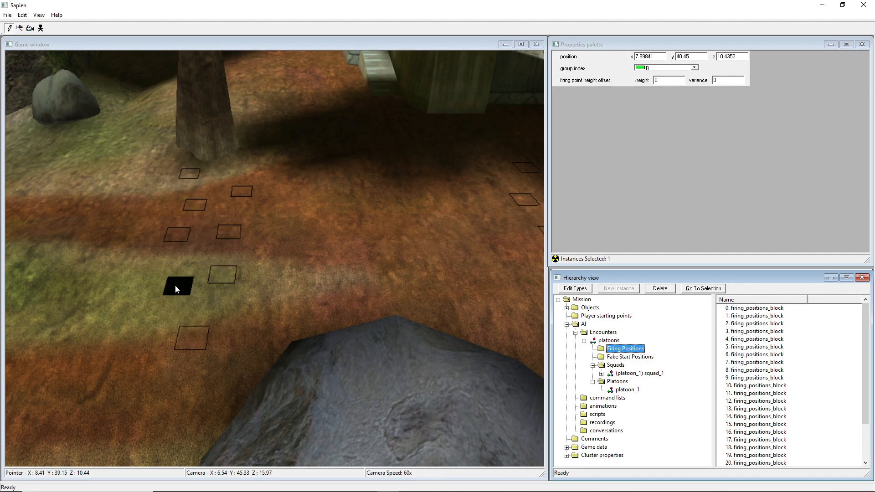
right_click(106, 306)
right_click(133, 266)
right_click(124, 242)
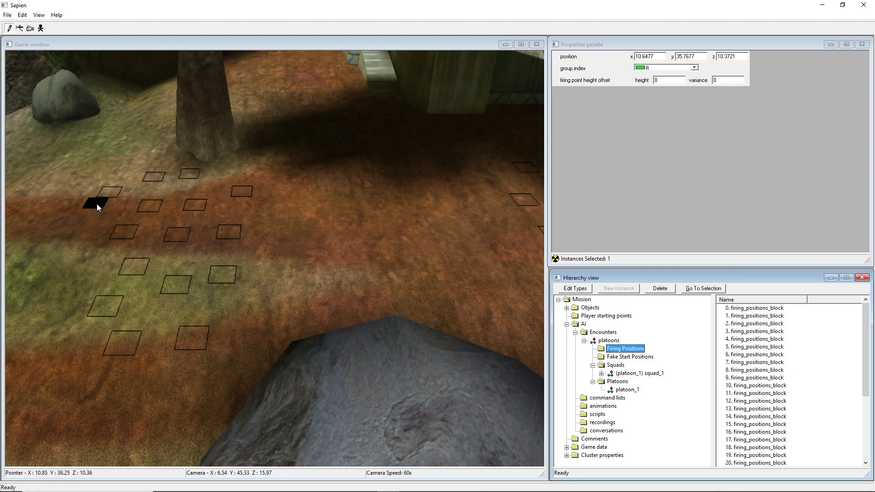
right_click(78, 266)
right_click(64, 309)
right_click(62, 359)
Place four starting locations for squad_1 in a line between the two firing position clusters and deselect them.
key("d")
mouse_move(171, 234)
middle_mouse_down()
mouse_move(152, 250)
mouse_move(198, 233)
mouse_move(182, 223)
middle_mouse_up()
mouse_move(510, 405)
middle_mouse_down()
mouse_move(531, 412)
mouse_move(524, 410)
middle_mouse_up()
key("w")
left_click(601, 374)
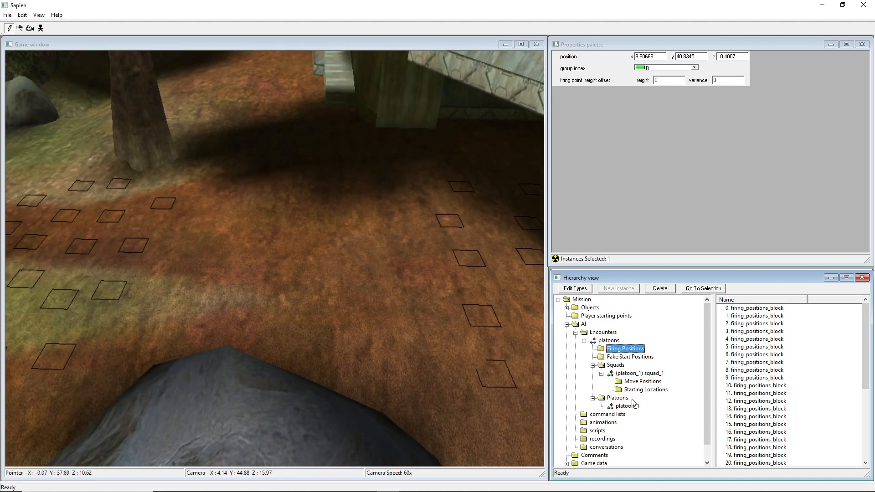
left_click(646, 389)
left_click(305, 235)
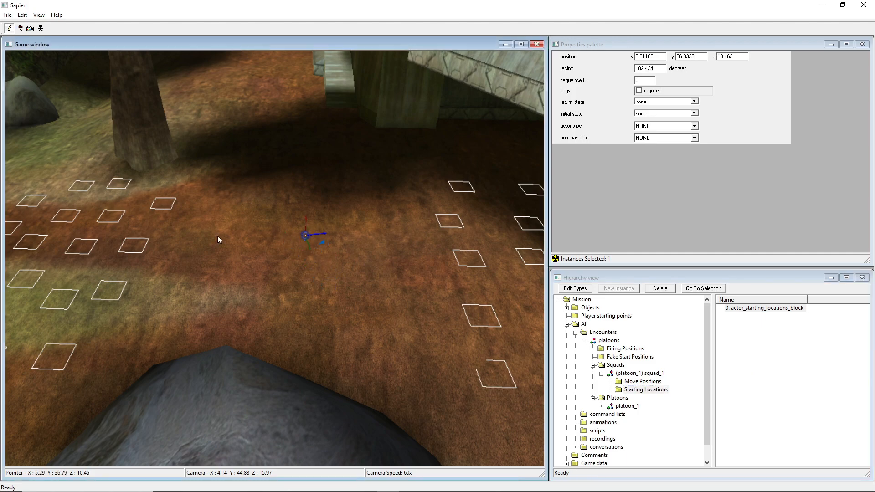
left_click(311, 270)
left_click(296, 304)
right_click_drag(299, 306, 302, 300)
right_click_drag(292, 194, 283, 220)
key("space")
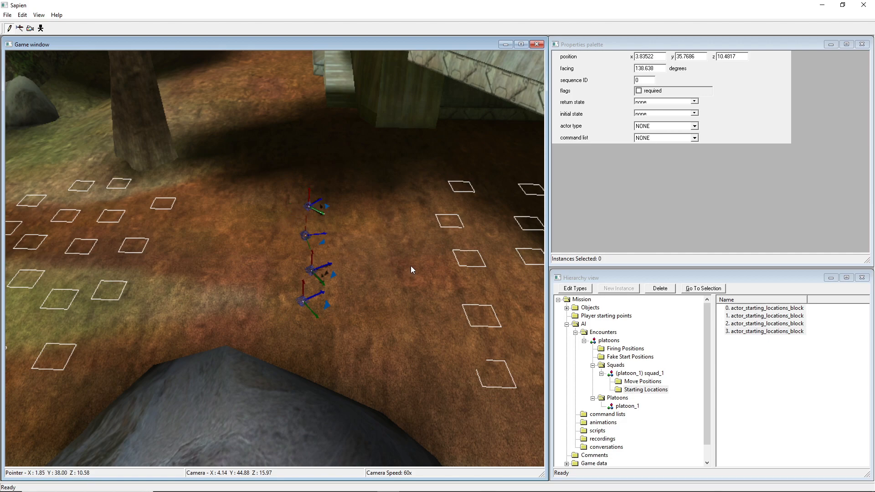
Set squad_1's actor type to marine assault rifle.
left_click(638, 373)
left_click(673, 69)
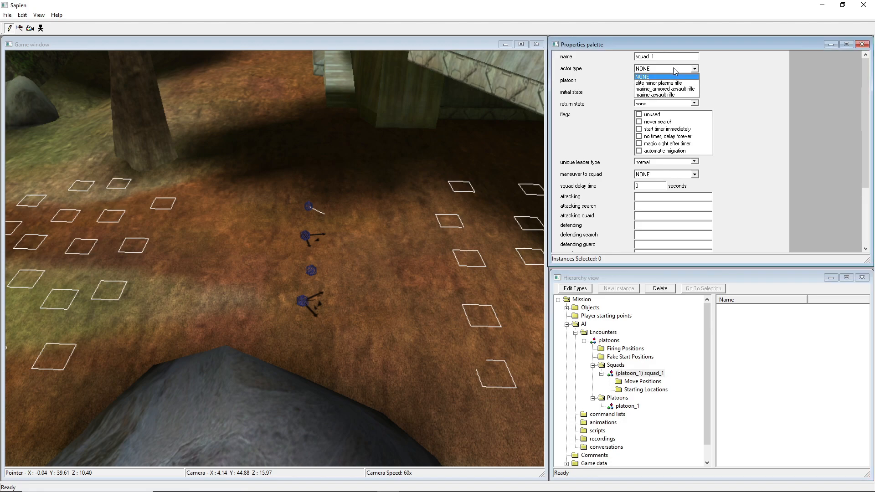
left_click(673, 97)
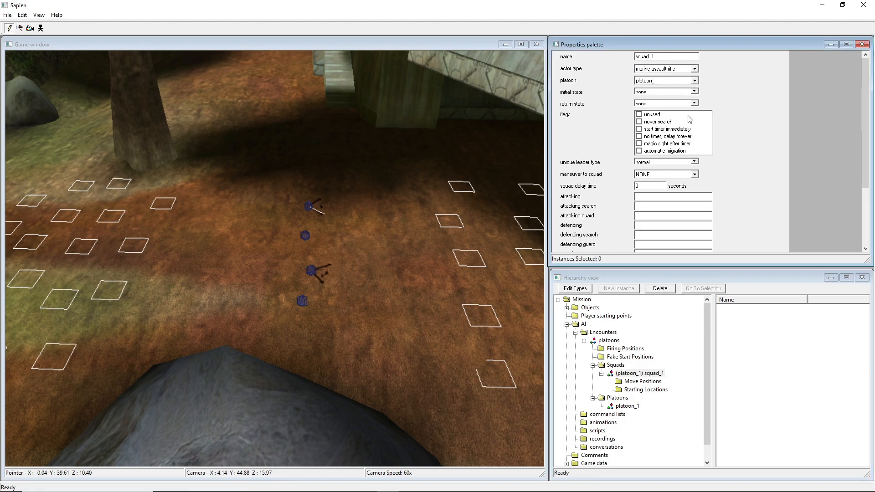
Set squad_1's initial state to guarding and its return state to guarding at guard position.
left_click(658, 92)
left_click(654, 100)
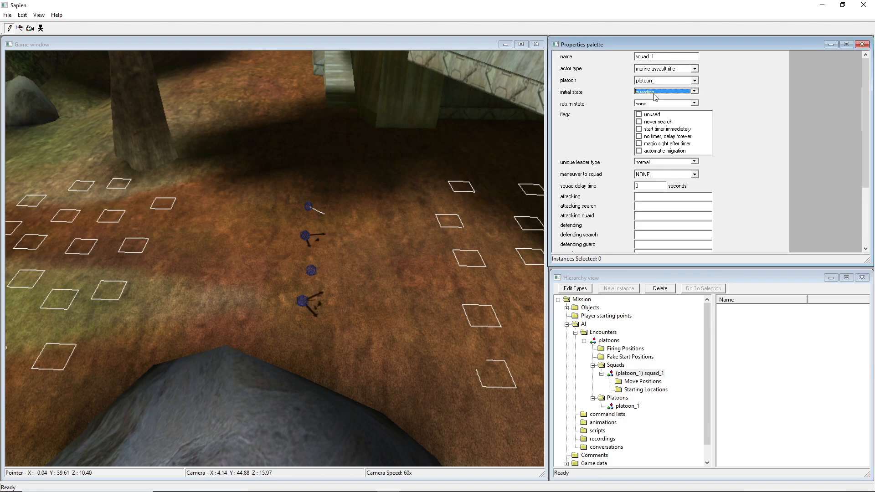
left_click(658, 104)
left_click(666, 142)
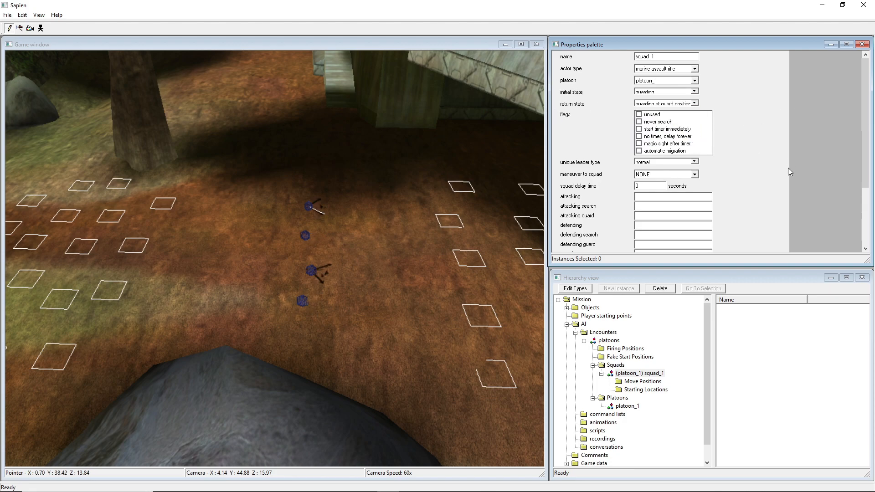
Assign firing position group a to squad_1's attacking, attacking search and attacking guard settings.
left_click_drag(866, 95, 863, 157)
middle_click_drag(482, 199, 538, 217)
key("d")
key("s")
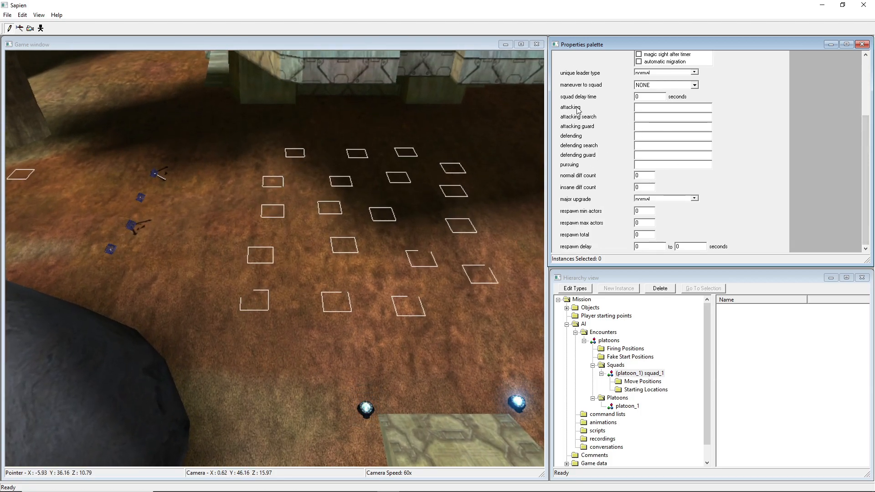
left_click(643, 106)
type("a")
key("Tab")
type("a")
key("Tab")
type("a")
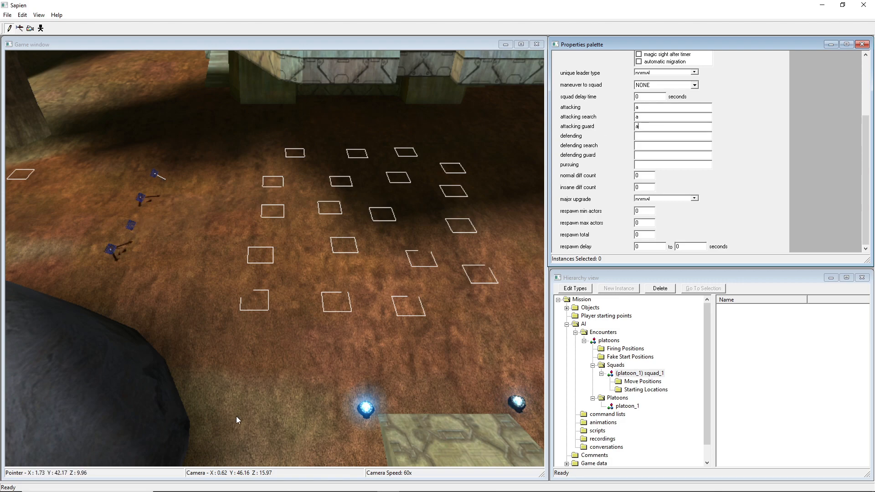
Assign firing position group b to squad_1's defending, defending search and defending guard settings.
middle_click_drag(448, 183, 403, 194)
left_click(656, 138)
type("b")
left_click(656, 145)
type("b")
left_click(650, 153)
type("b")
middle_click_drag(340, 144, 345, 149)
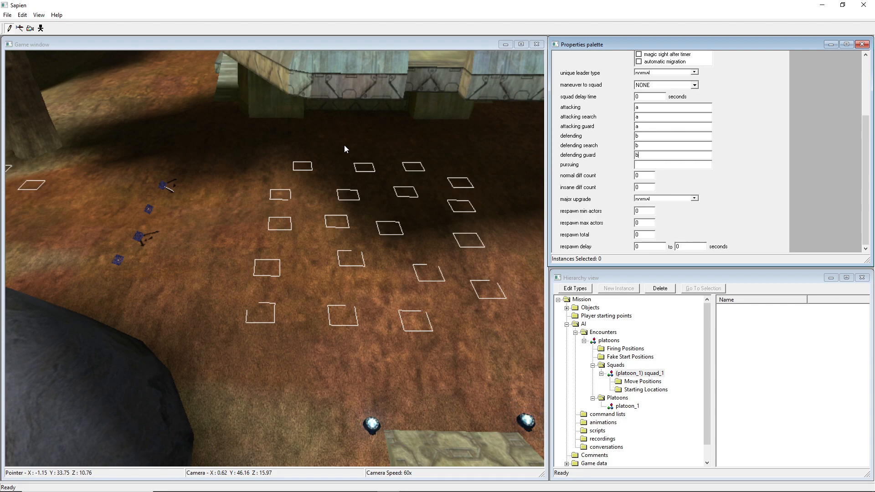
Try to let squad_1 use both groups a and b as attacking positions.
left_click(666, 108)
type("b")
middle_click_drag(345, 150, 340, 156)
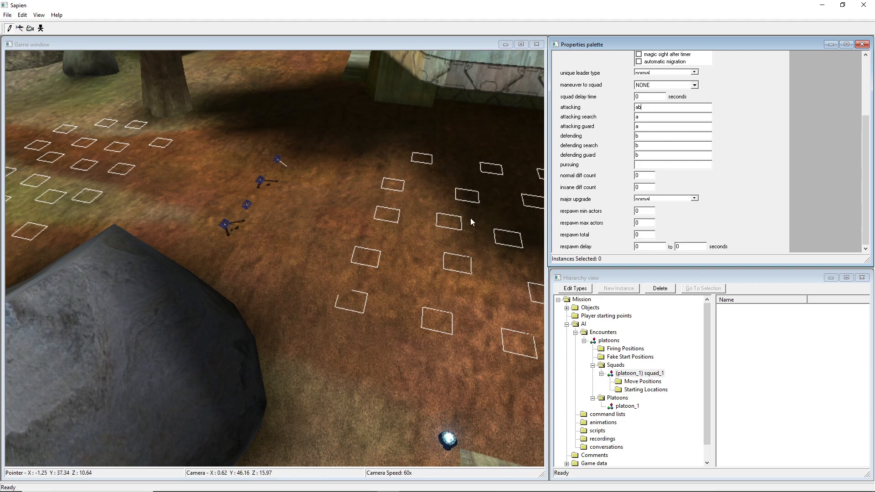
middle_click_drag(410, 155, 341, 157)
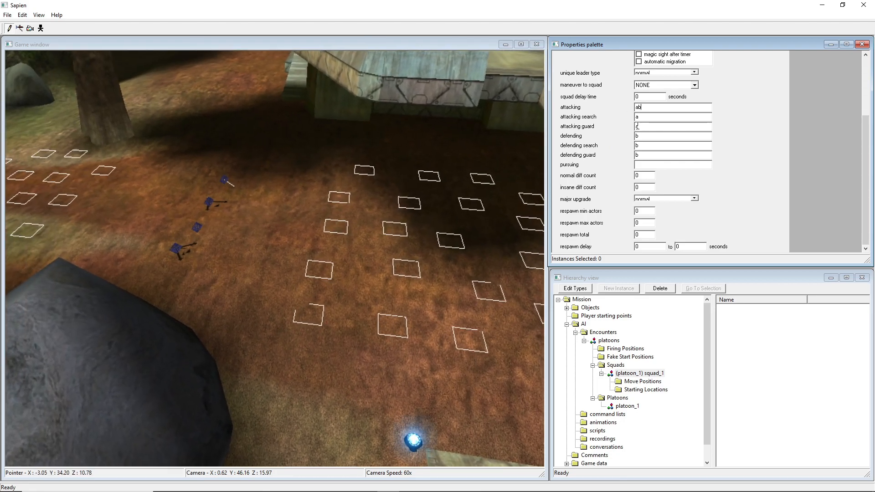
double_click(643, 133)
type("a")
key("BackSpace")
type("b")
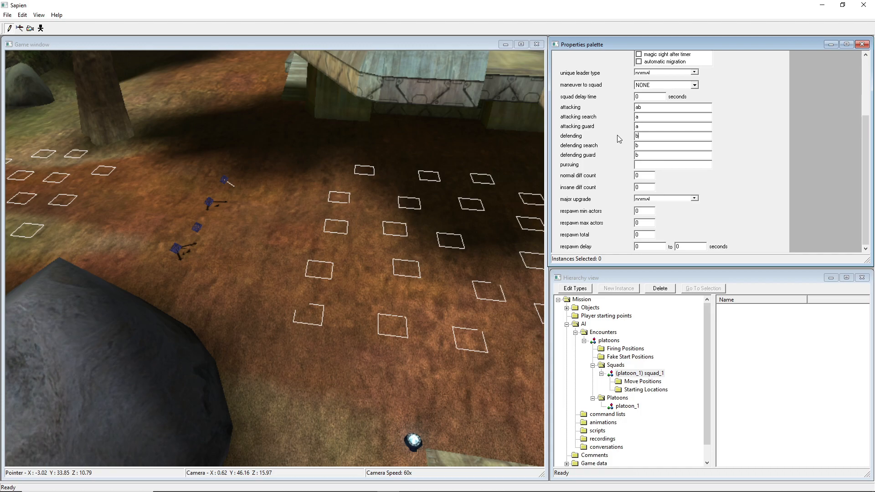
middle_click_drag(483, 169, 437, 164)
middle_click_drag(379, 141, 428, 146)
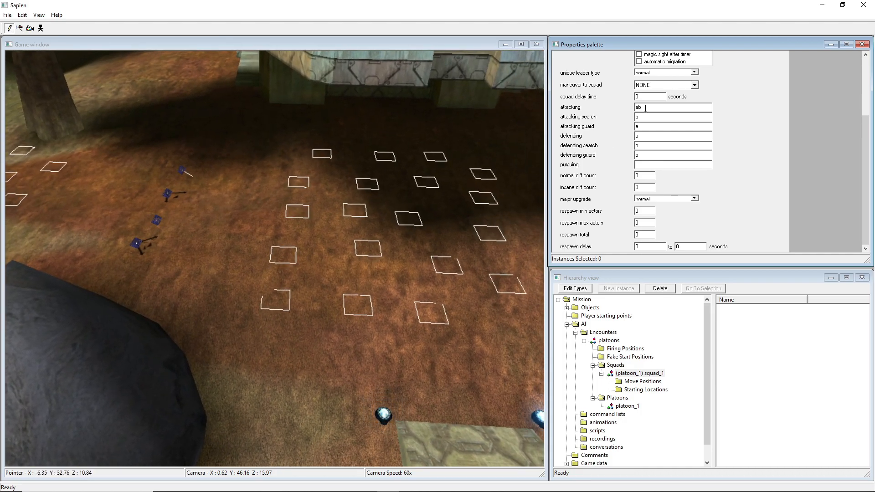
left_click(644, 108)
key("BackSpace")
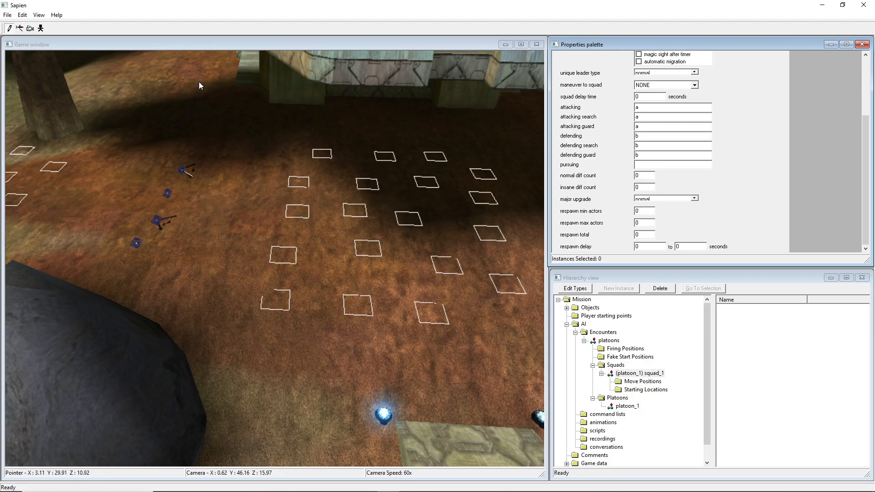
Set squad_1's normal and insane difficulty counts to 4 each.
middle_click_drag(377, 303, 346, 166)
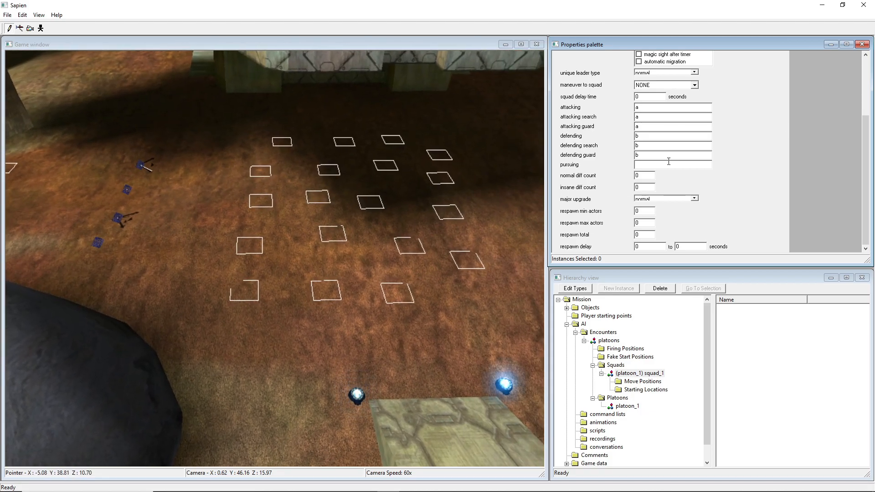
double_click(647, 176)
type("4")
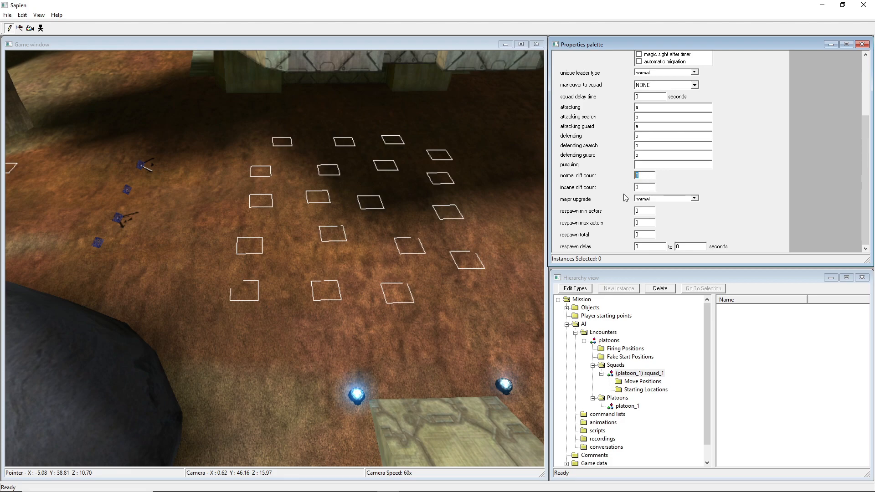
left_click_drag(643, 187, 613, 207)
type("4")
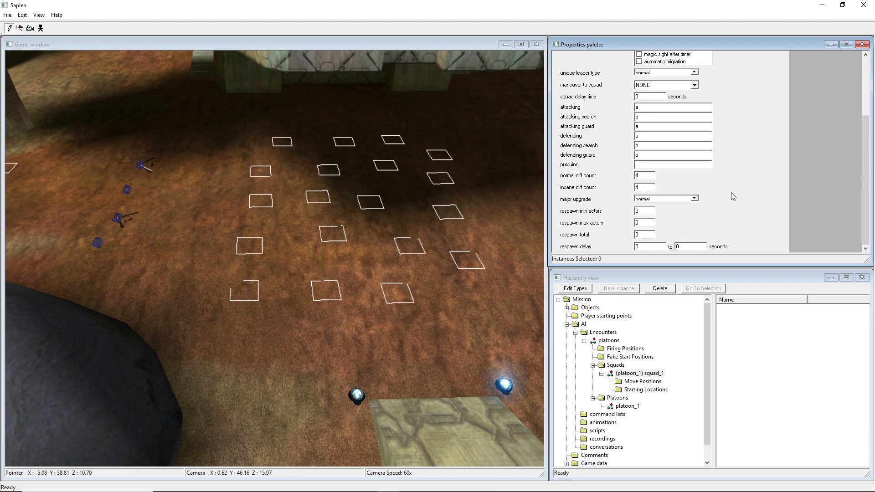
Change squad_1's return state to searching.
scroll(734, 191, "up", 1)
scroll(734, 192, "up", 6)
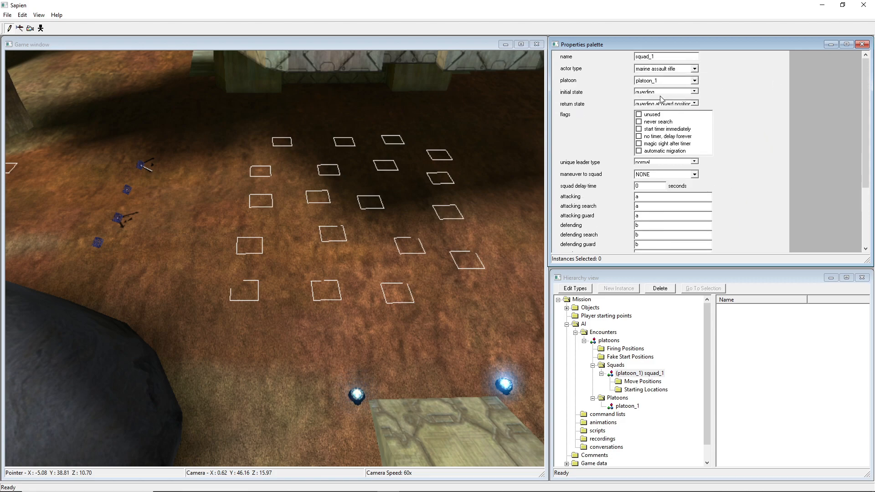
left_click(655, 104)
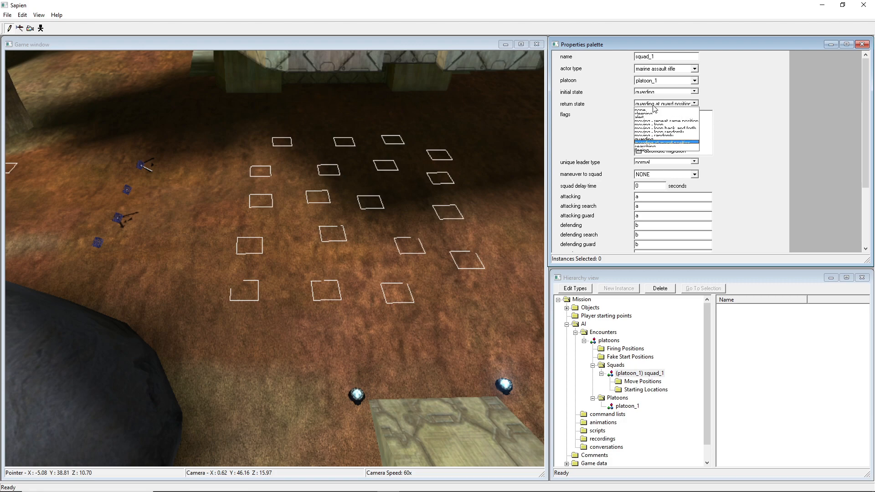
left_click(661, 147)
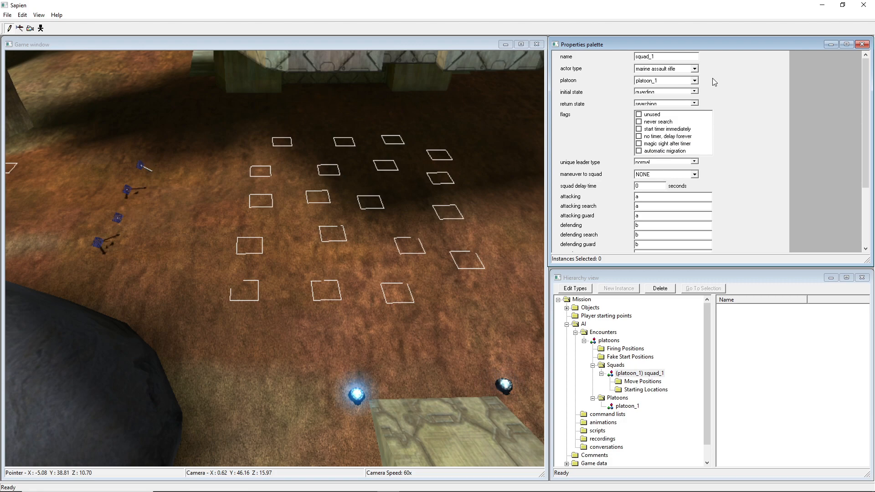
Assign firing position group z to squad_1's pursuing setting.
left_click_drag(868, 71, 797, 70)
middle_click_drag(365, 205, 282, 187)
middle_click_drag(410, 251, 421, 335)
middle_click_drag(442, 259, 451, 132)
scroll(860, 103, "down", 3)
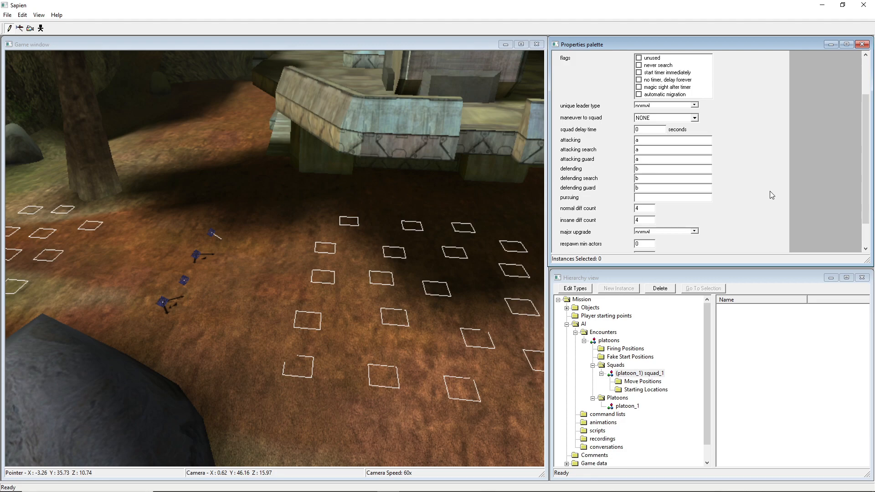
left_click(704, 197)
type("a")
Open the properties of platoon_1 in the platoons encounter.
left_click(620, 406)
left_click(637, 374)
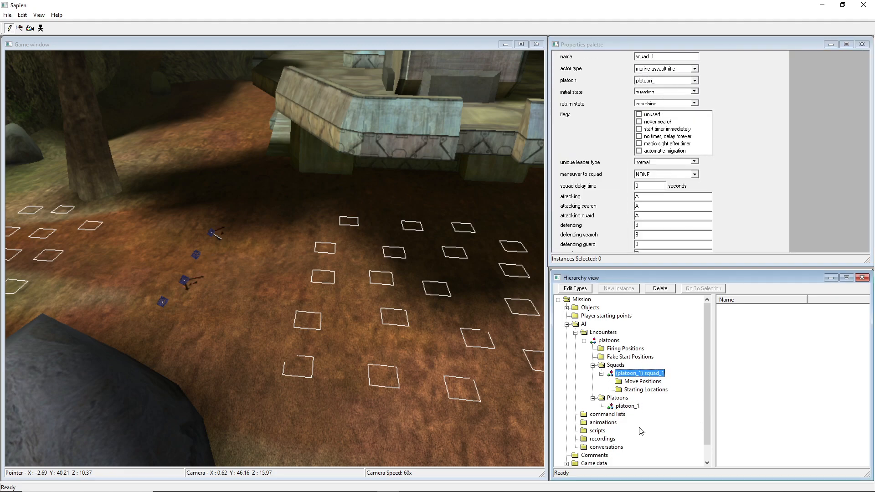
left_click(628, 407)
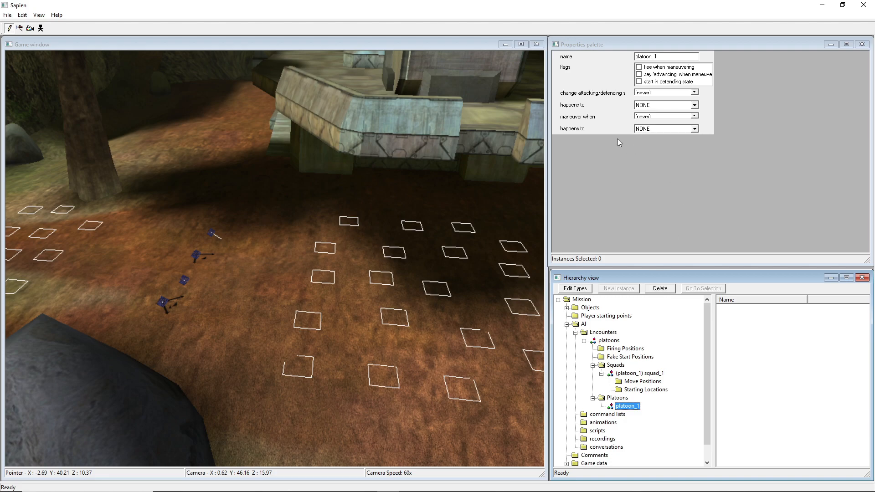
Try to make platoon_1 start in the defending state.
left_click(638, 82)
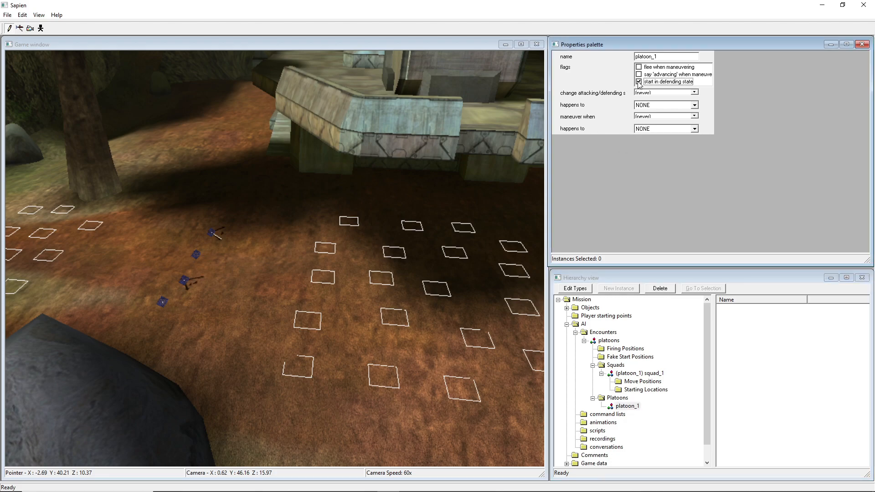
middle_click_drag(449, 167, 422, 170)
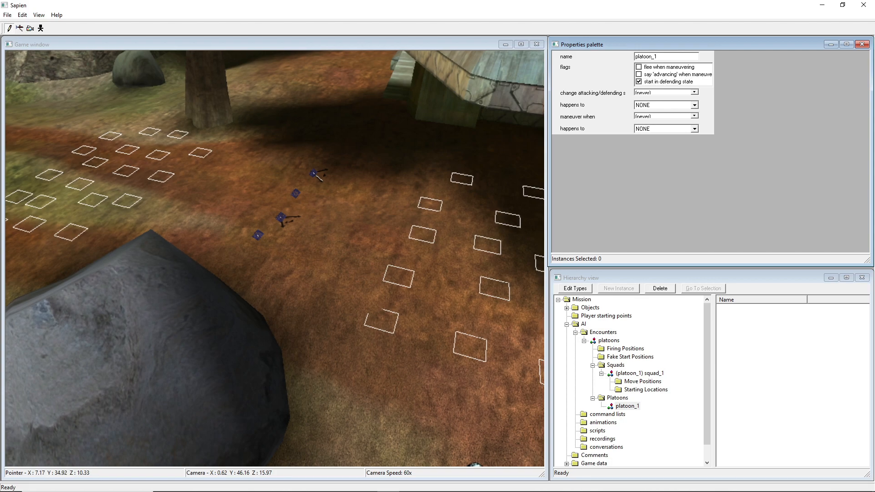
middle_click_drag(51, 183, 221, 145)
left_click(639, 82)
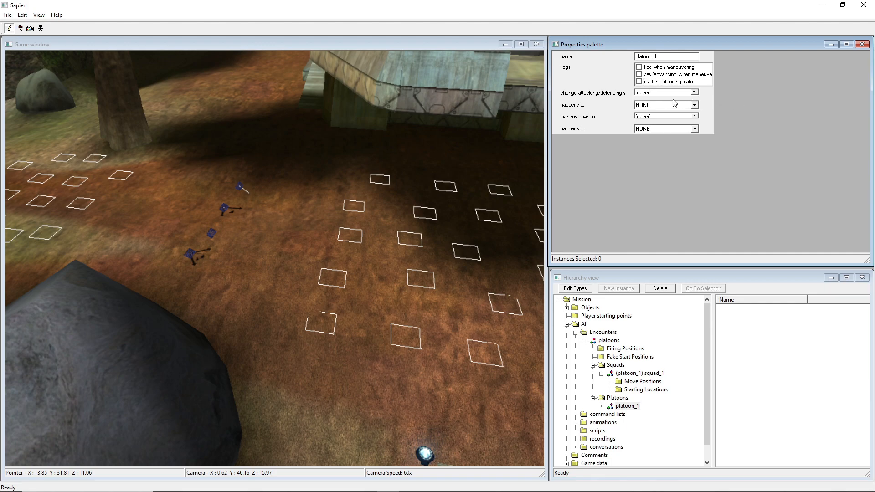
Make platoon_1 change its attacking/defending state at 50% dead, with the change happening to platoon_1.
left_click(648, 93)
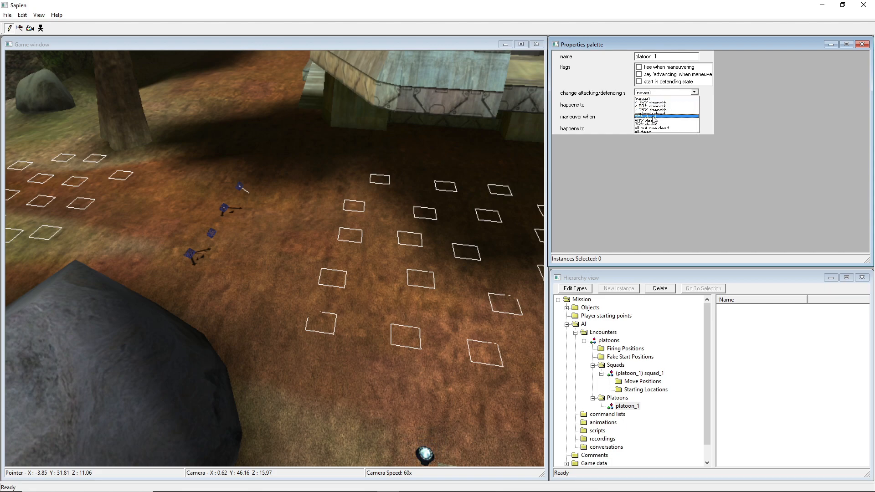
left_click(652, 120)
left_click(694, 105)
left_click(661, 111)
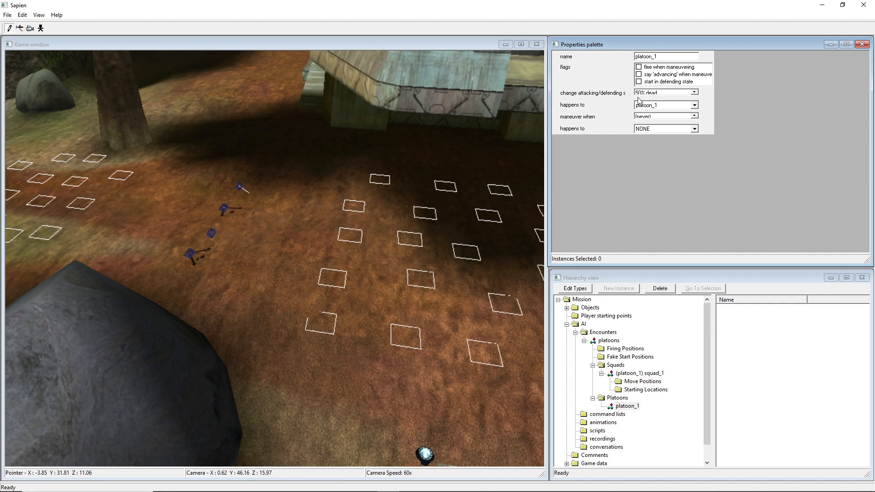
left_click(639, 82)
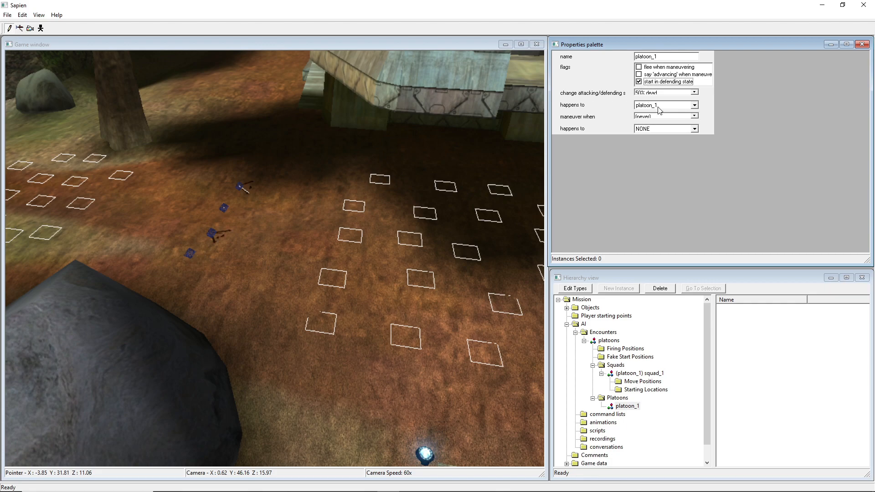
left_click(638, 82)
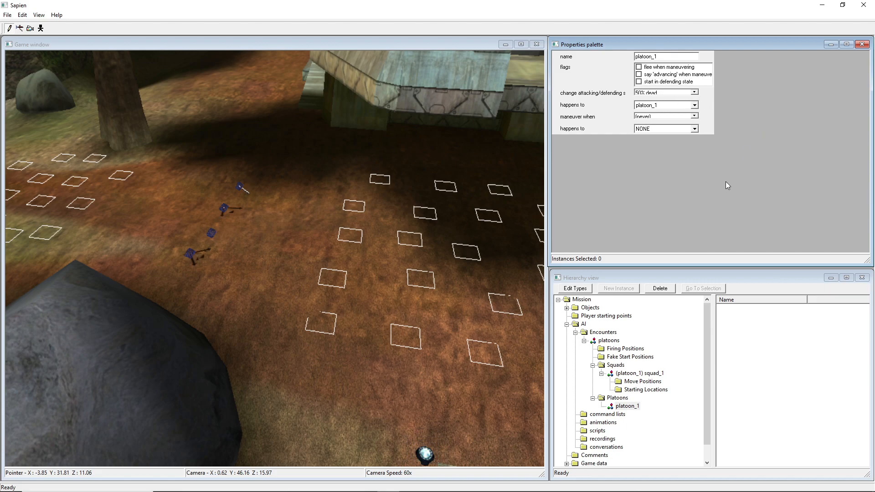
Save the scenario with the configured squad and platoon.
middle_click_drag(279, 239, 362, 215)
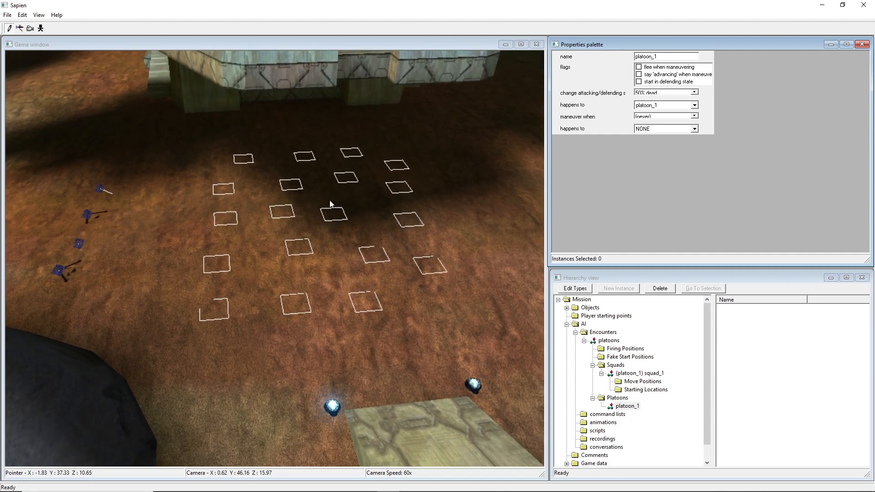
middle_click_drag(319, 196, 275, 153)
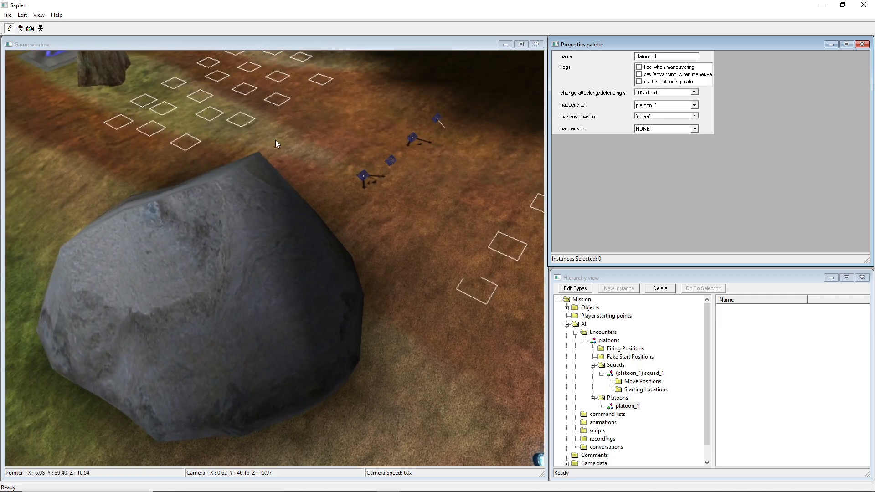
mouse_move(368, 133)
middle_mouse_down()
mouse_move(433, 136)
mouse_move(360, 147)
middle_mouse_up()
key("s")
key("a")
key("ctrl+s")
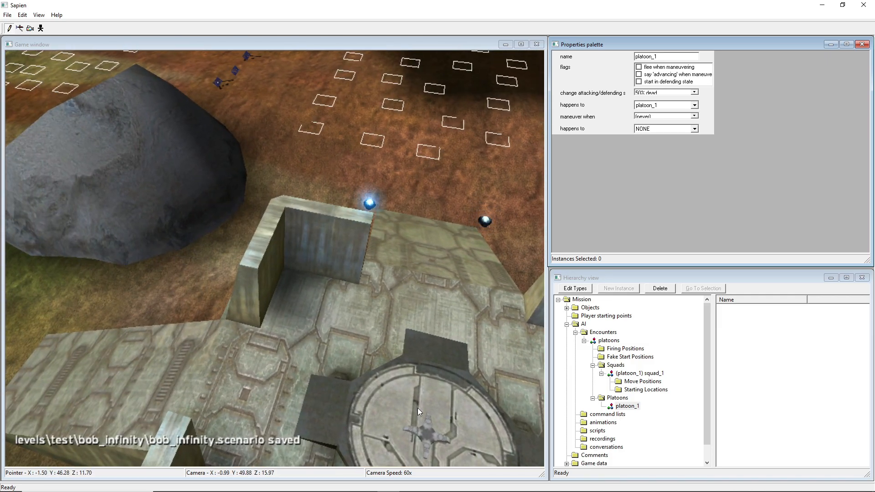
Set the platoons encounter's team index to 1 / player and save the scenario.
left_click(630, 374)
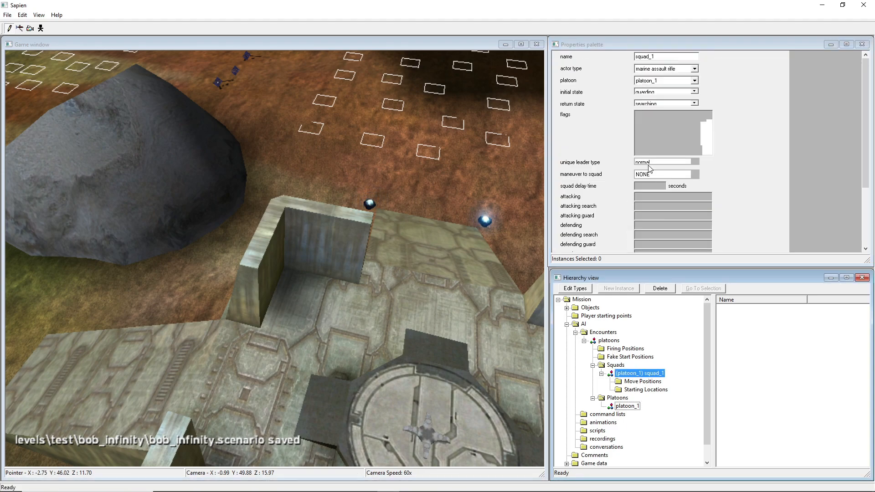
left_click(609, 340)
left_click(662, 122)
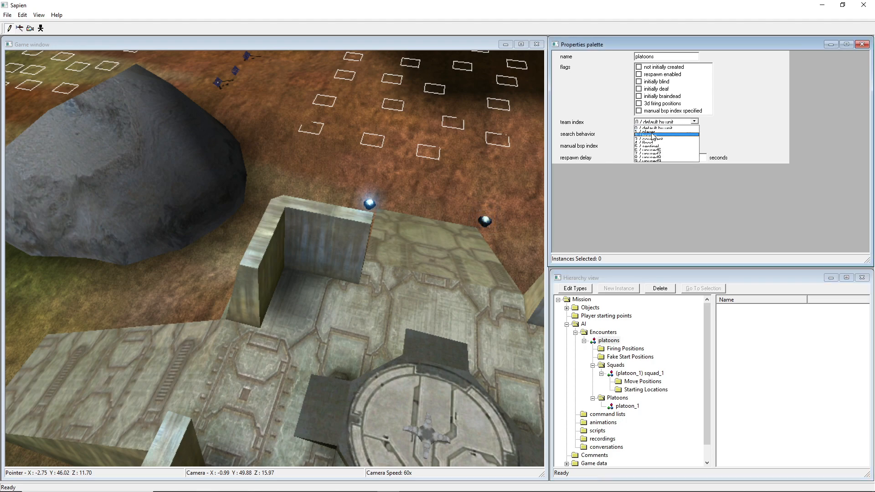
left_click(652, 128)
middle_click_drag(506, 200, 506, 199)
key("ctrl+s")
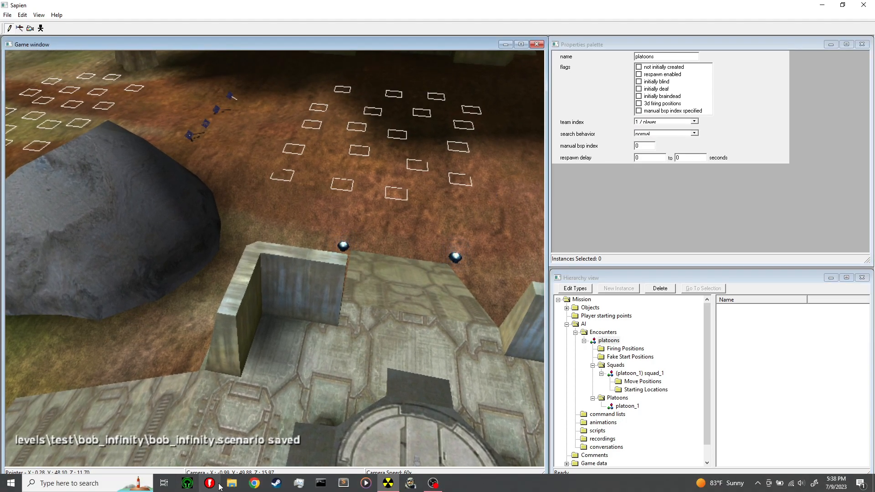
Switch to a command prompt in the Halo Custom Edition folder and run tool build-cache-file levels\test\bob_infinity\bob_infinity.
left_click(232, 484)
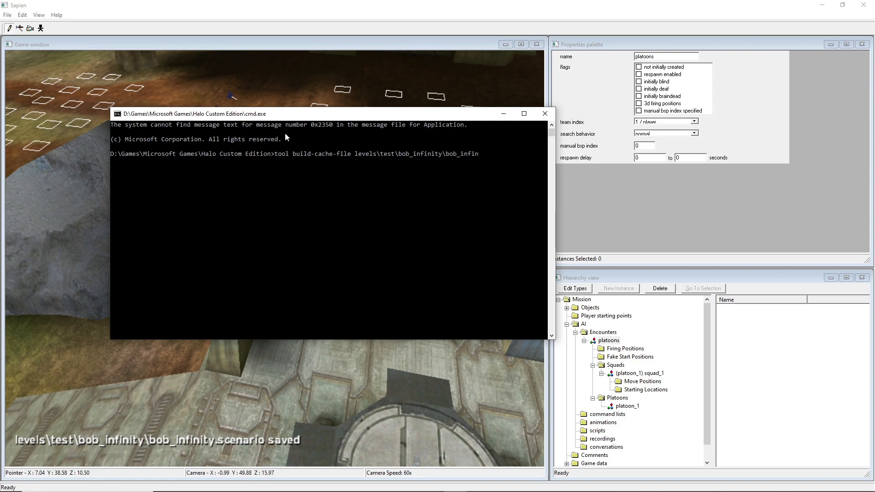
type("y")
key("Return")
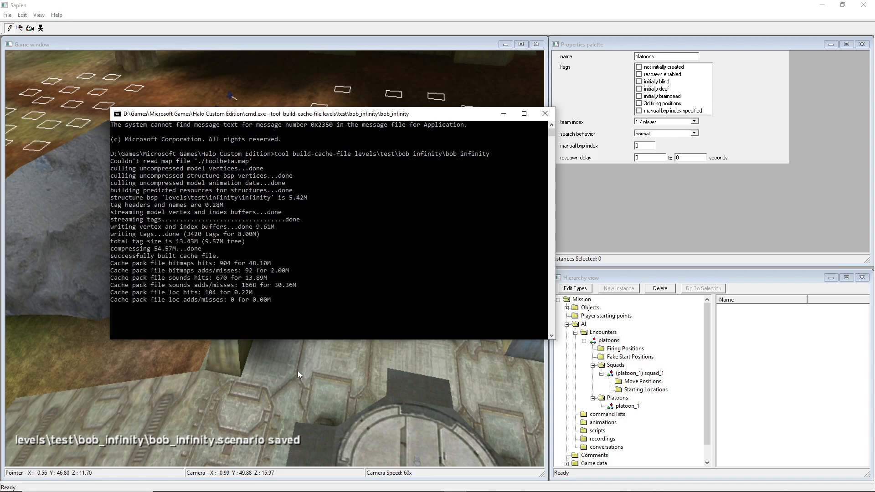
Return to Sapien and review squad_1's firing position groups and difficulty counts.
middle_click_drag(321, 361, 363, 327)
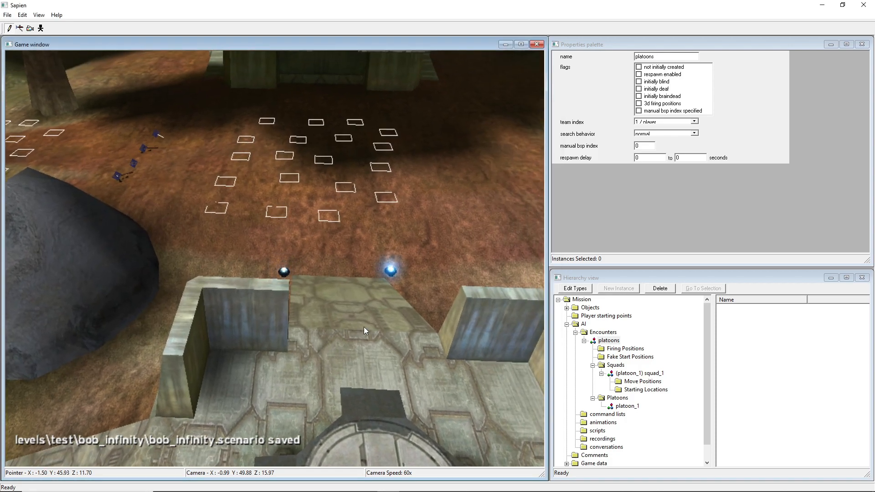
left_click(671, 376)
left_click(654, 373)
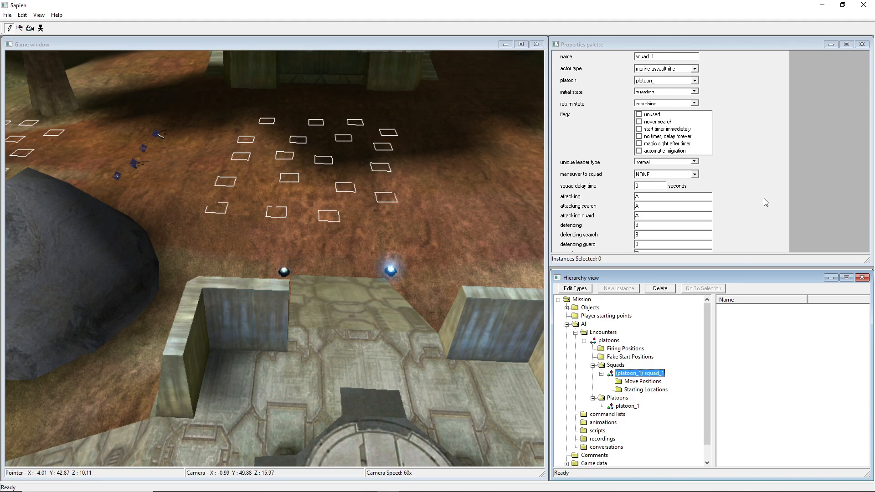
scroll(674, 226, "down", 3)
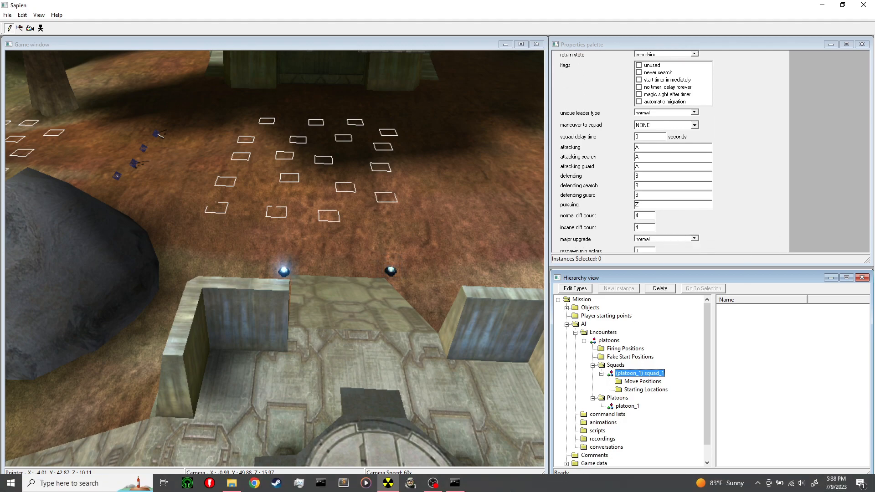
Switch to Halo Custom Edition and start a multiplayer game on the bob_infinity map.
left_click(415, 482)
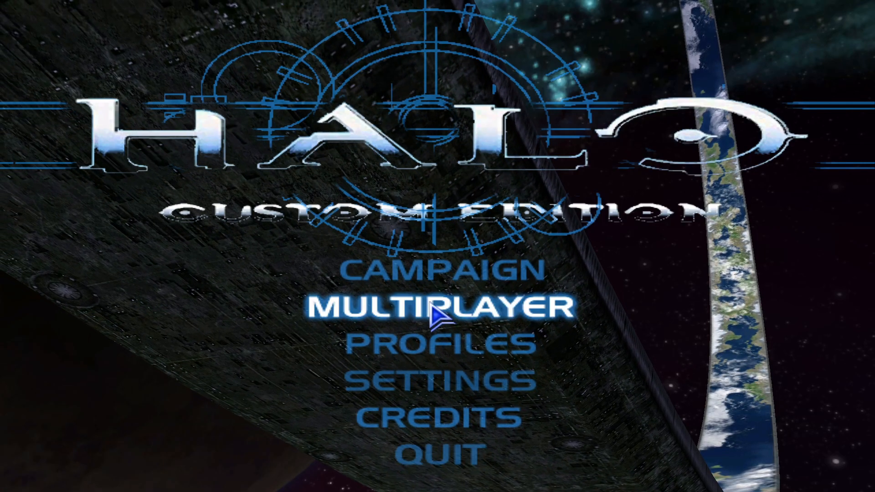
left_click(435, 314)
left_click(326, 307)
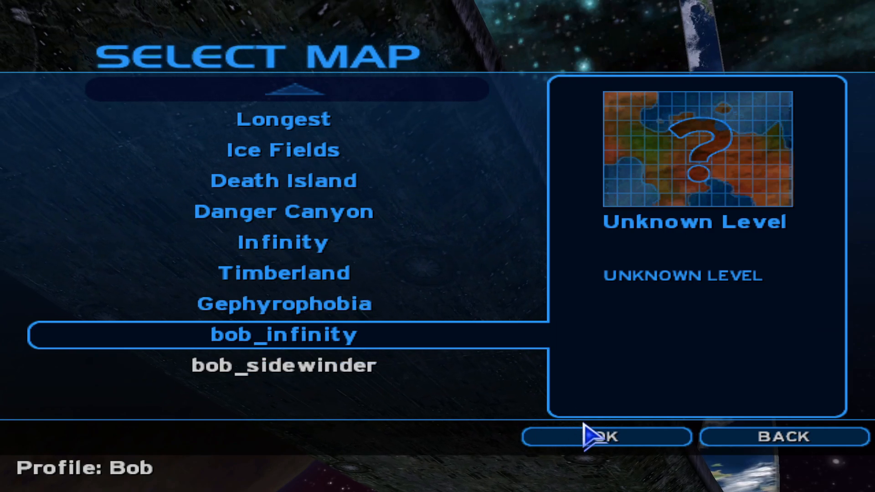
left_click(600, 444)
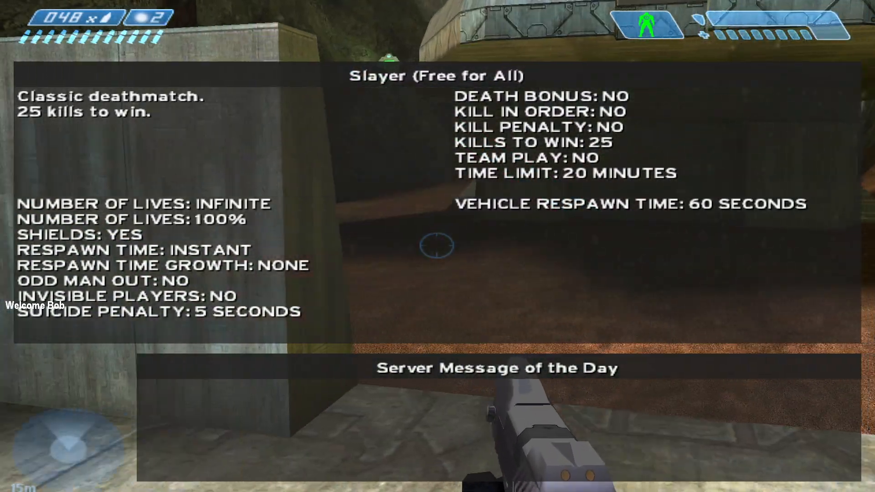
Playtest the encounter by fighting the marine squad and watching how it moves between its firing positions as members die.
key("s")
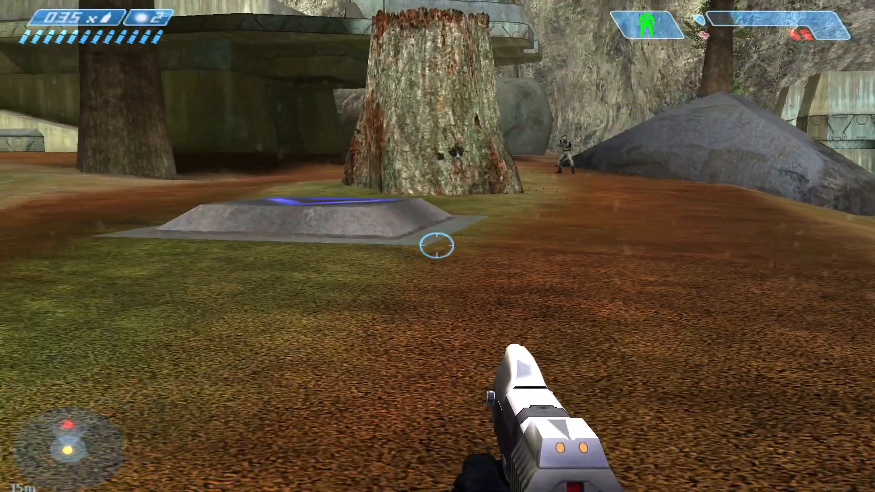
key("a")
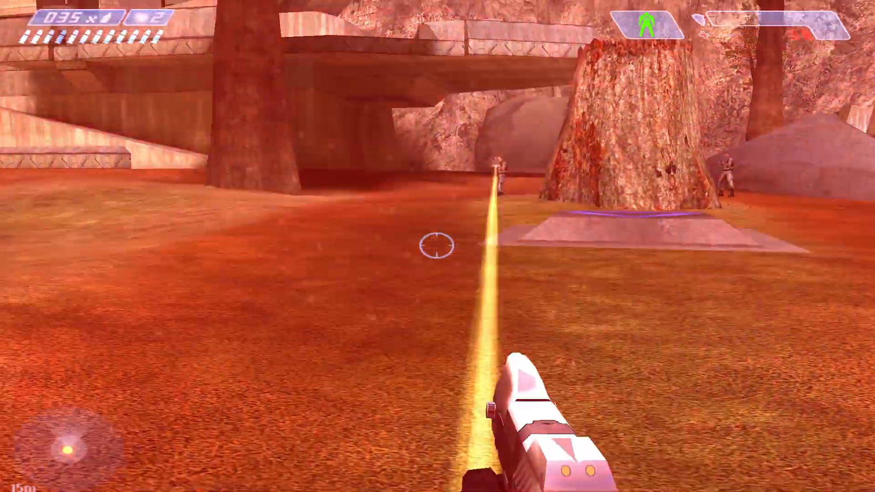
key("a")
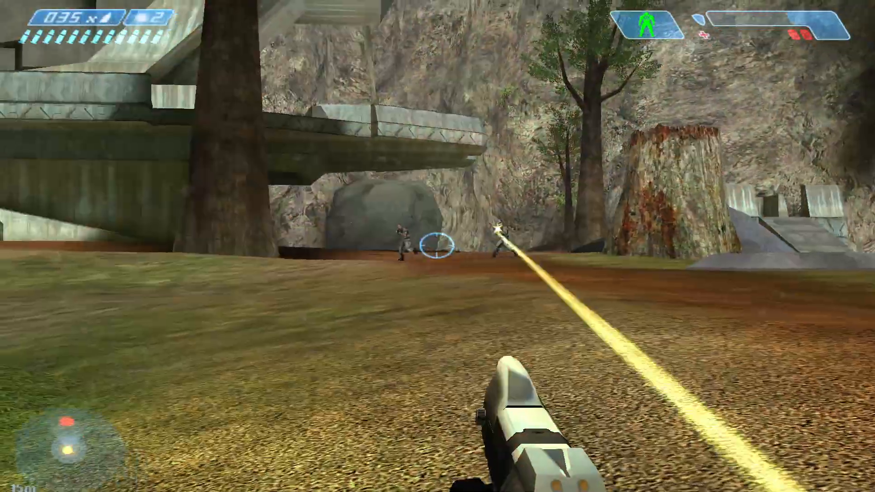
key("w")
left_click(436, 246)
left_click(437, 246)
left_click(437, 245)
key("a")
left_click(437, 246)
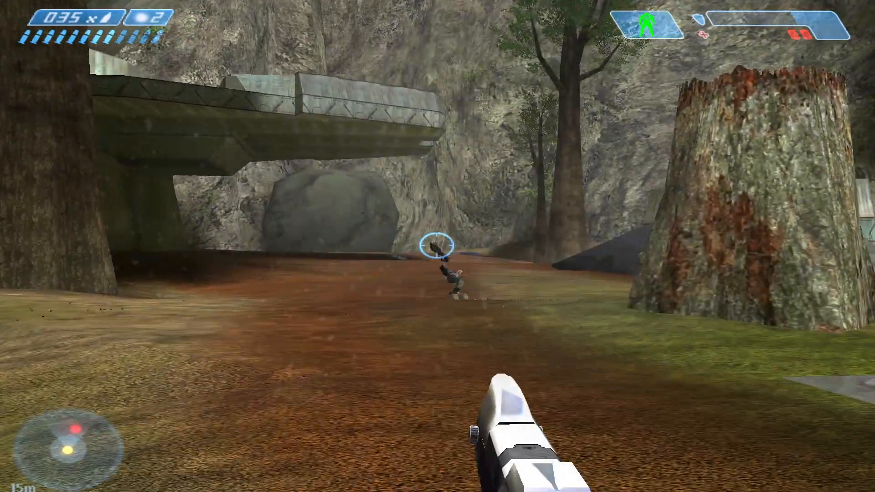
key("r")
key("d")
key("d")
key("w")
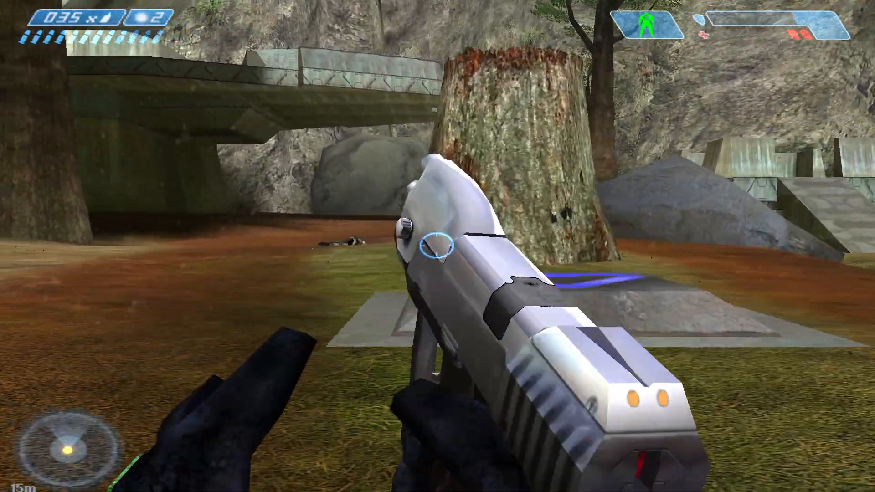
key("a")
key("w")
left_click(436, 246)
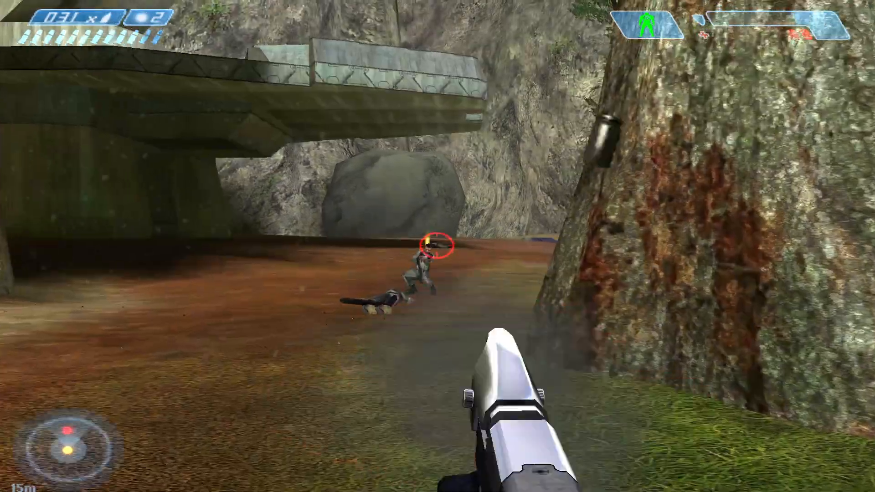
left_click(437, 245)
left_click(436, 246)
left_click(437, 245)
left_click(436, 246)
key("r")
key("w")
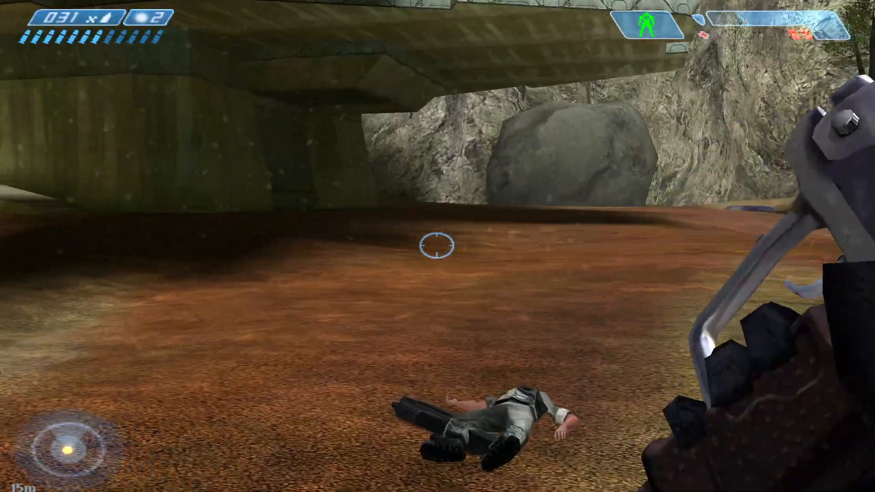
key("a")
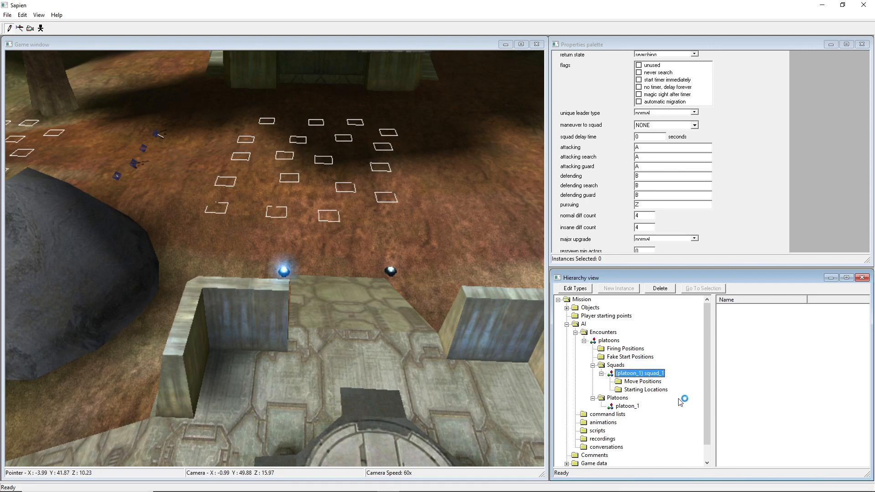
Set platoon_1's change attacking/defending state condition to all dead.
left_click(627, 406)
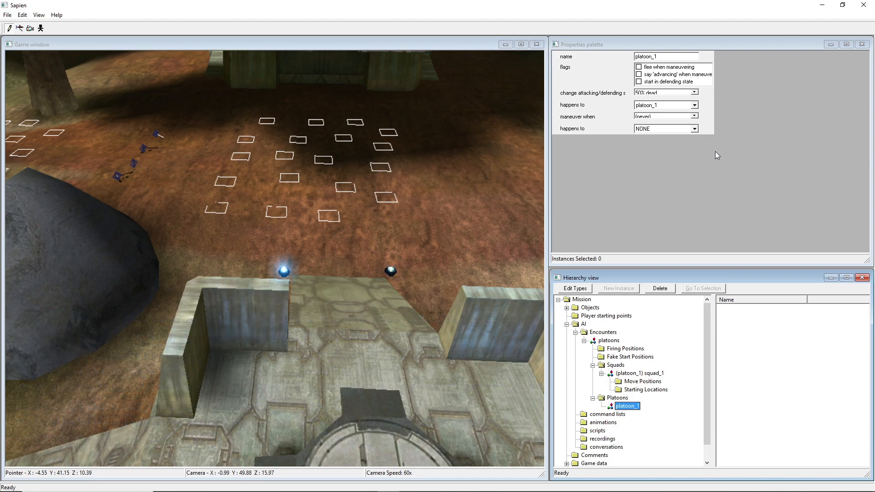
left_click(659, 94)
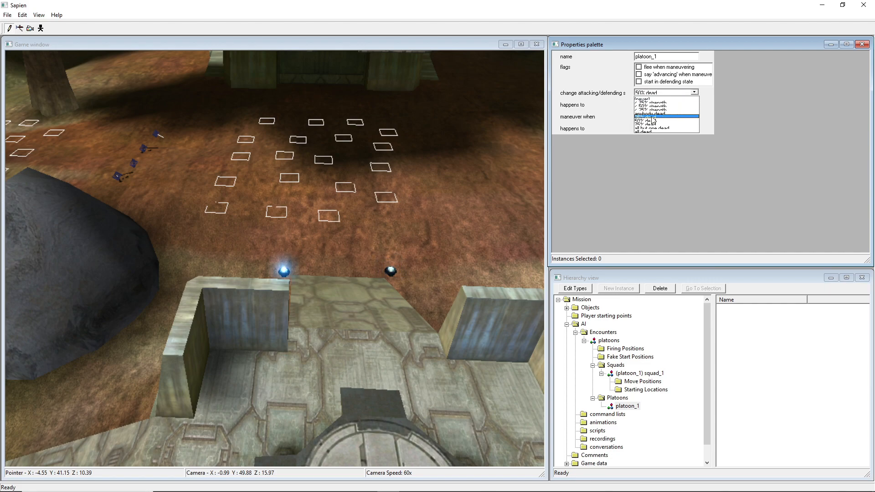
left_click(647, 131)
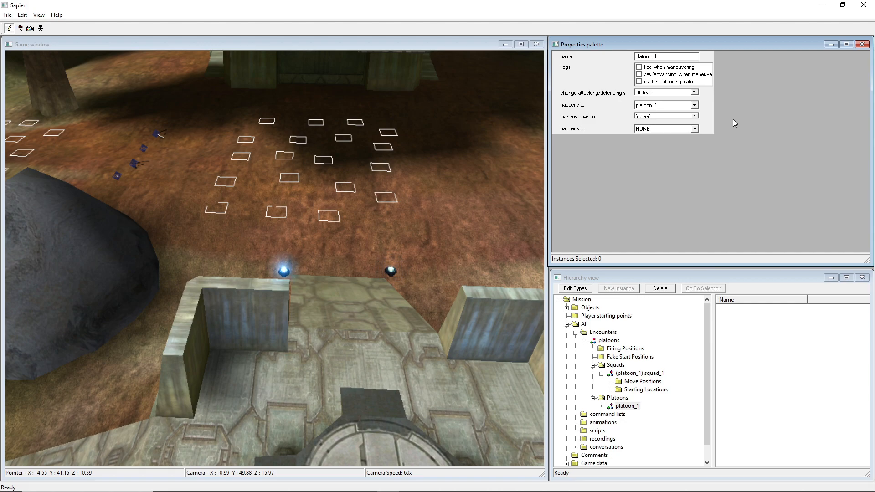
Review the platoons encounter's firing positions, platoon_1's settings and squad_1's attacking and defending position groups.
middle_click_drag(455, 214, 431, 193)
key("a")
key("w")
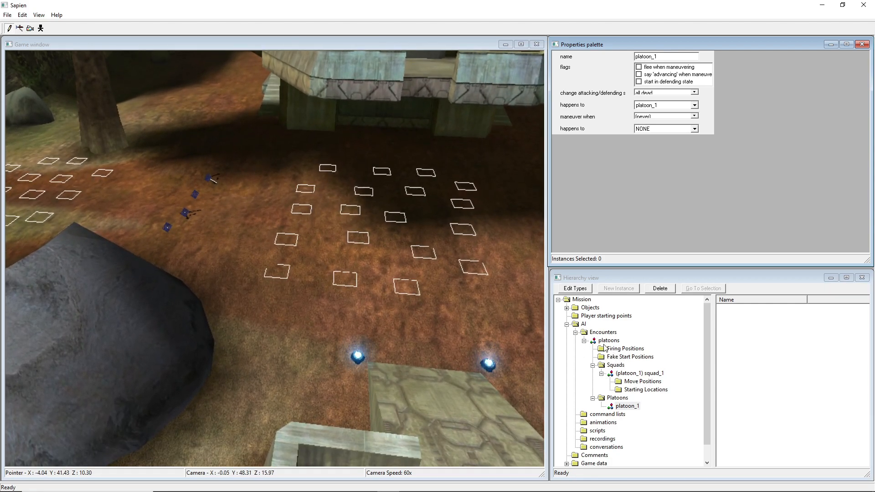
left_click(622, 372)
left_click(627, 406)
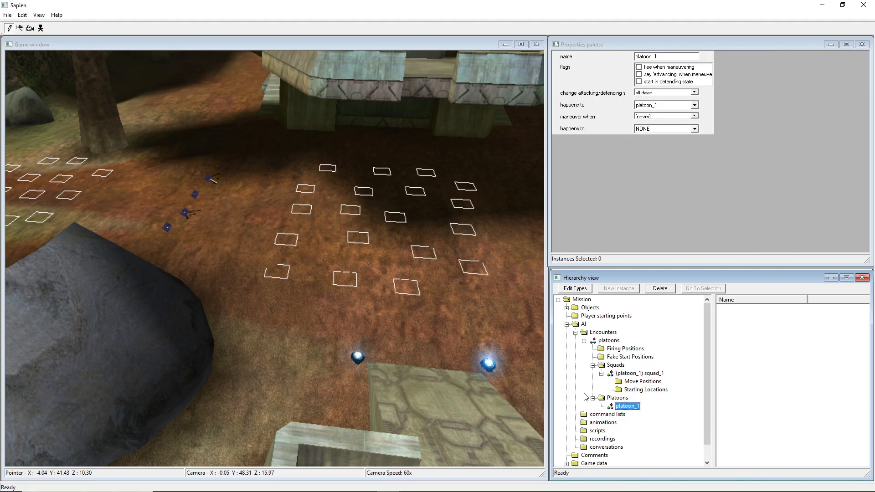
left_click(619, 349)
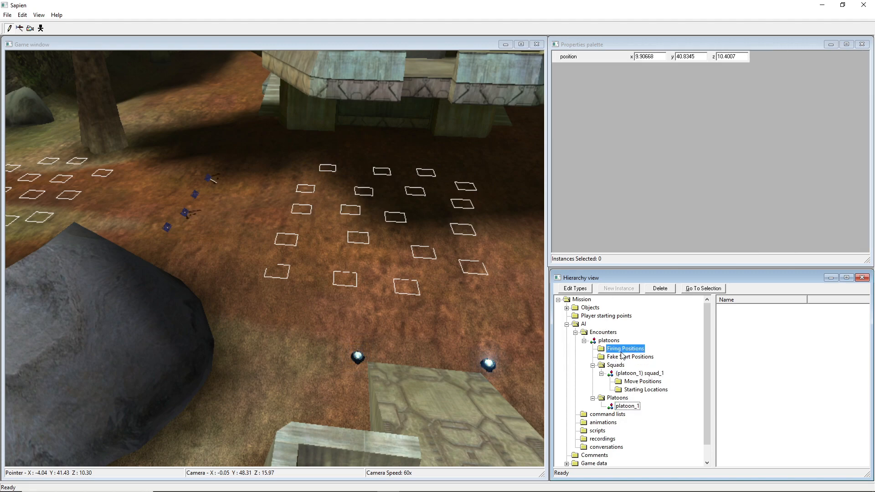
key("Up")
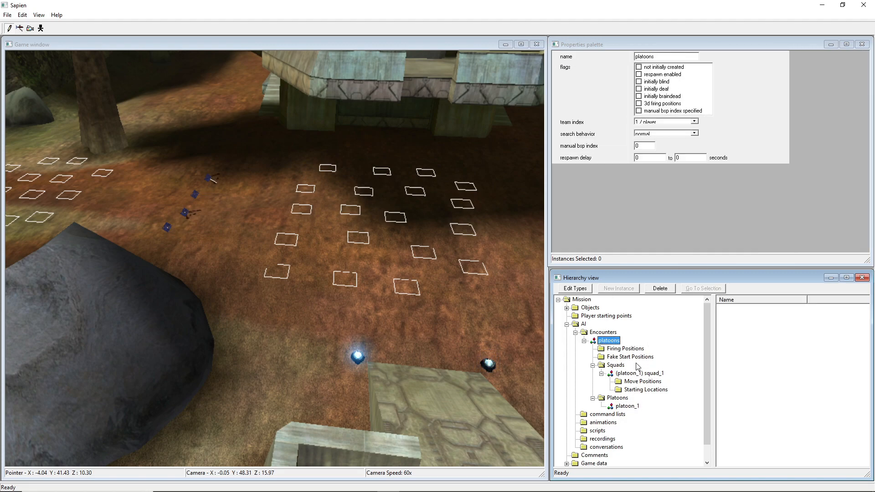
left_click(629, 373)
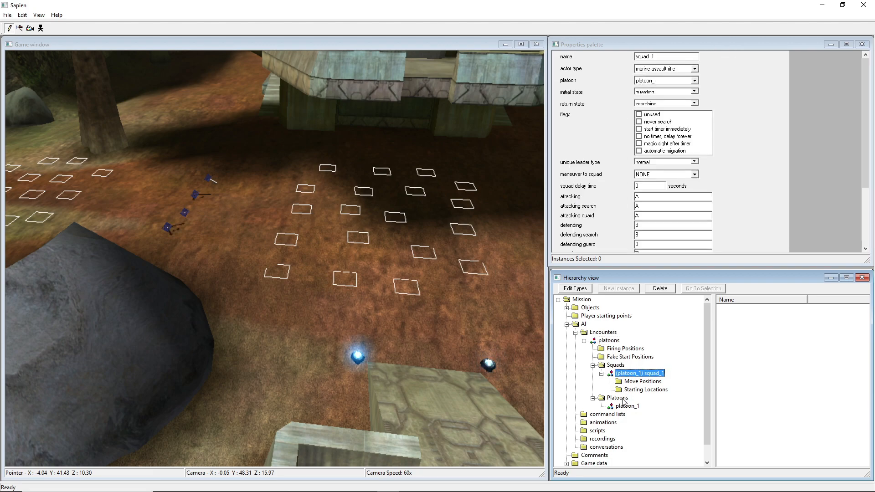
scroll(733, 147, "down", 2)
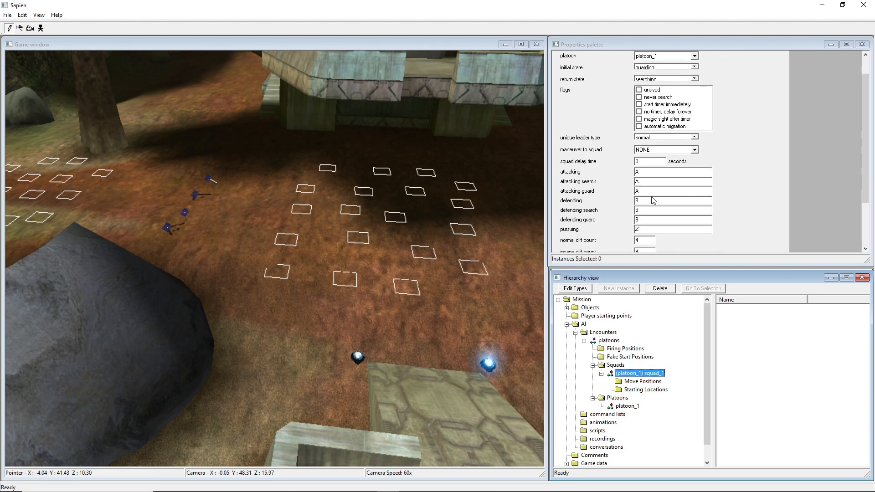
Add a second squad to the platoons encounter and name it squad_2.
middle_click_drag(390, 293, 390, 293)
key("w")
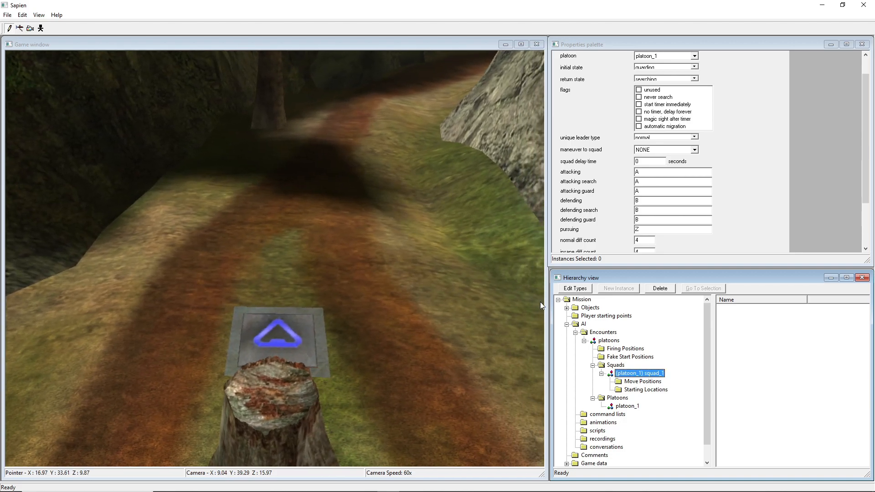
left_click(606, 367)
left_click(620, 289)
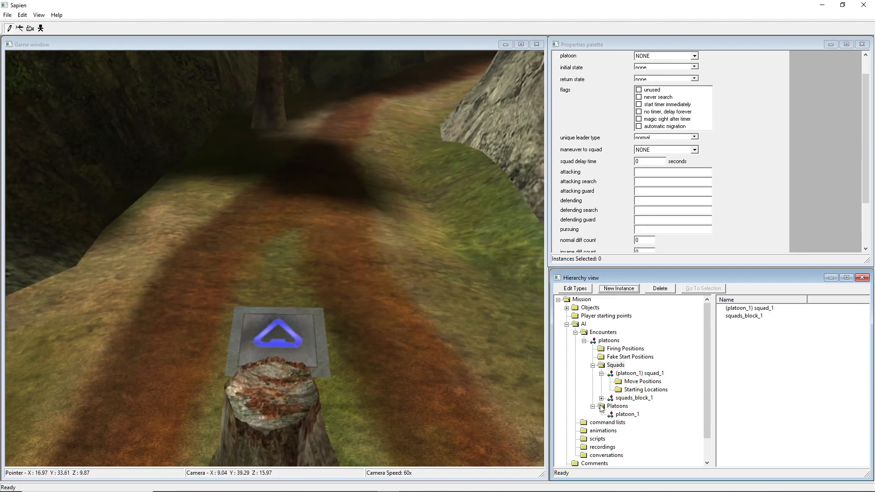
left_click(633, 397)
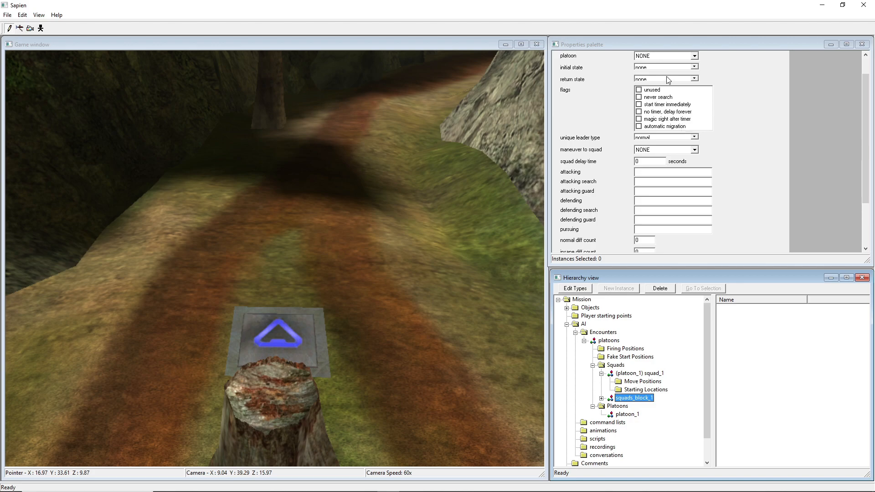
scroll(806, 120, "up", 1)
scroll(807, 121, "up", 2)
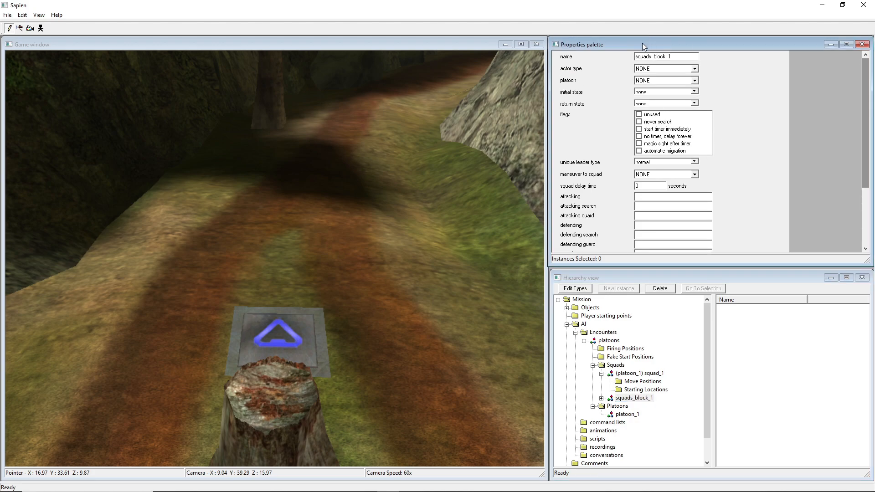
left_click_drag(681, 56, 586, 68)
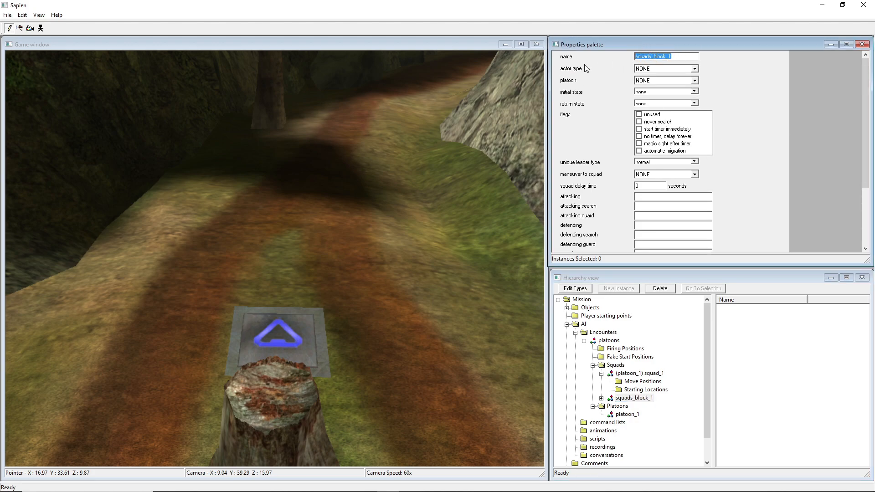
type("squad_2")
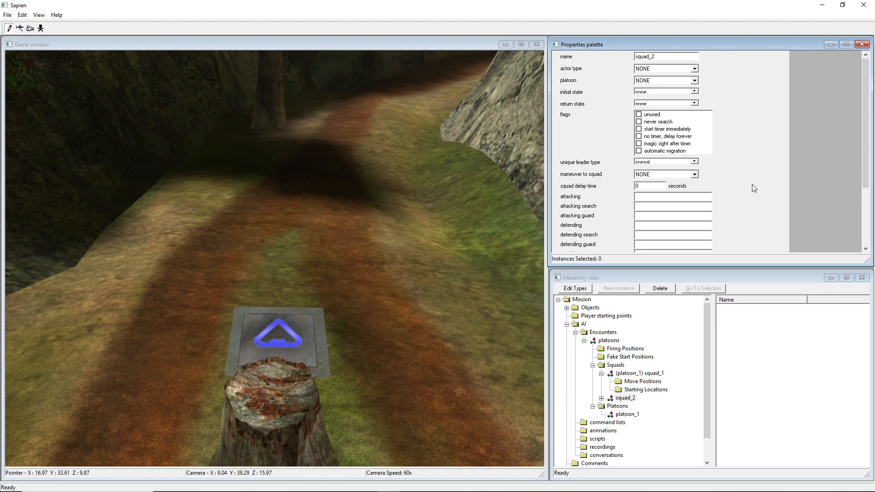
Add a second platoon to the encounter and name it platoon_2.
left_click(618, 411)
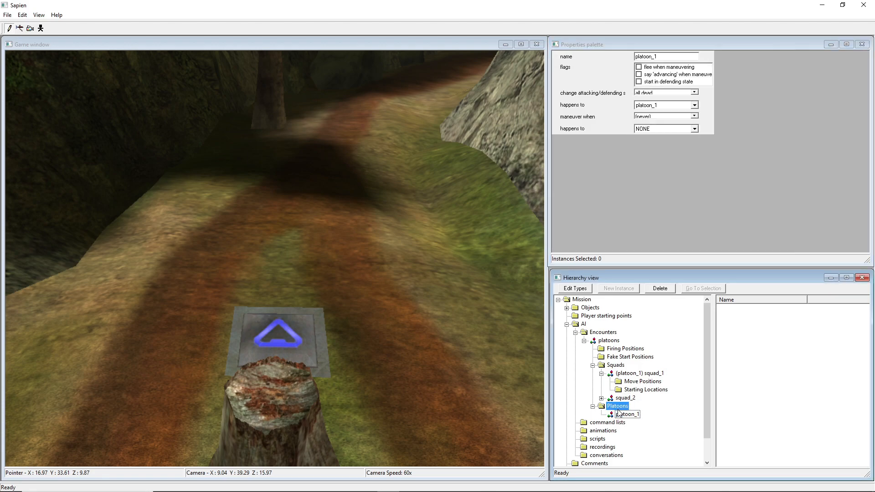
left_click(617, 289)
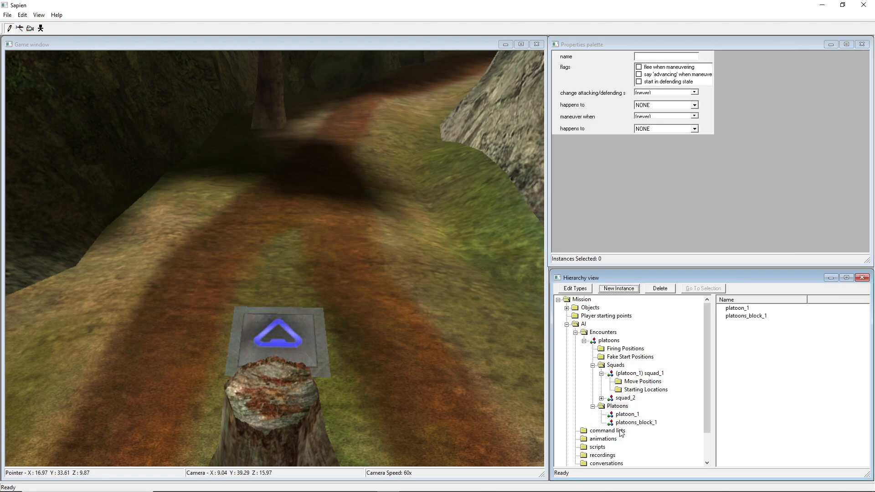
left_click(635, 423)
left_click(681, 59)
double_click(680, 59)
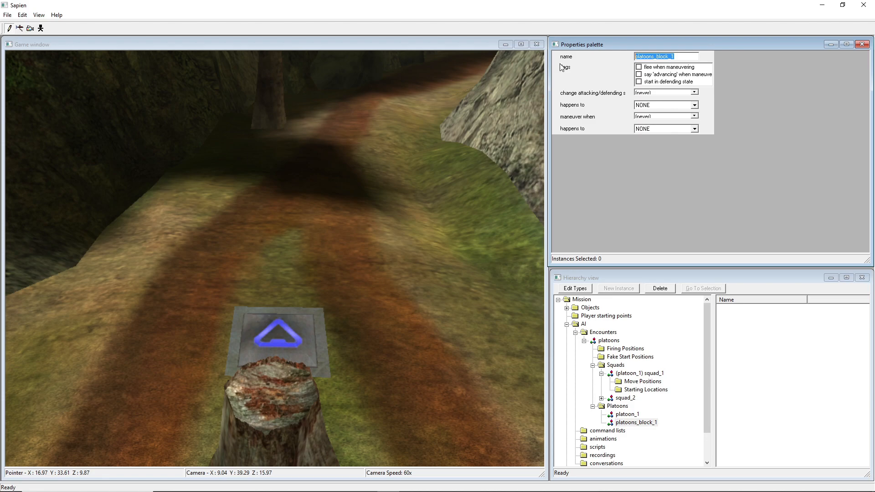
type("pla")
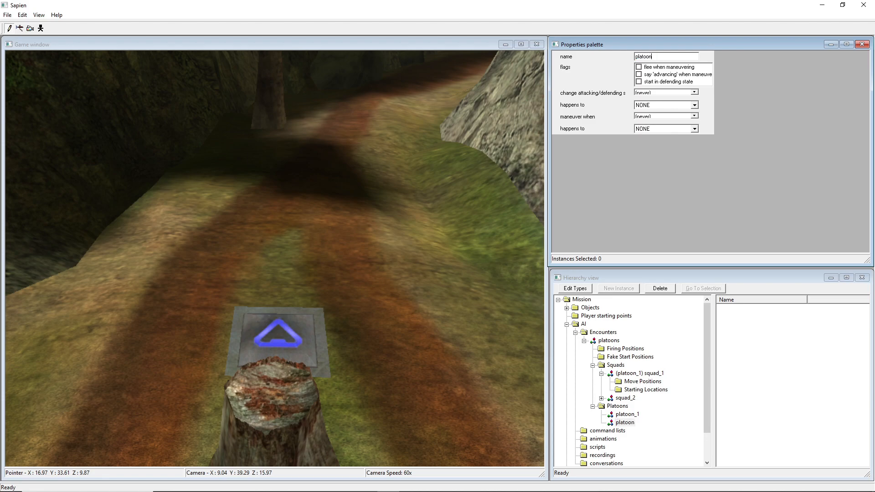
Set platoon_1's change attacking/defending state condition to never and its happens to target to NONE.
left_click(626, 414)
left_click(654, 92)
left_click(655, 97)
left_click(656, 93)
left_click(656, 98)
left_click(655, 106)
left_click(655, 114)
left_click(802, 154)
Enable the start in defending state flag for platoon_1 and inspect the firing positions near the tree stump.
middle_click_drag(296, 250, 474, 241)
key("s")
left_click(639, 83)
middle_click_drag(365, 251, 310, 250)
key("s")
key("w")
mouse_move(510, 209)
middle_mouse_down()
mouse_move(489, 207)
mouse_move(487, 194)
mouse_move(503, 195)
middle_mouse_up()
key("w")
key("d")
middle_click_drag(410, 235, 410, 248)
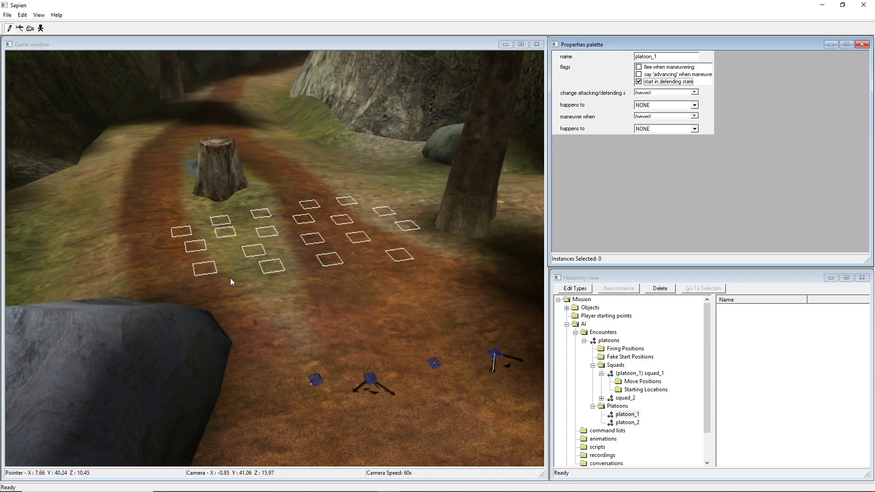
Assign squad_2 to platoon_2.
middle_click_drag(270, 277, 328, 299)
key("w")
key("a")
key("w")
left_click(625, 398)
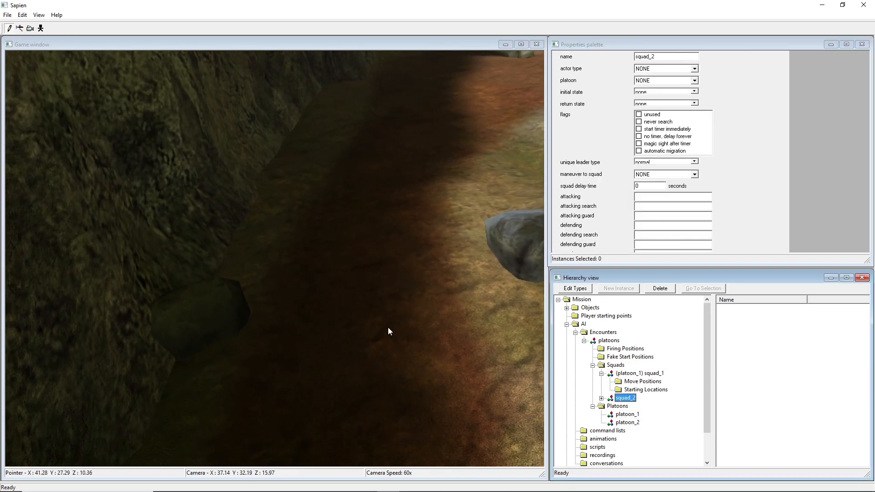
left_click(663, 82)
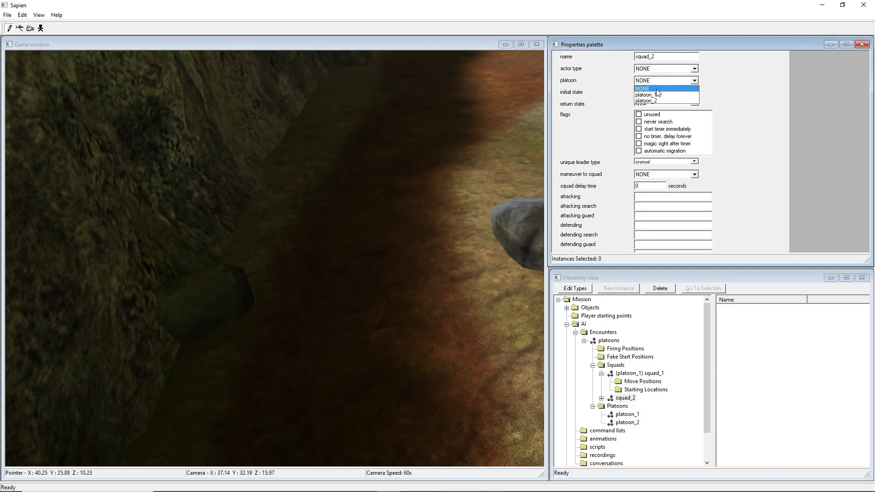
left_click(651, 98)
Set squad_2's actor type to marine assault rifle, its initial state to guarding and its return state to searching.
left_click(663, 68)
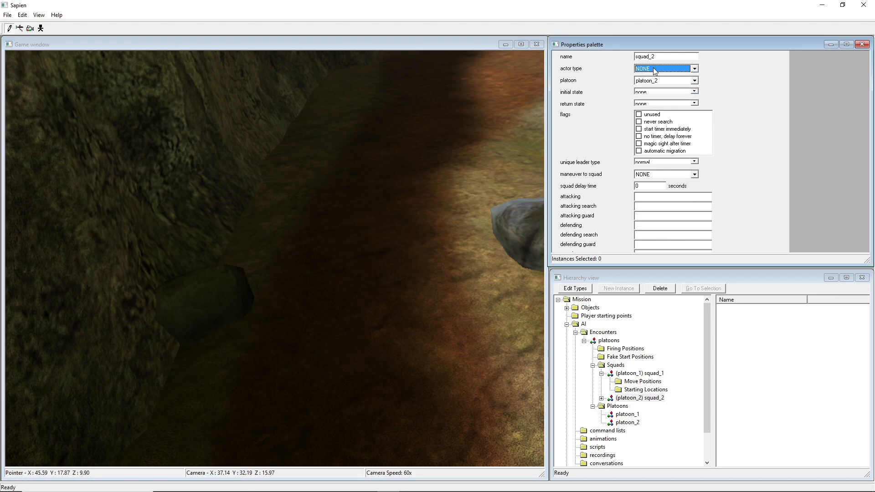
left_click(654, 70)
left_click(668, 101)
left_click(645, 92)
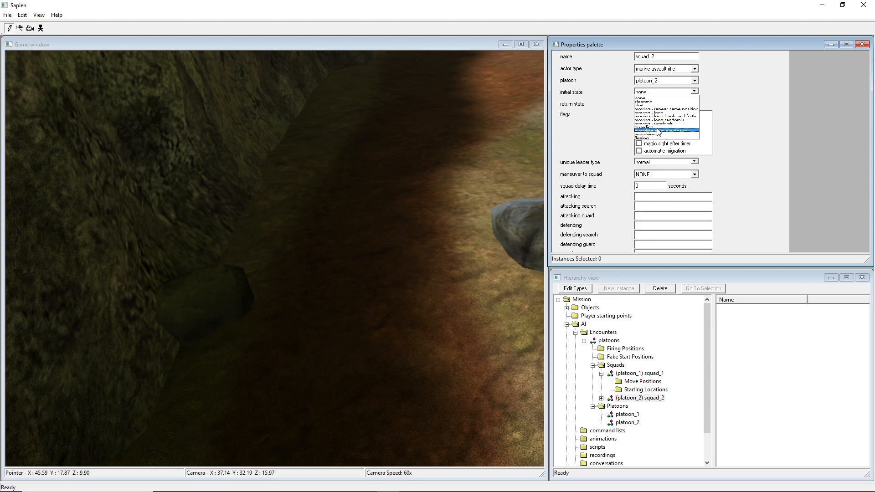
left_click(655, 128)
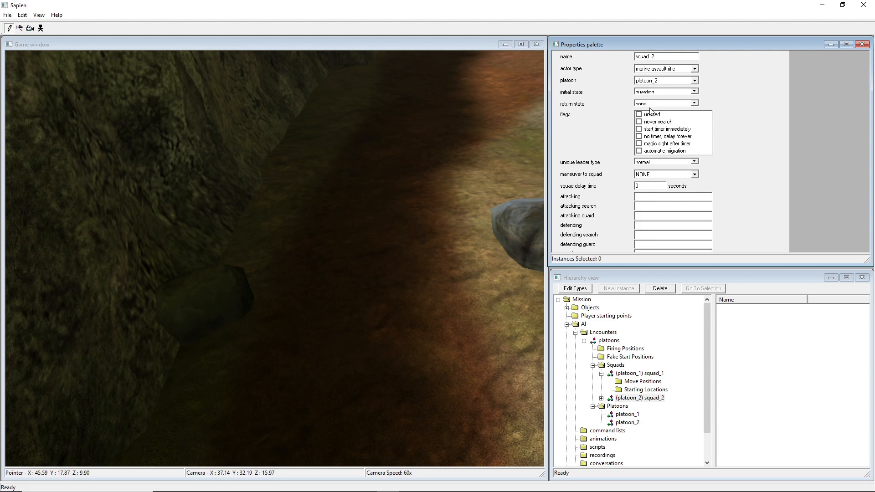
left_click(651, 104)
left_click(647, 146)
Assign firing position group Z to squad_2's attacking, attacking search, attacking guard, defending, defending search and defending guard.
scroll(800, 141, "down", 2)
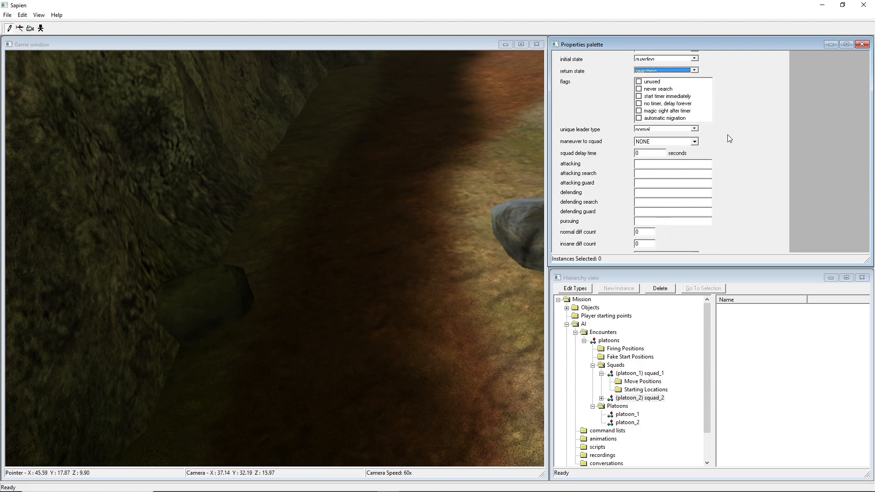
scroll(731, 131, "up", 2)
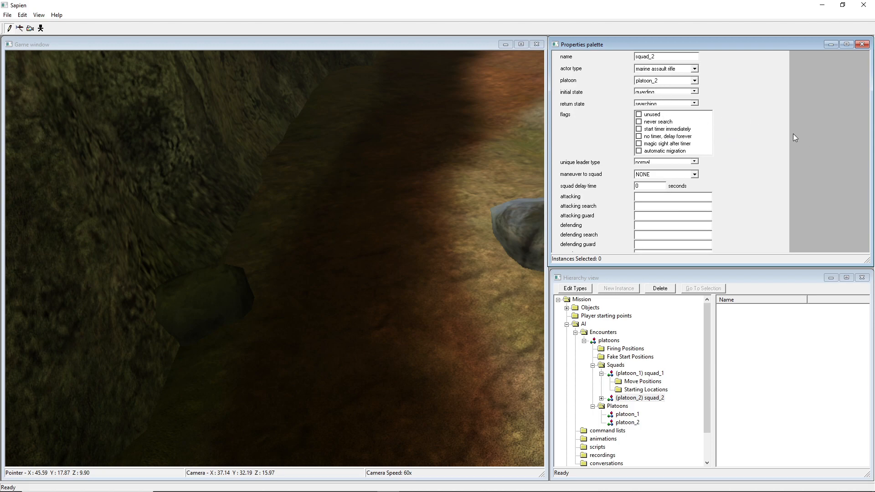
scroll(792, 141, "down", 3)
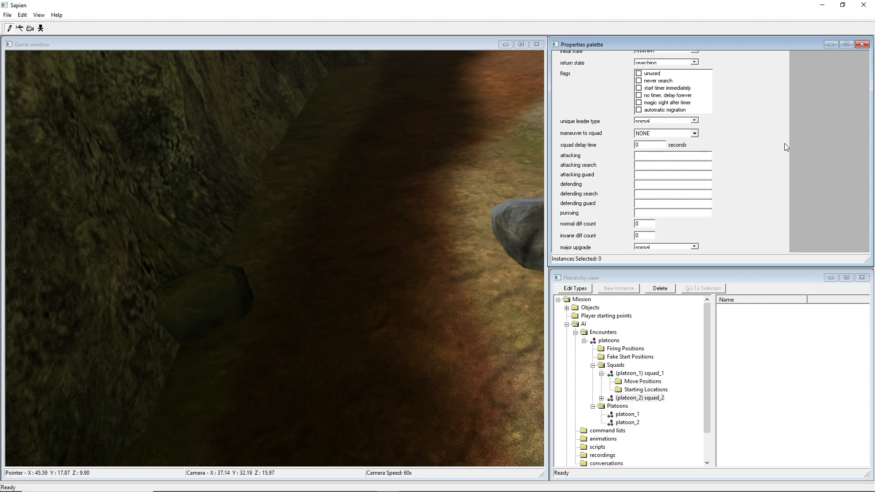
left_click(640, 177)
type("zz")
Place seven starting locations for squad_2 in two rows across the shaded dirt path.
left_click(609, 397)
left_click(602, 398)
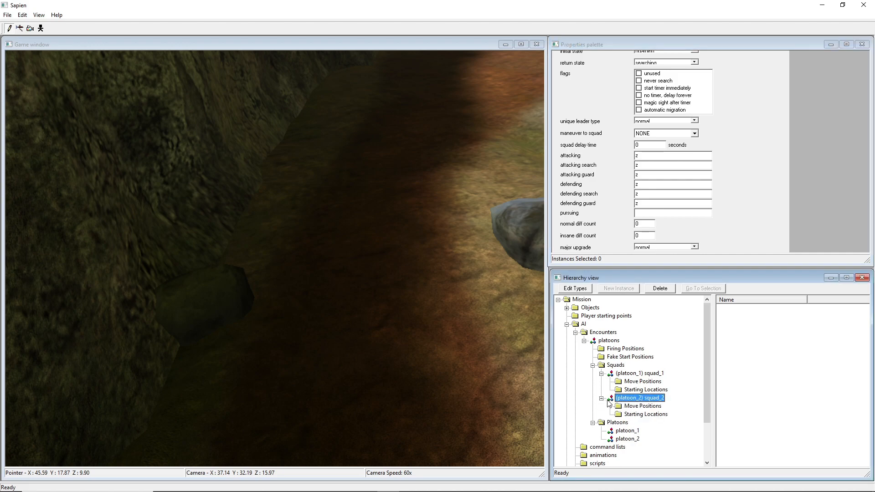
left_click(646, 414)
right_click(346, 157)
right_click(397, 155)
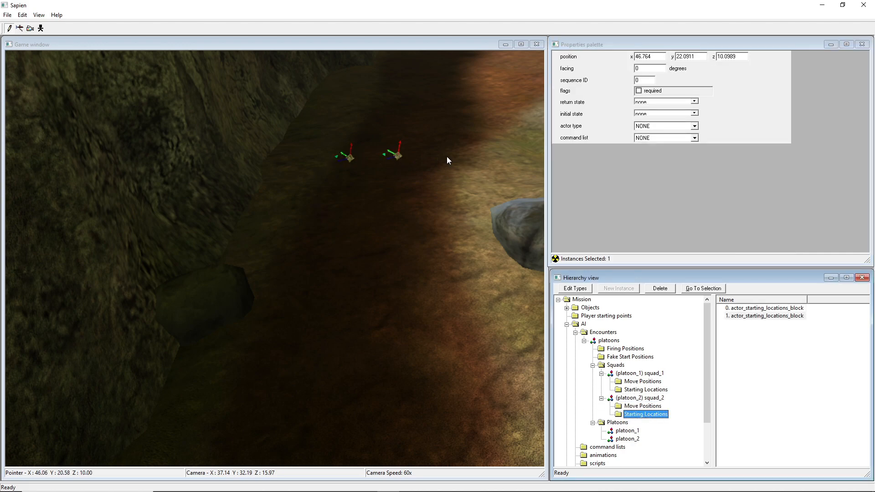
right_click(447, 157)
right_click(504, 156)
right_click(482, 139)
right_click(427, 143)
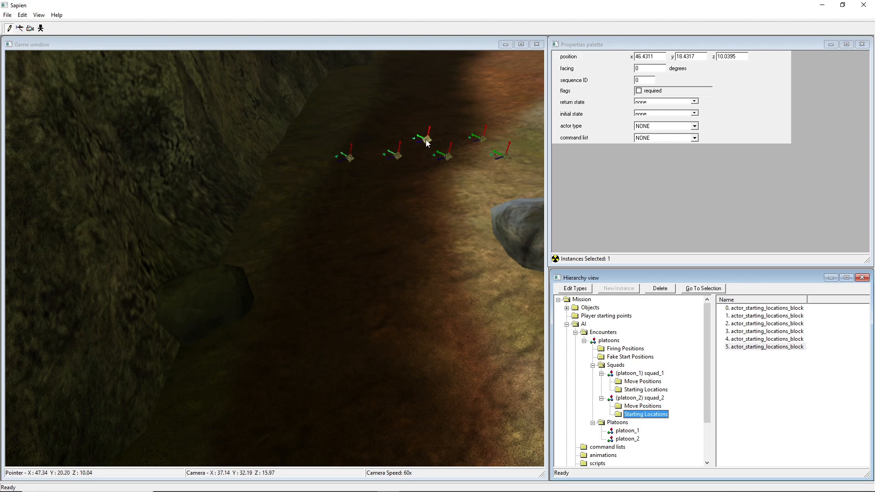
right_click(369, 140)
left_click(405, 223)
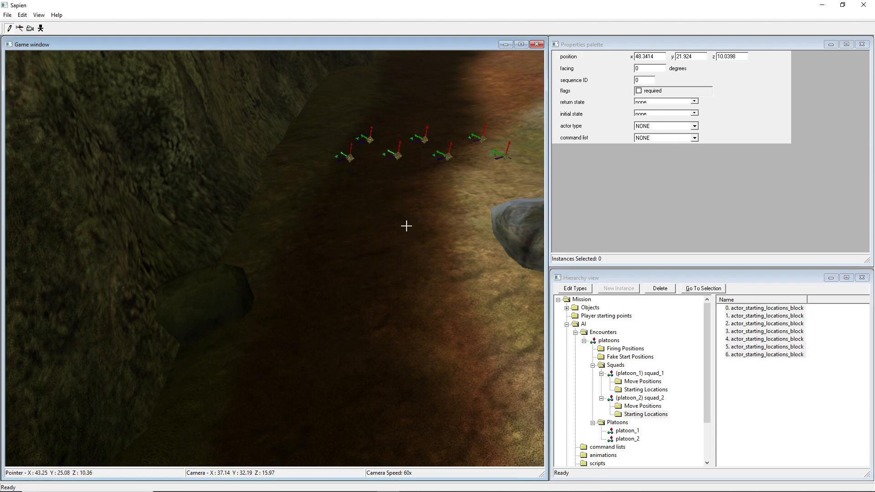
Set squad_2's normal and insane difficulty counts to 7.
left_click(638, 398)
scroll(775, 135, "down", 3)
double_click(643, 227)
type("7")
double_click(638, 235)
type("7")
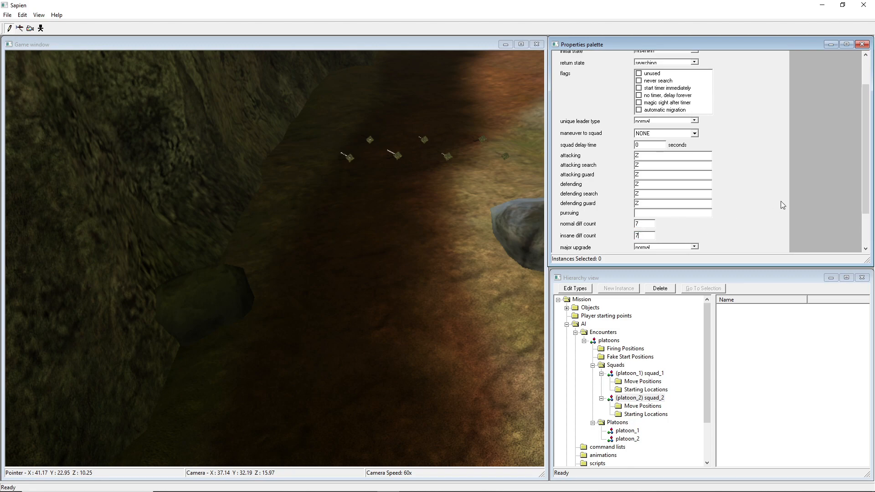
Make squad_2 maneuver to (platoon_1) squad_1.
left_click_drag(864, 119, 847, 68)
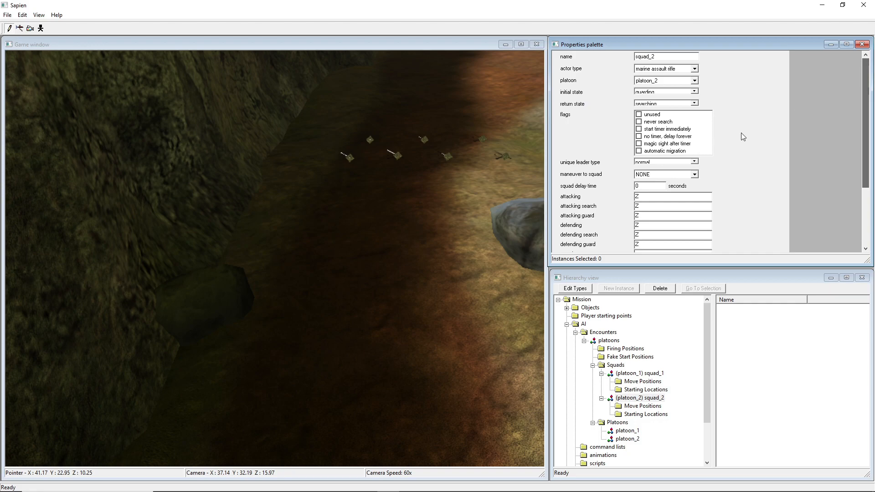
left_click(647, 178)
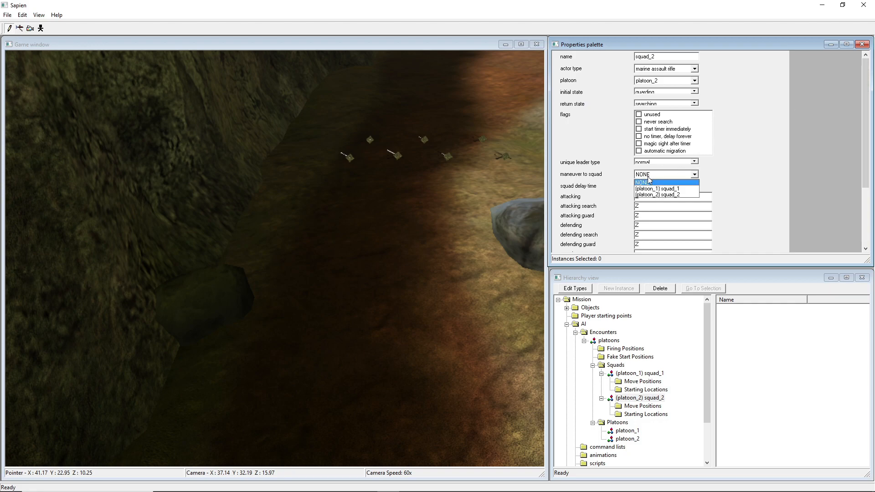
left_click(655, 189)
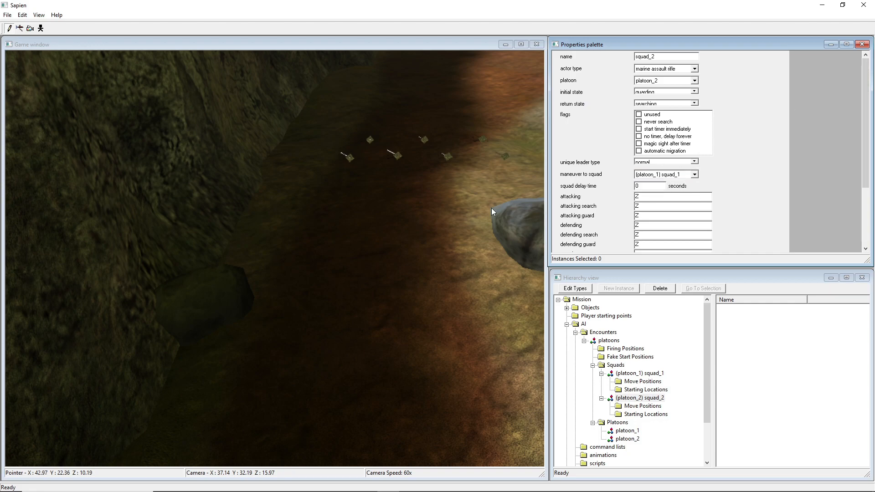
Assign firing position group Z to squad_2's pursuing behaviour.
mouse_move(473, 209)
middle_mouse_down()
mouse_move(483, 220)
mouse_move(482, 207)
middle_mouse_up()
key("w")
key("w")
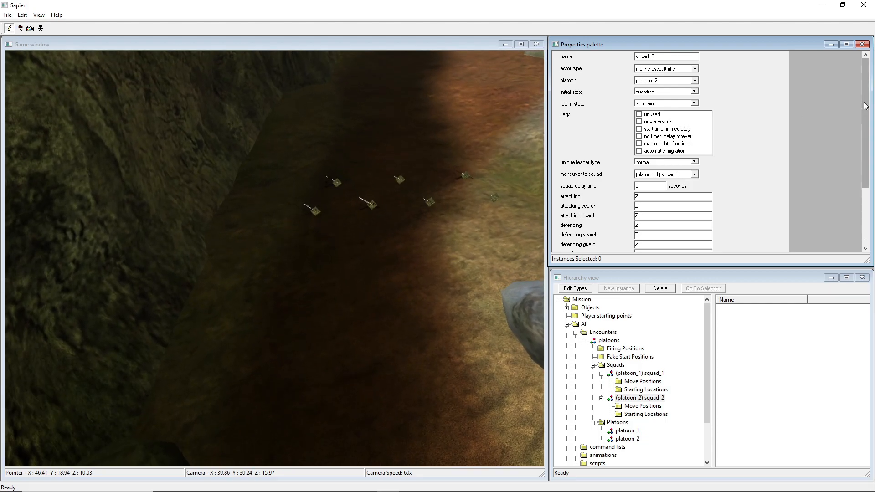
left_click_drag(866, 120, 865, 163)
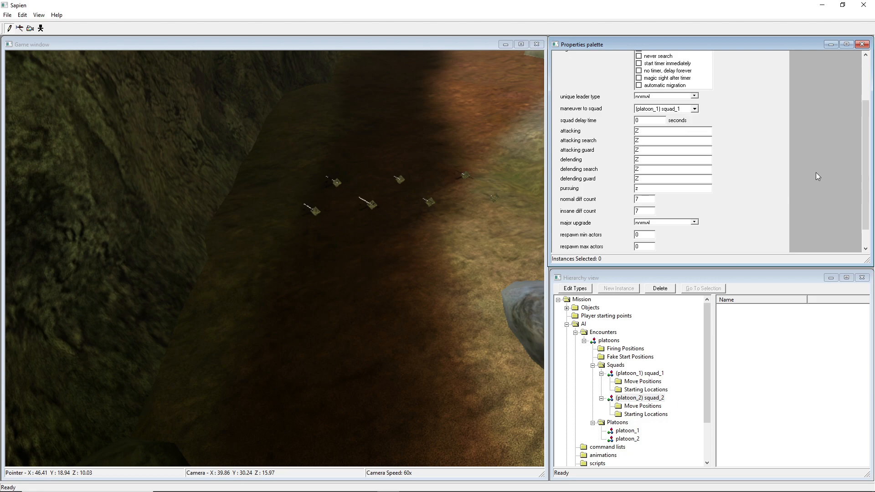
left_click_drag(866, 132, 867, 95)
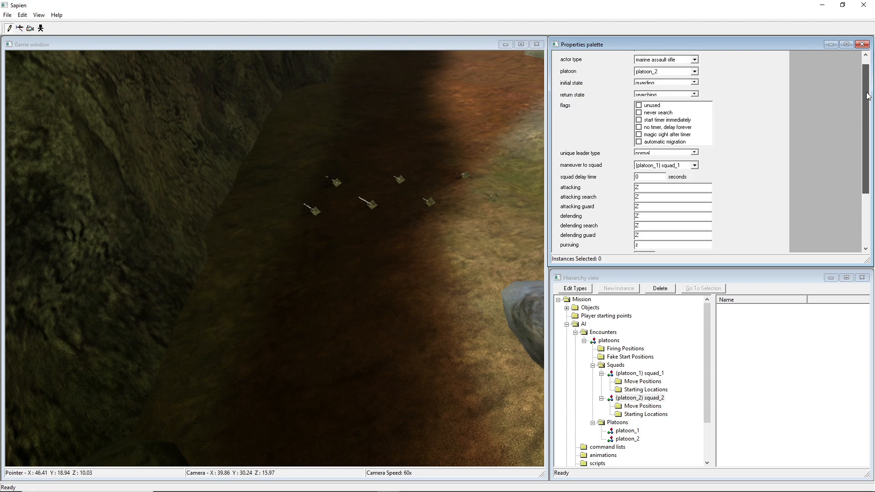
Set squad_1's return state to guarding at guard position.
left_click(630, 374)
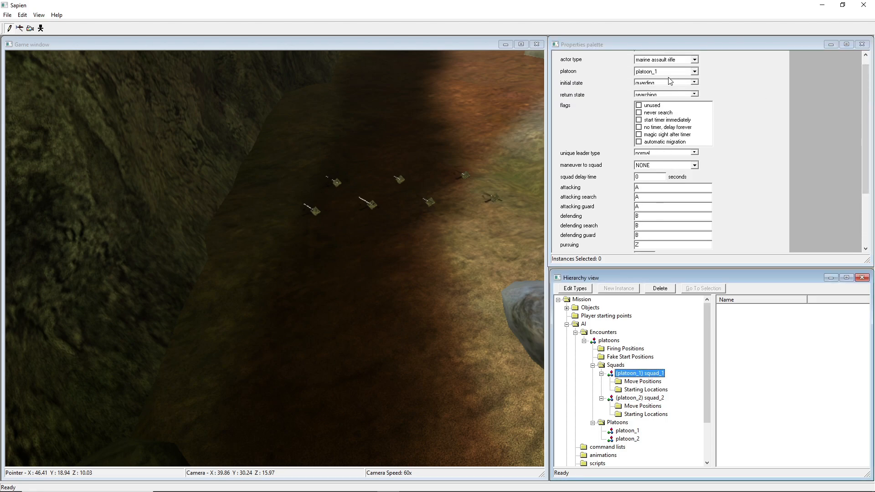
left_click(655, 95)
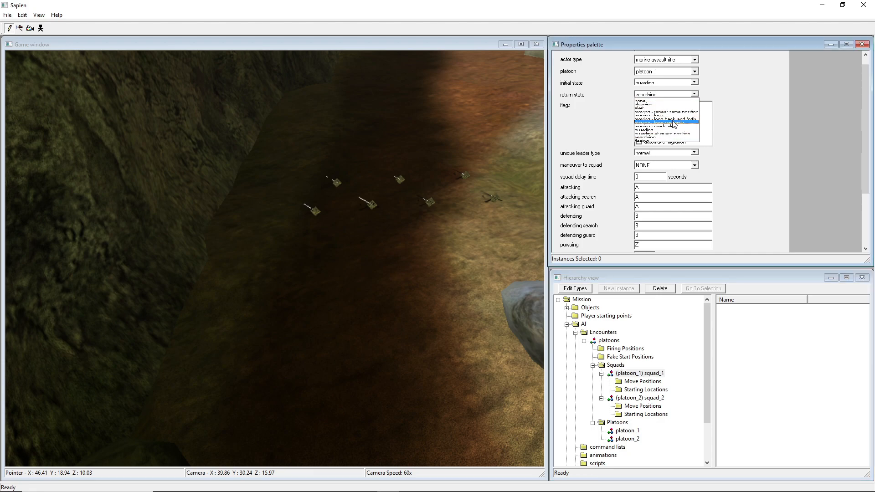
left_click(665, 134)
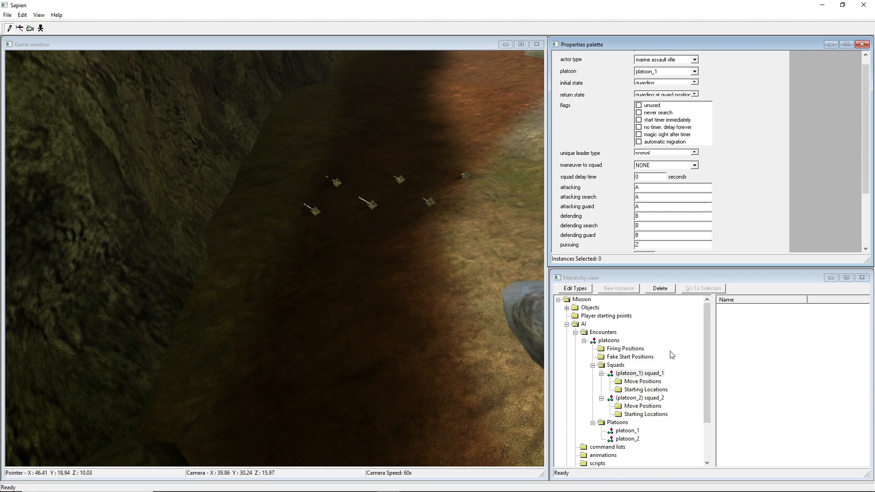
Compare the firing position groups and maneuver settings of squad_1 and squad_2, and check platoon_1's flags.
left_click(653, 399)
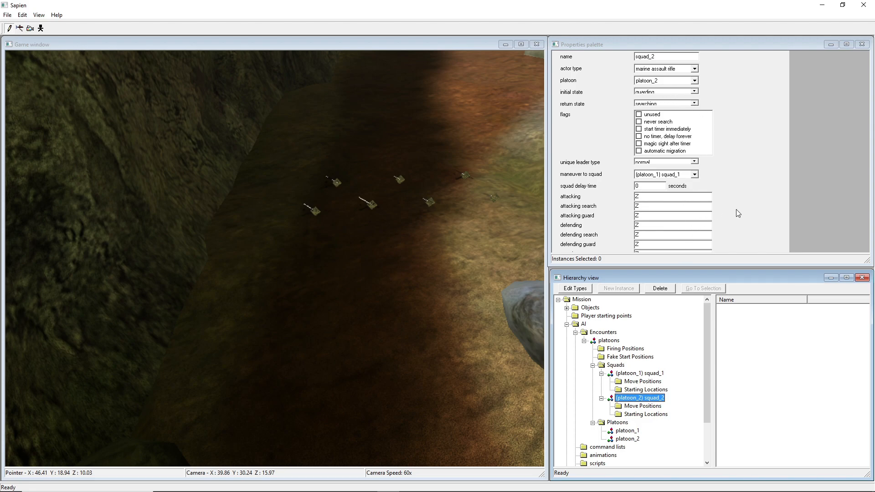
scroll(739, 205, "down", 3)
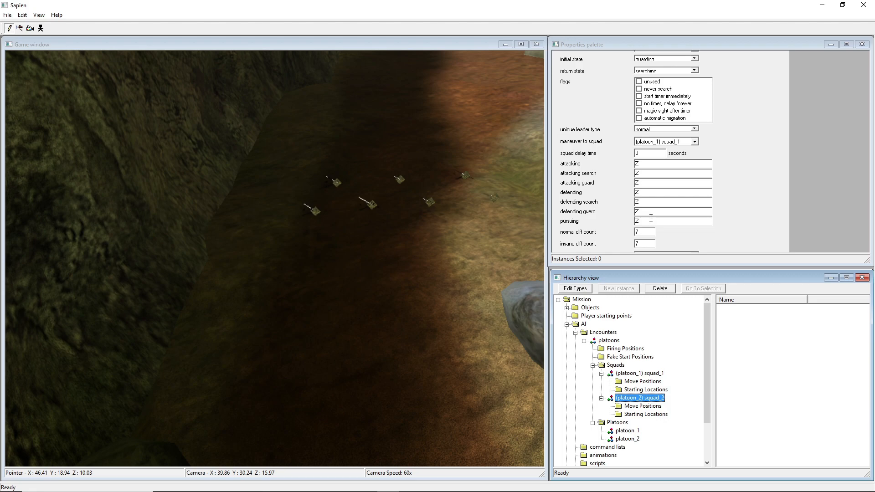
left_click(638, 209)
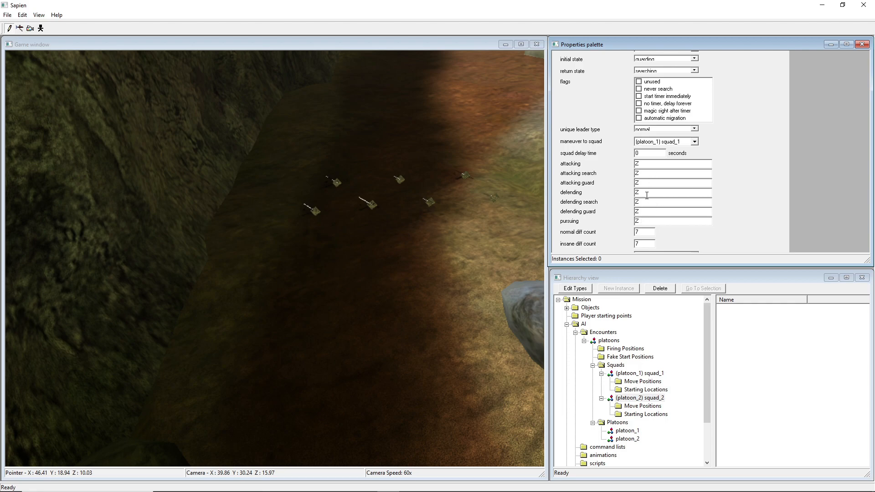
left_click(645, 374)
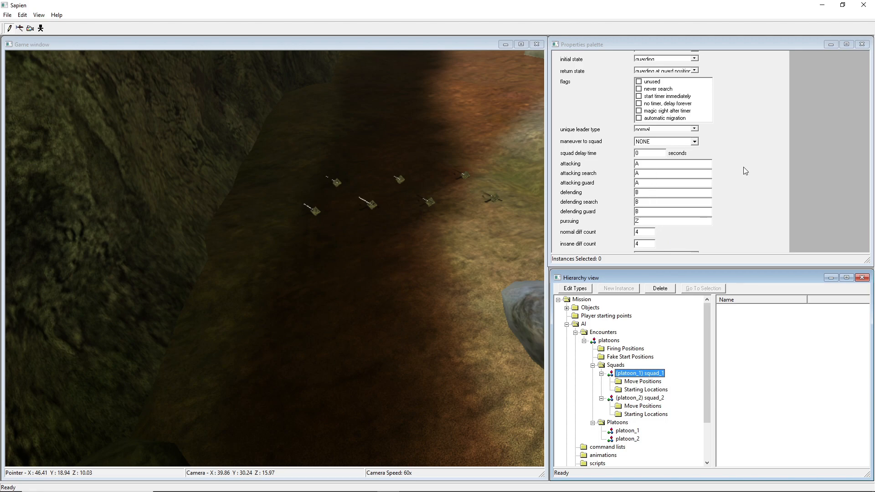
scroll(793, 154, "up", 1)
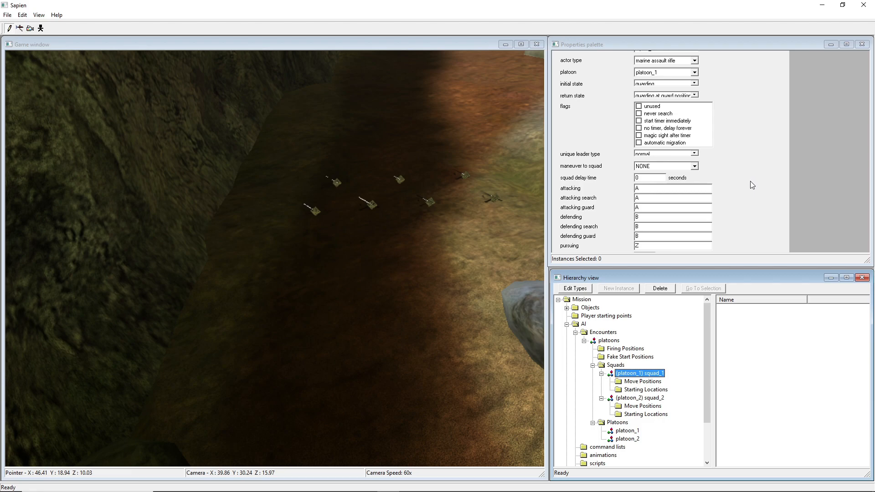
scroll(750, 182, "down", 1)
scroll(750, 188, "down", 2)
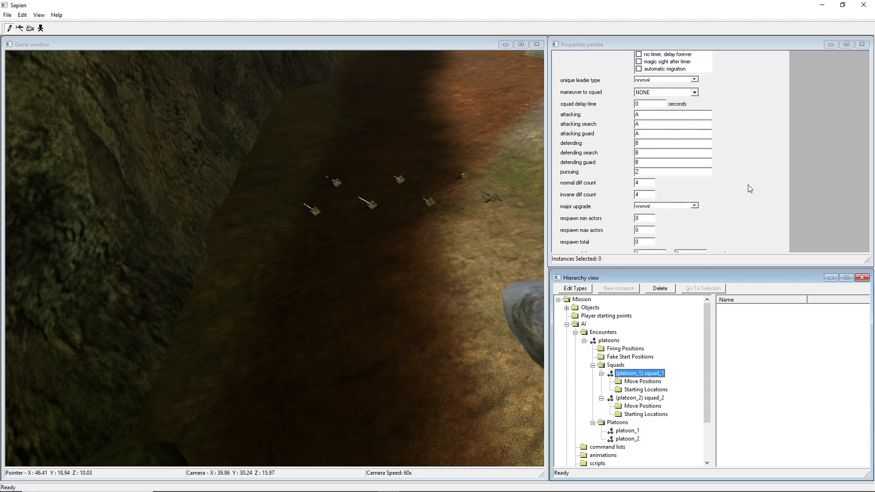
left_click(628, 399)
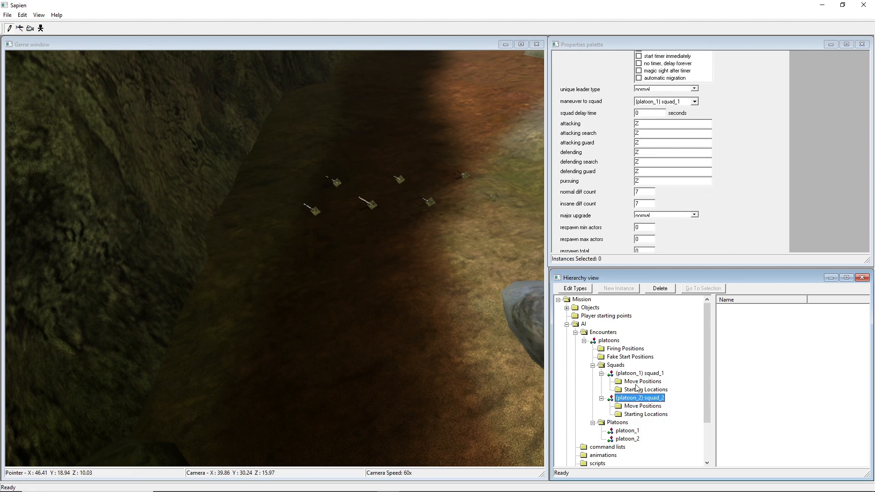
middle_click_drag(300, 269, 345, 261)
middle_click_drag(410, 300, 347, 305)
left_click(639, 373)
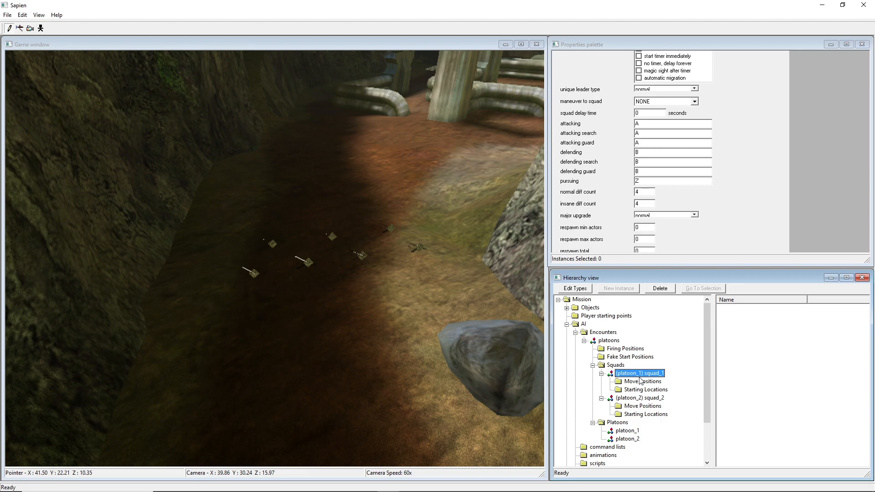
left_click(640, 398)
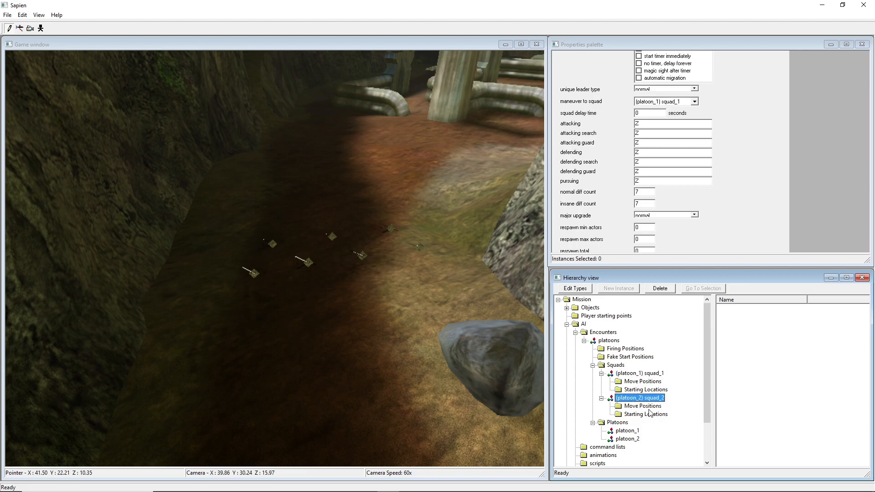
left_click(625, 432)
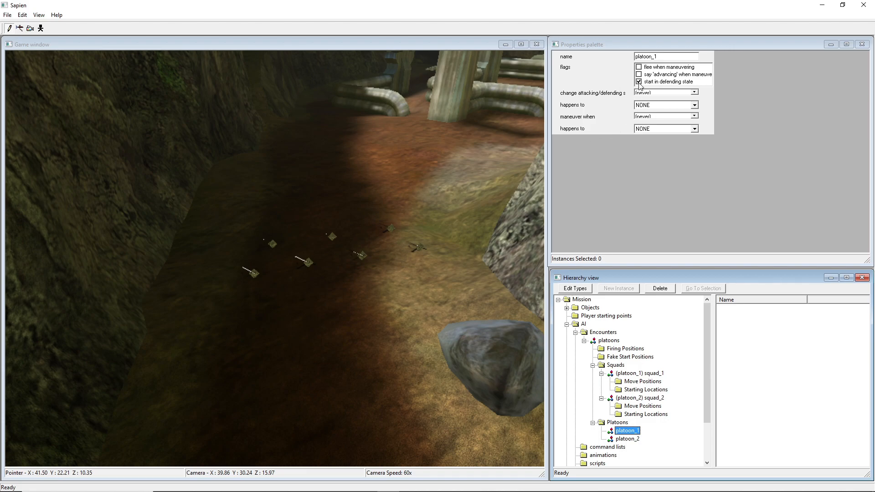
Choose platoon_2's maneuver when condition and set the platoon it happens to as platoon_1.
left_click(627, 439)
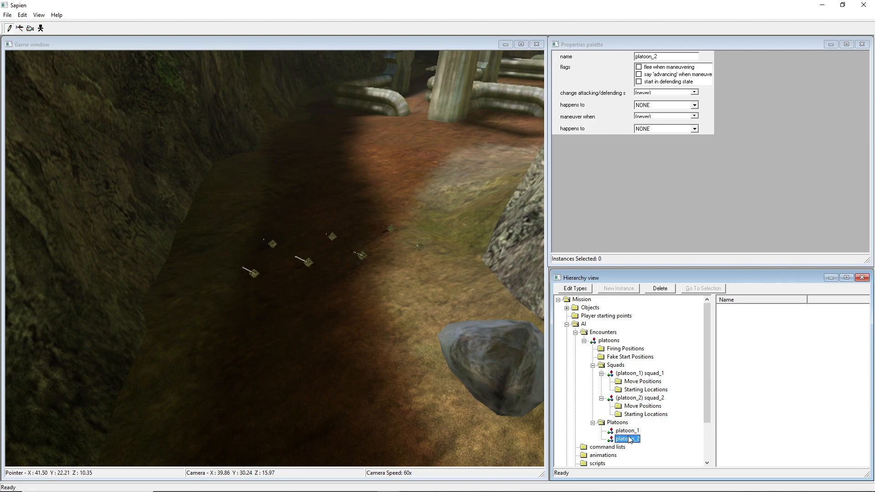
mouse_move(534, 140)
middle_mouse_down()
mouse_move(510, 189)
mouse_move(535, 141)
middle_mouse_up()
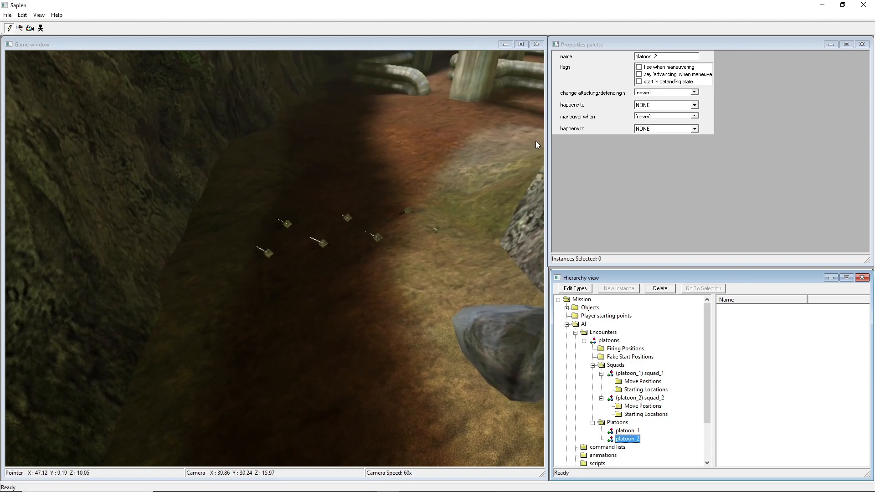
left_click(664, 117)
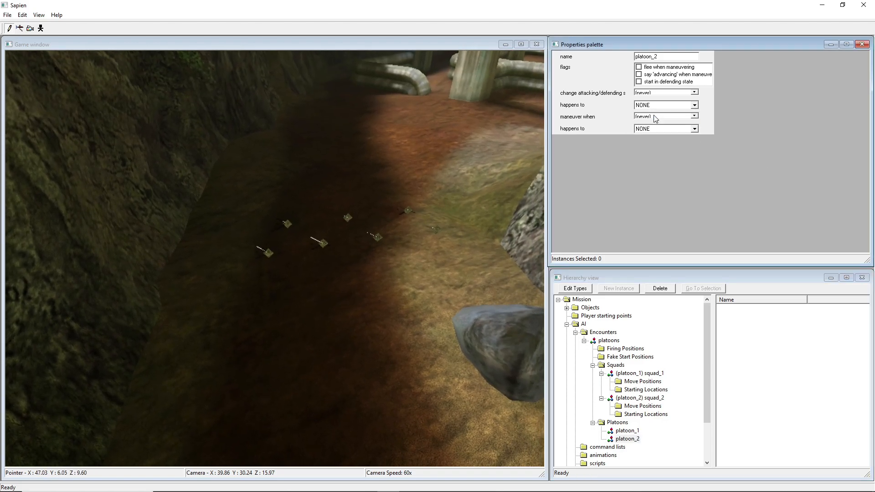
left_click(652, 158)
left_click(649, 129)
left_click(650, 149)
left_click(647, 130)
left_click(647, 142)
Enable the say 'advancing' when maneuvering and start in defending state flags for platoon_2.
left_click(639, 74)
left_click(792, 132)
left_click(639, 82)
Set platoon_2 to change its attacking/defending state when all dead happens to platoon_1.
left_click(650, 93)
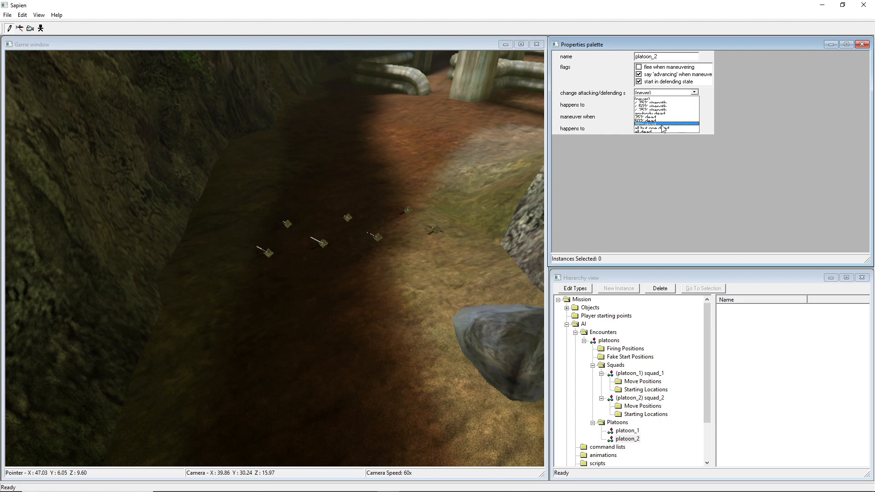
left_click(649, 131)
left_click(646, 107)
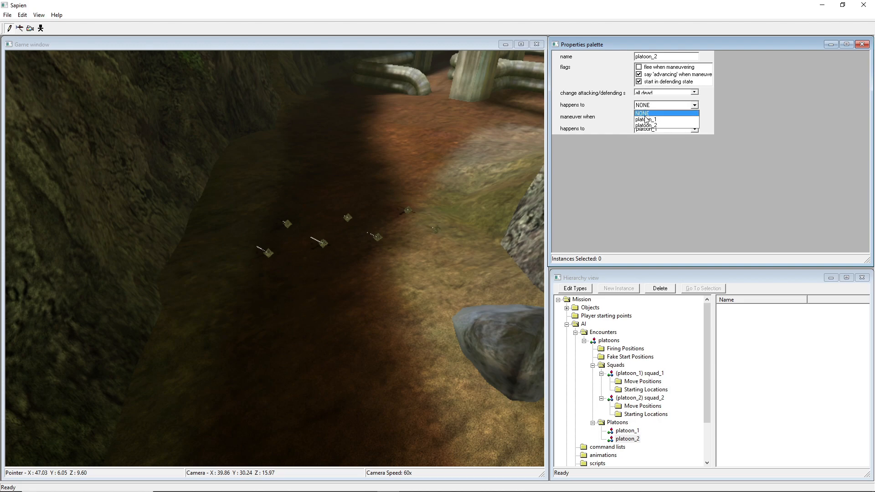
left_click(645, 119)
Survey squad_1's starting locations and both nearby firing position groups, and the route to squad_2's starting locations in the canyon.
middle_click_drag(320, 187, 503, 184)
key("a")
key("a")
key("a")
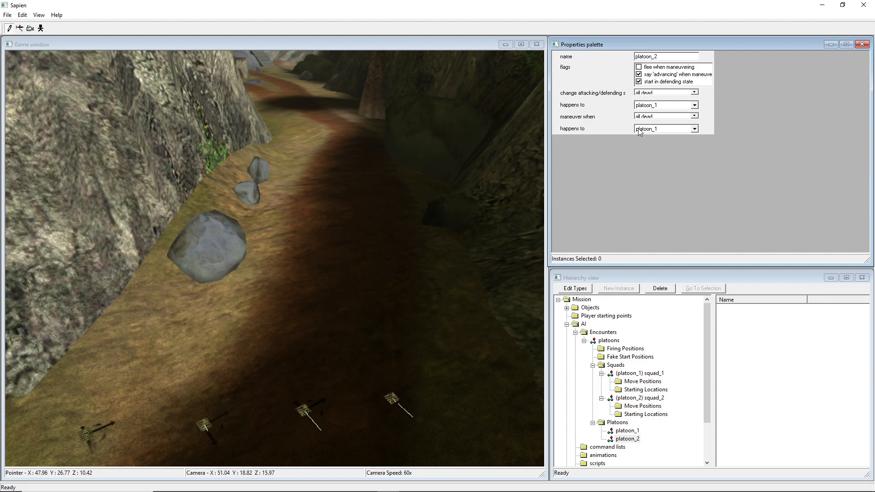
middle_click_drag(491, 98, 358, 269)
key("w")
key("w")
key("w")
key("d")
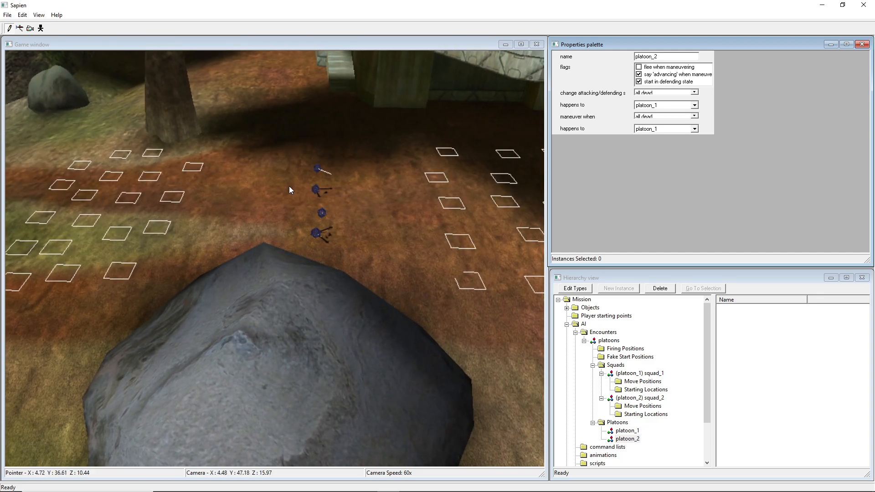
key("w")
middle_click_drag(164, 230, 267, 146)
middle_click_drag(334, 158, 219, 132)
key("w")
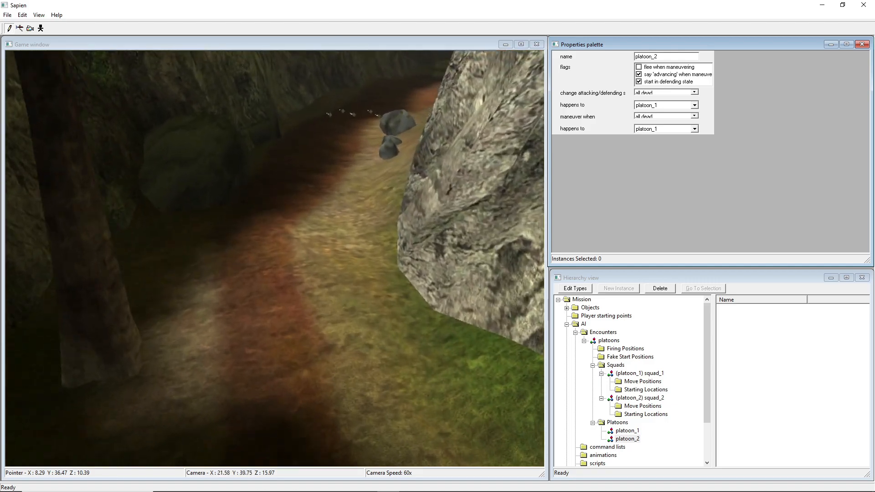
key("w")
mouse_move(334, 163)
middle_mouse_down()
mouse_move(331, 169)
mouse_move(346, 176)
mouse_move(335, 166)
middle_mouse_up()
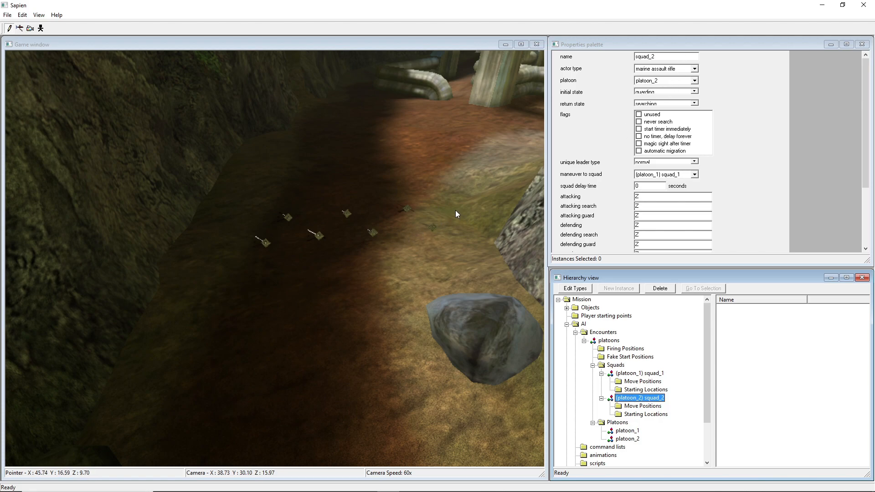
Compare squad_2's firing position groups and maneuver target with squad_1's, and check platoon_2's state and maneuver conditions.
left_click(637, 196)
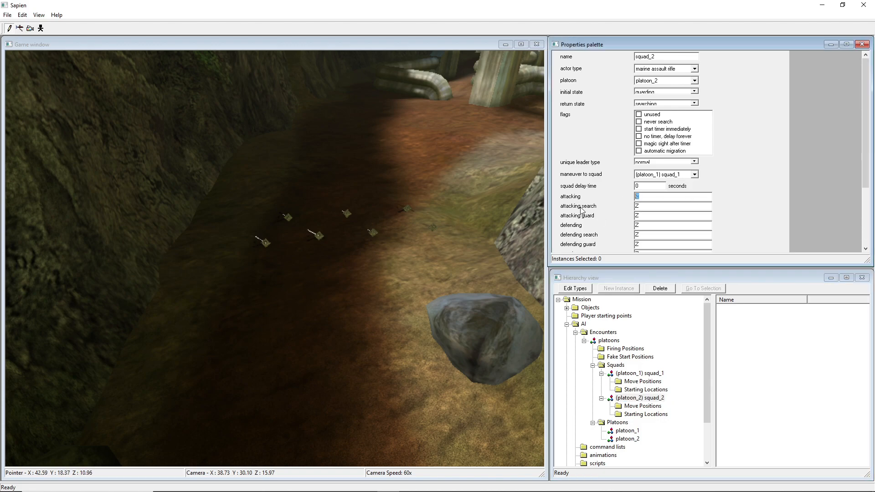
left_click(655, 201)
middle_click_drag(384, 244, 415, 259)
left_click(639, 373)
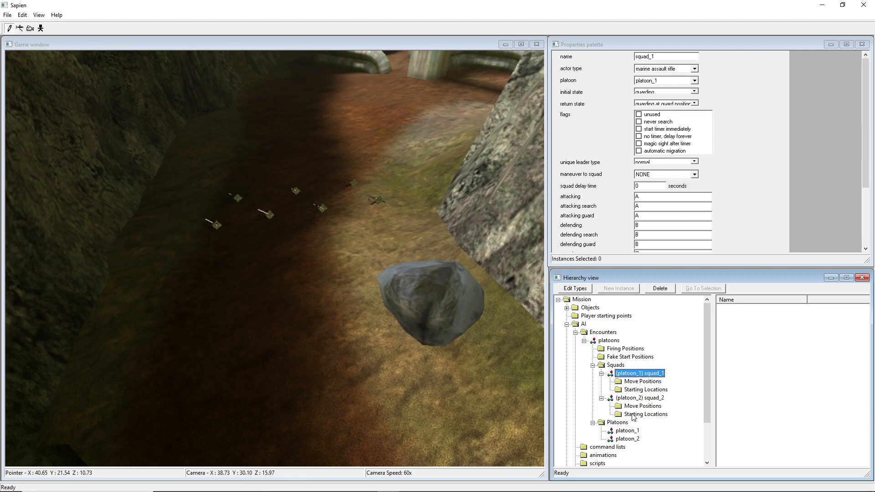
left_click(636, 400)
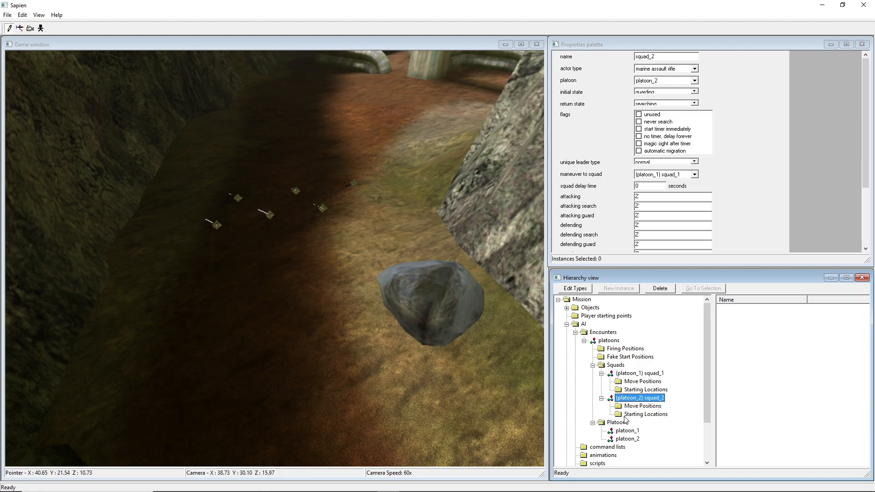
left_click(628, 438)
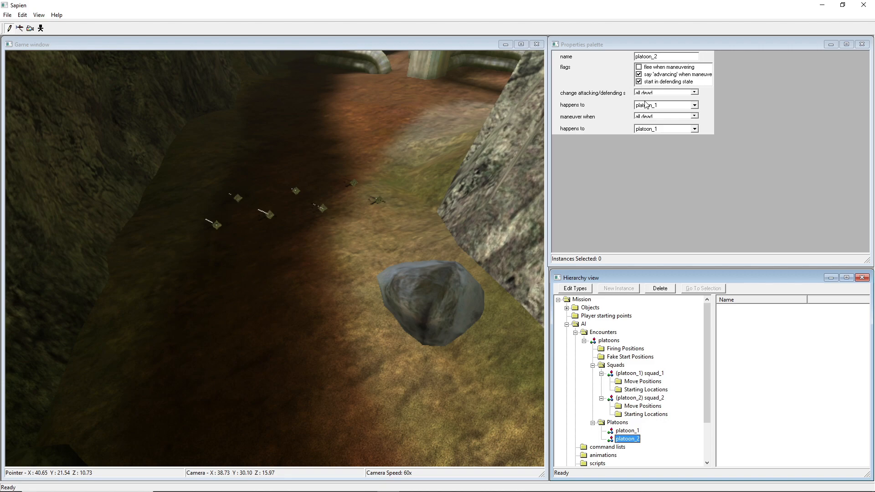
double_click(616, 399)
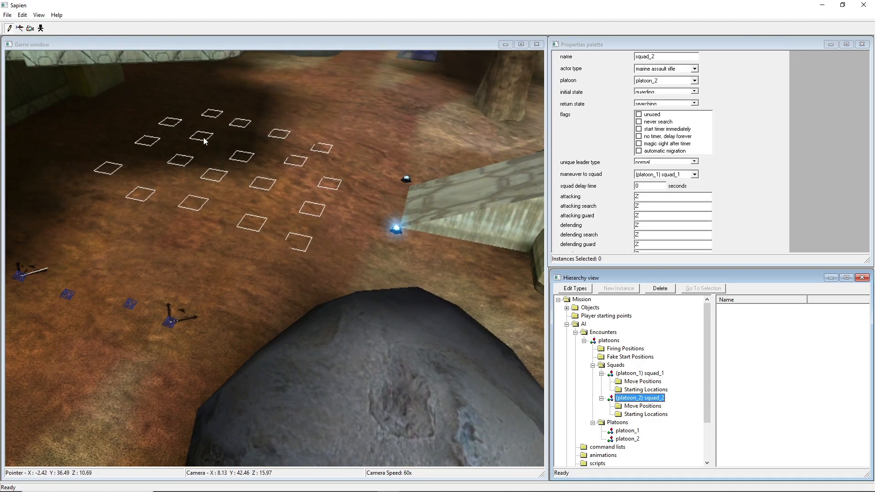
Examine the firing position groups on both sides of squad_1 and squad_2's starting locations in relation to them.
middle_click_drag(363, 176, 137, 155)
key("d")
key("s")
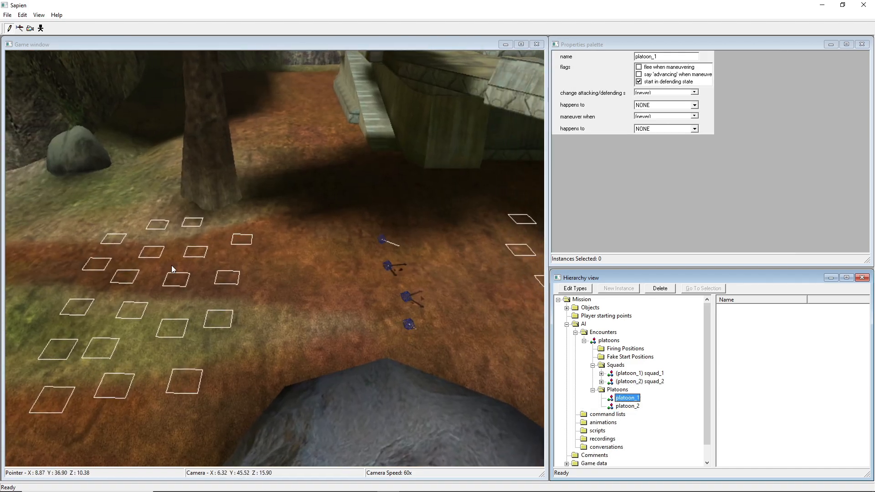
middle_click_drag(168, 265, 7, 262)
key("w")
key("w")
mouse_move(274, 258)
middle_mouse_down()
mouse_move(205, 260)
mouse_move(387, 260)
mouse_move(278, 269)
middle_mouse_up()
key("s")
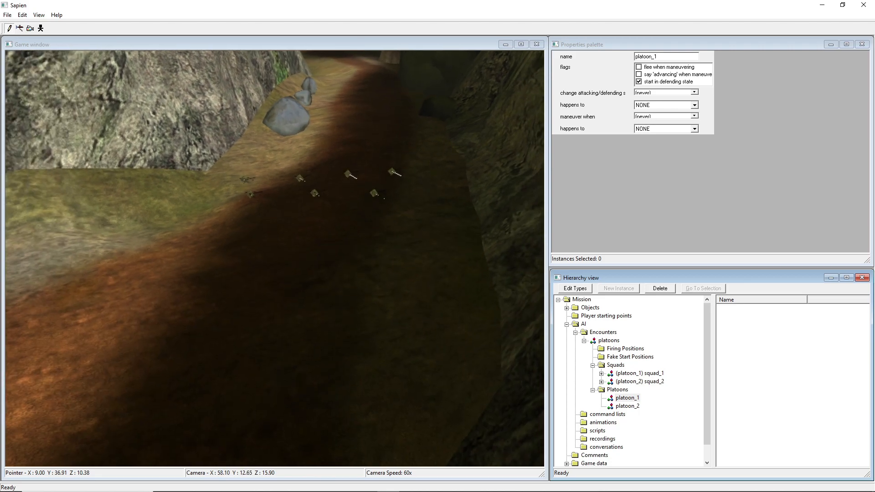
key("w")
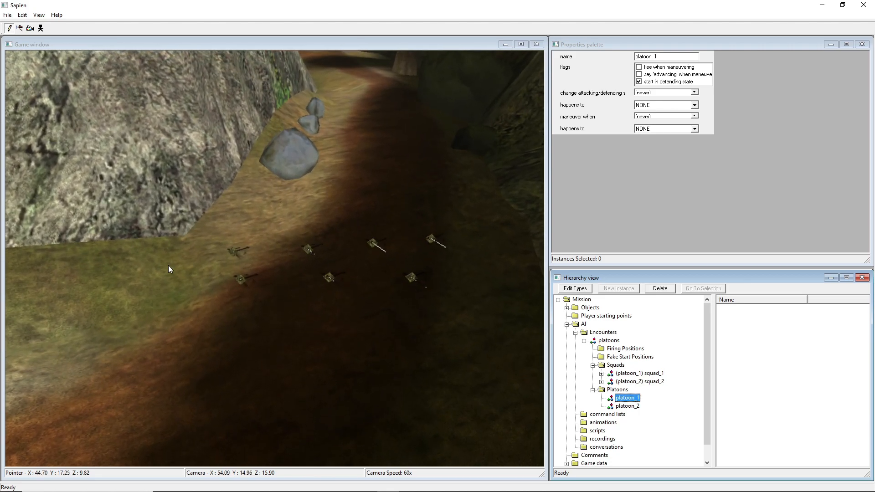
middle_click_drag(301, 362, 314, 314)
key("w")
key("w")
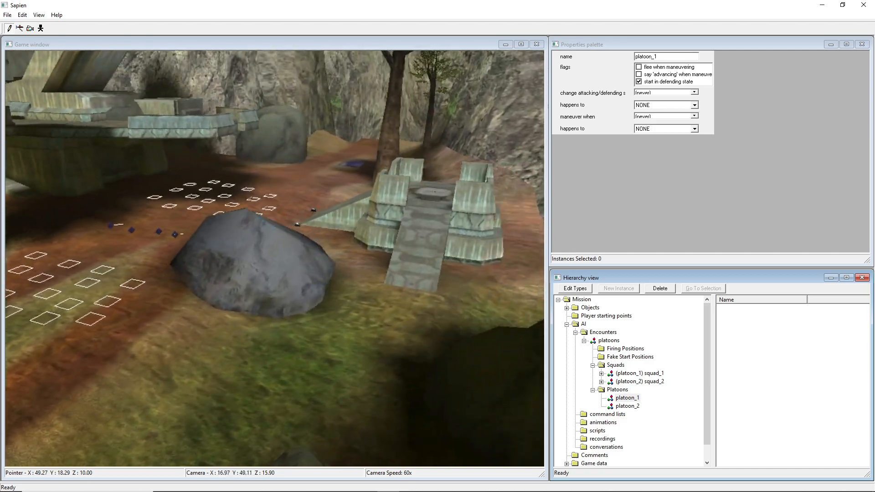
key("w")
middle_click_drag(437, 255, 381, 280)
key("d")
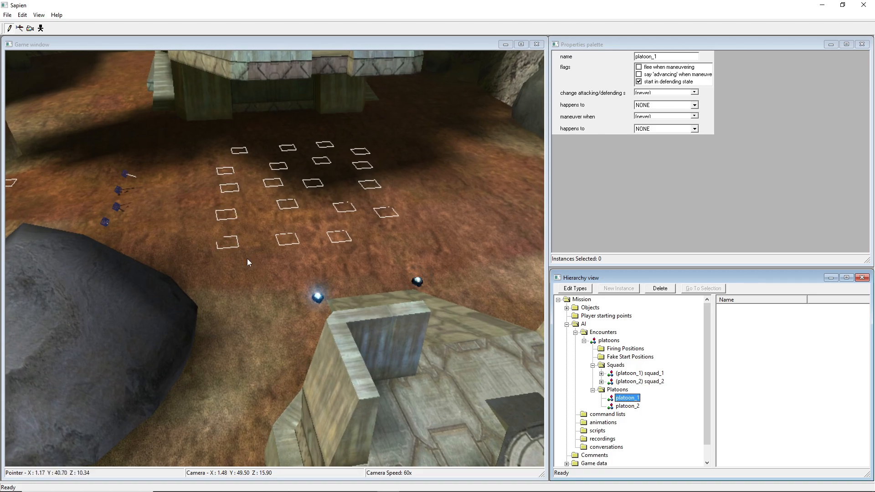
key("a")
middle_click_drag(177, 280, 189, 279)
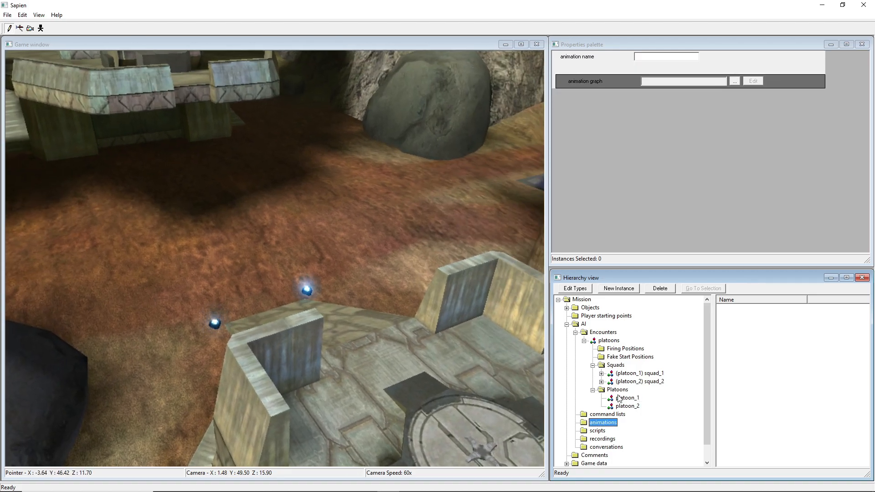
Review the properties of squad_1 and squad_2, and compare the flags and conditions of platoon_1 and platoon_2.
left_click(618, 397)
middle_click_drag(346, 328, 315, 327)
key("a")
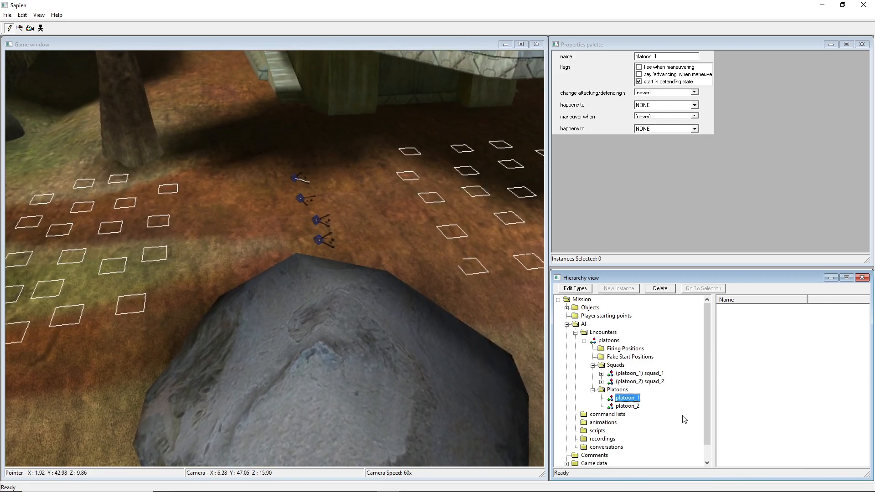
left_click(601, 382)
left_click(601, 382)
left_click(601, 381)
left_click(612, 382)
left_click(601, 374)
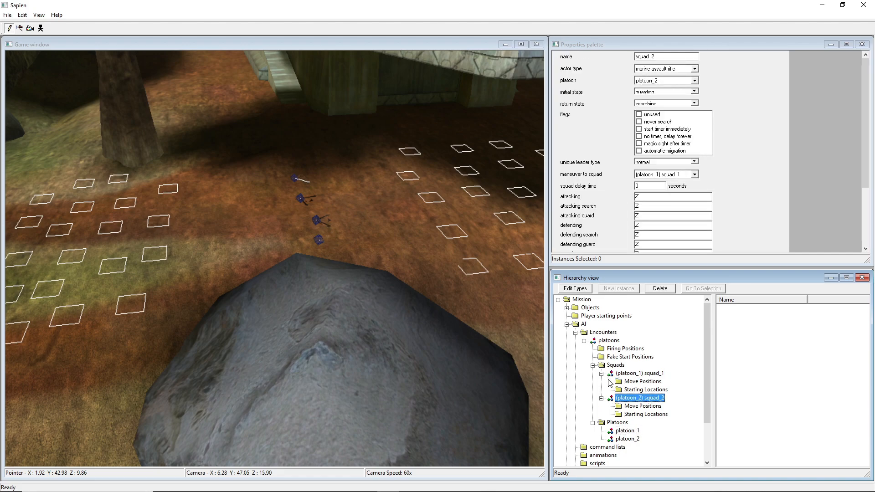
left_click(643, 382)
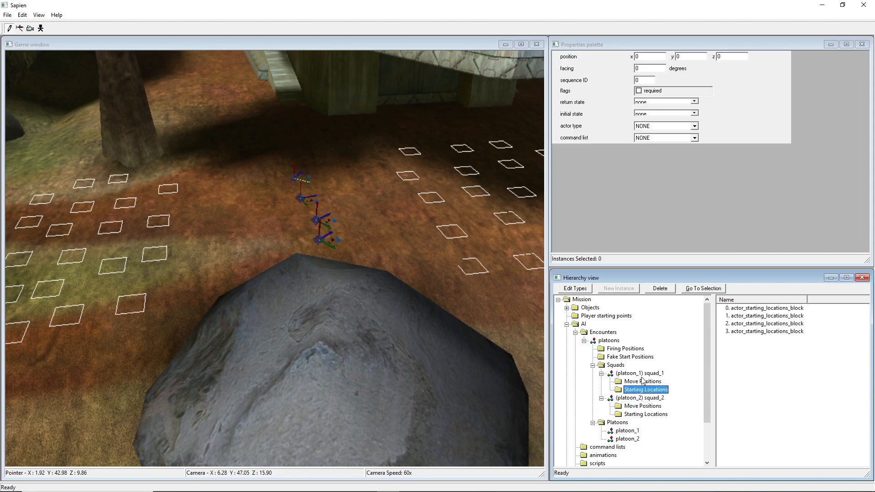
left_click(639, 373)
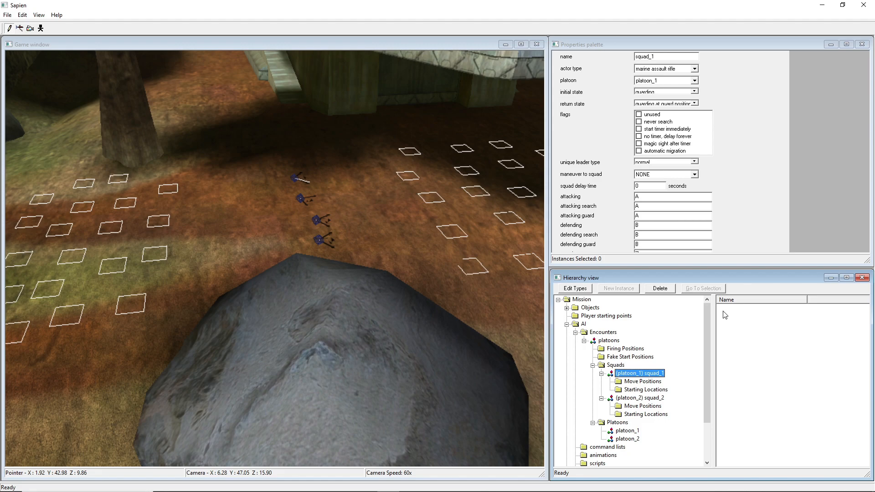
left_click(640, 430)
left_click(637, 439)
left_click(636, 431)
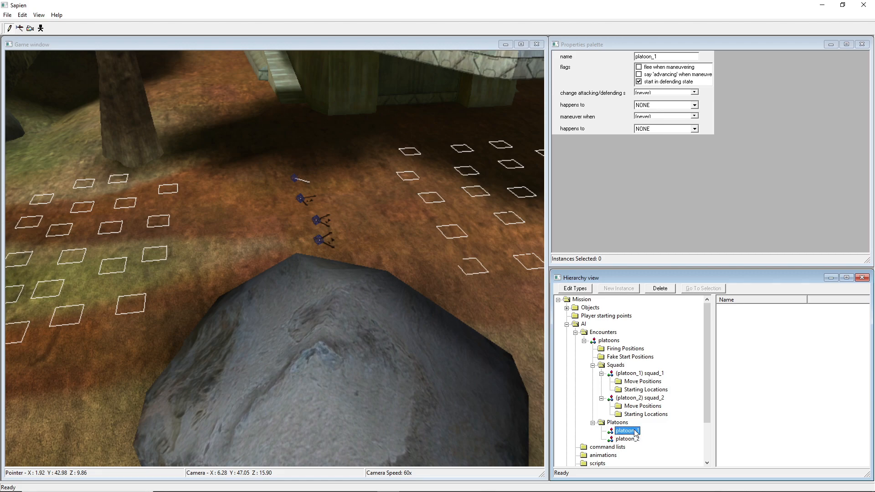
left_click(627, 438)
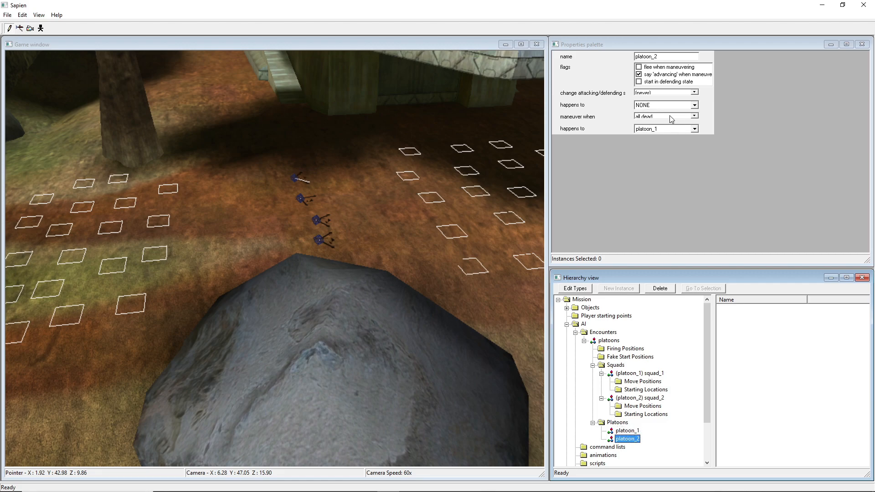
left_click(633, 432)
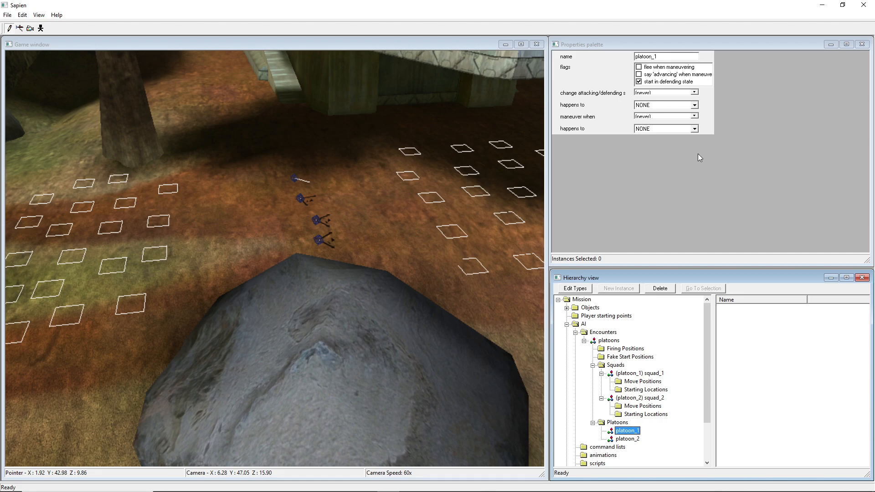
Set platoon_1 to change its attacking/defending state when all but one dead happens to platoon_1, and save the scenario.
middle_click(321, 208)
middle_click_drag(321, 209, 362, 176)
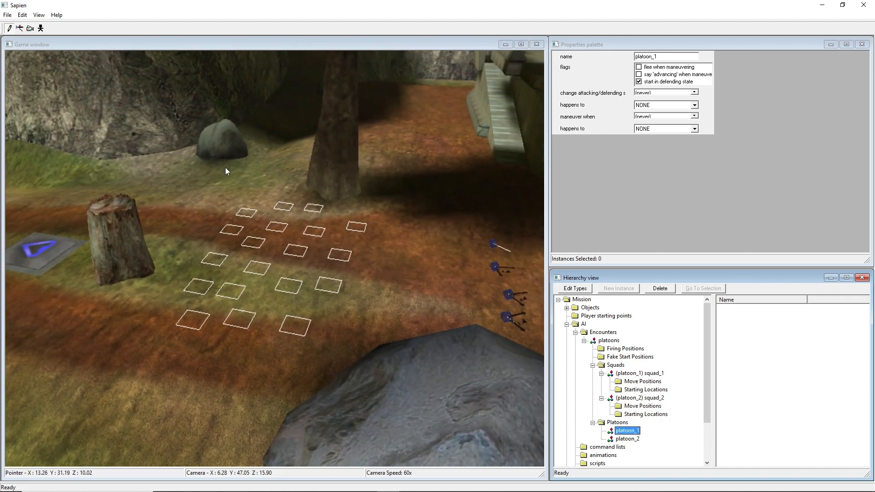
middle_click_drag(224, 177, 290, 187)
key("a")
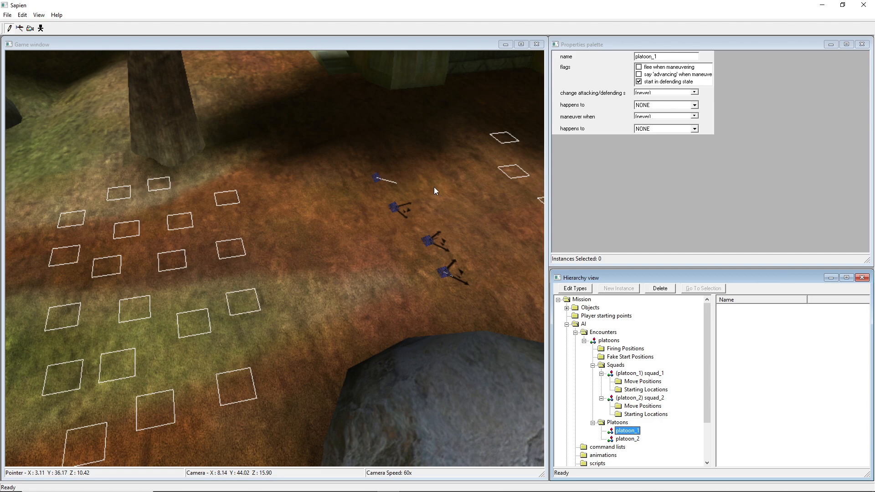
left_click(643, 93)
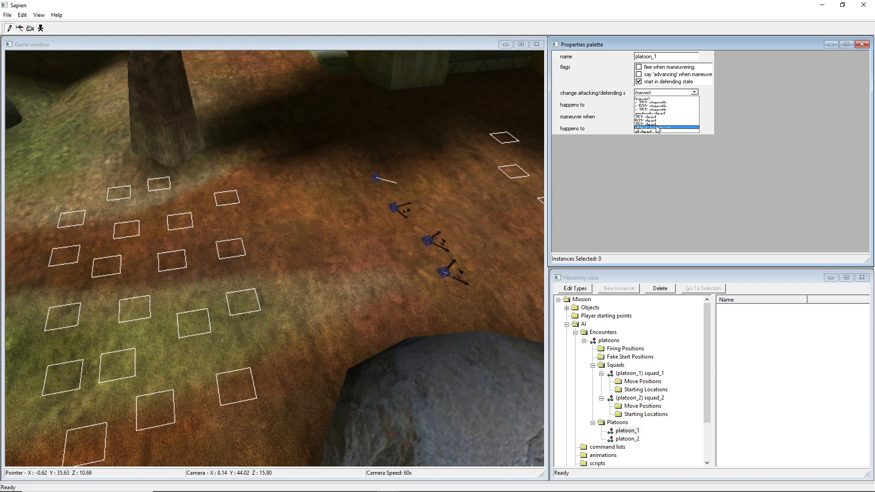
left_click(656, 128)
left_click(647, 105)
left_click(650, 119)
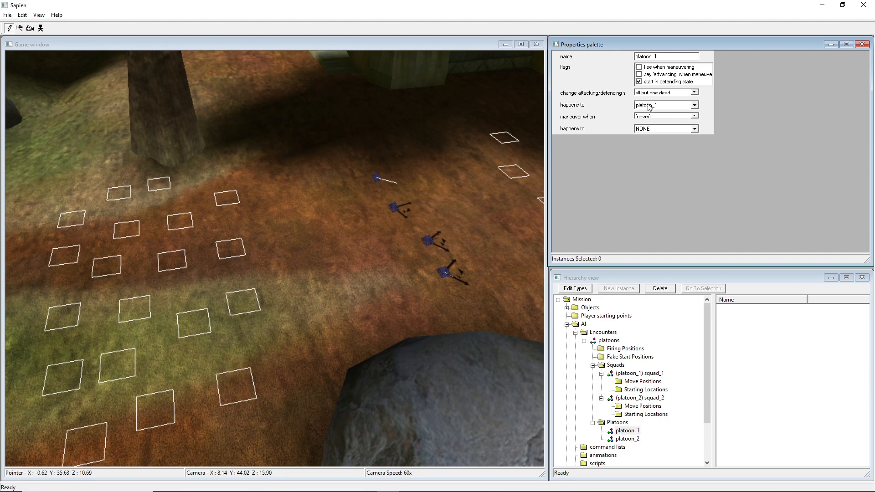
mouse_move(257, 309)
middle_mouse_down()
mouse_move(246, 269)
mouse_move(256, 311)
middle_mouse_up()
key("ctrl+s")
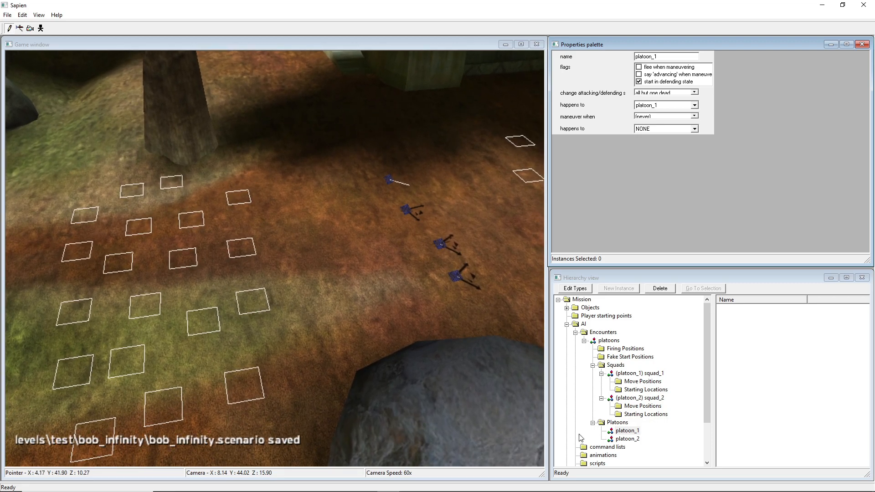
Check platoon_2's and platoon_1's conditions against the firing position groups on either side of squad_1's starting locations.
left_click(632, 442)
left_click(628, 439)
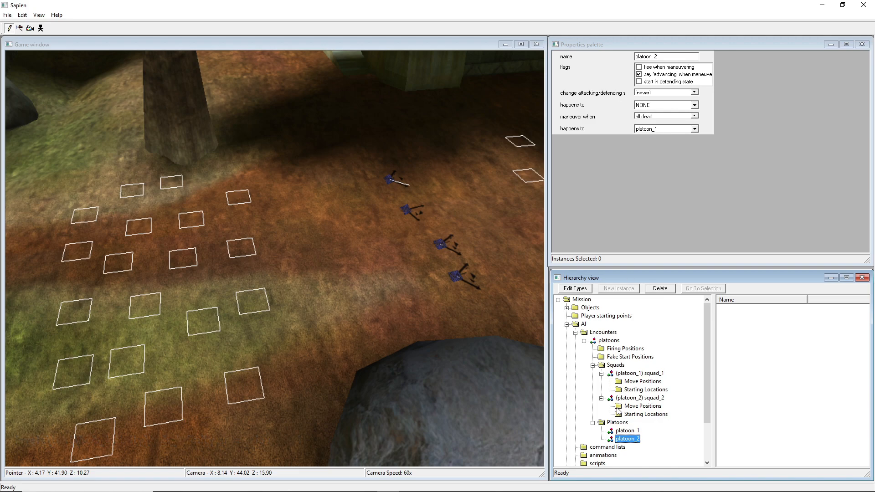
left_click(620, 429)
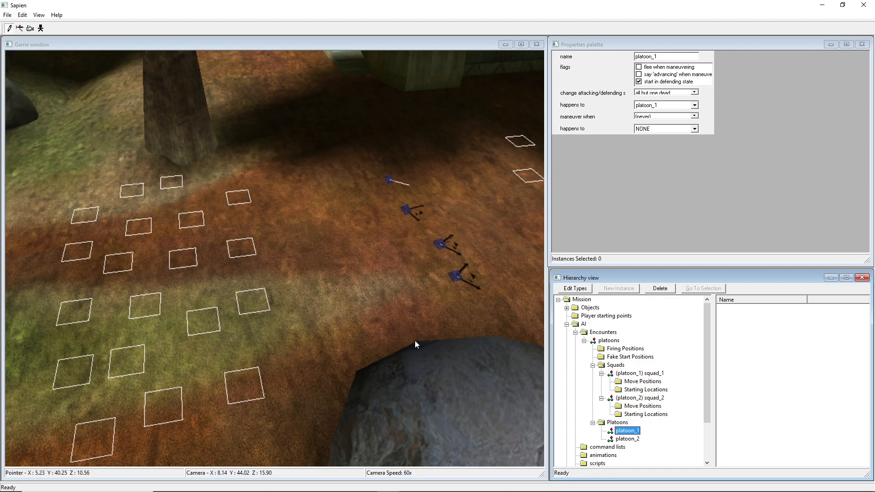
middle_click_drag(457, 323, 451, 271)
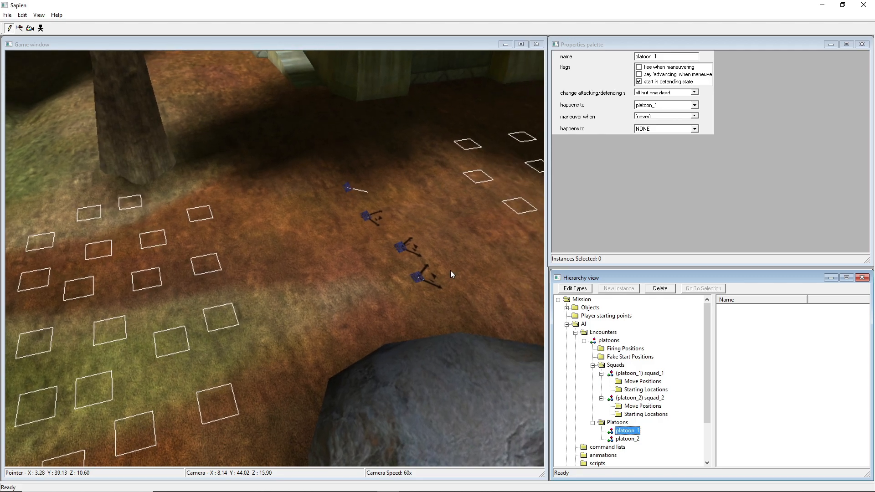
middle_click_drag(304, 187, 212, 186)
middle_click_drag(406, 282, 438, 325)
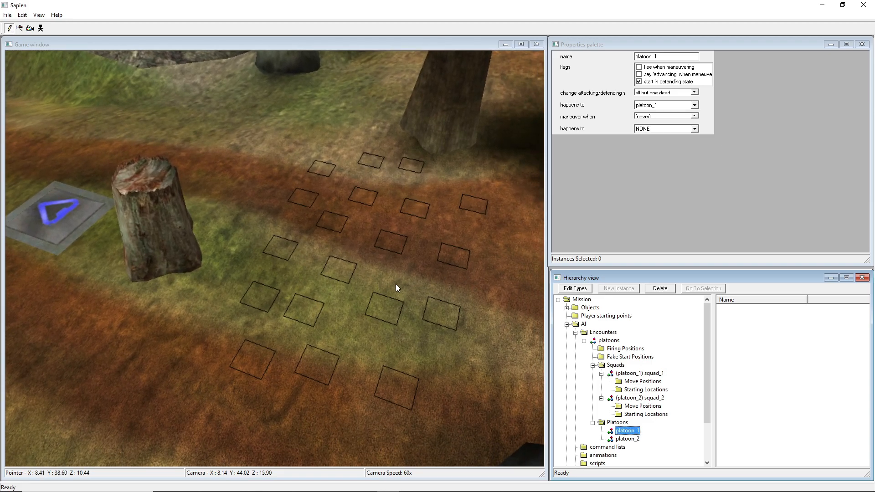
middle_click_drag(490, 275, 442, 243)
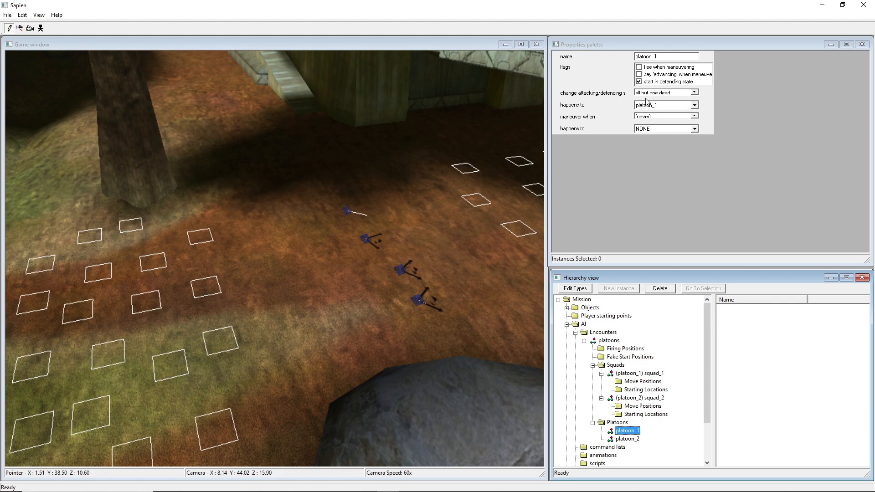
middle_click_drag(324, 308, 319, 246)
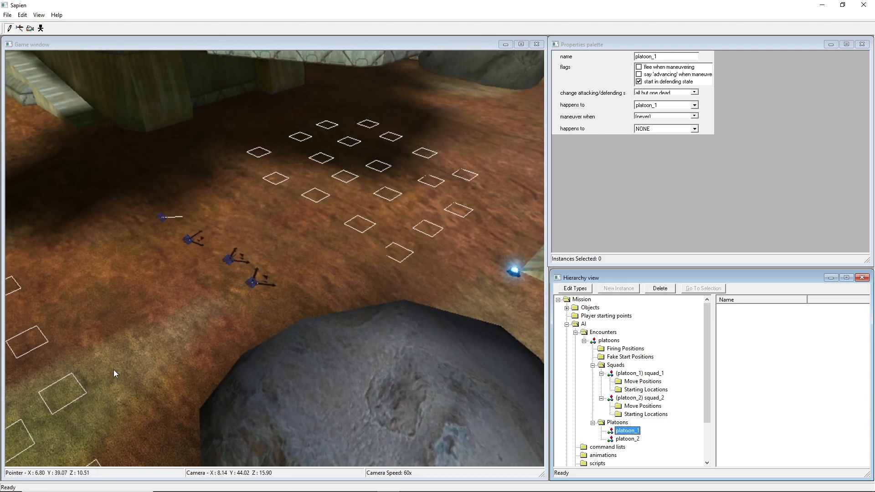
Review platoon_2's and platoon_1's conditions together with both squads' starting locations and the surrounding firing positions.
middle_click_drag(355, 228, 367, 294)
left_click(627, 439)
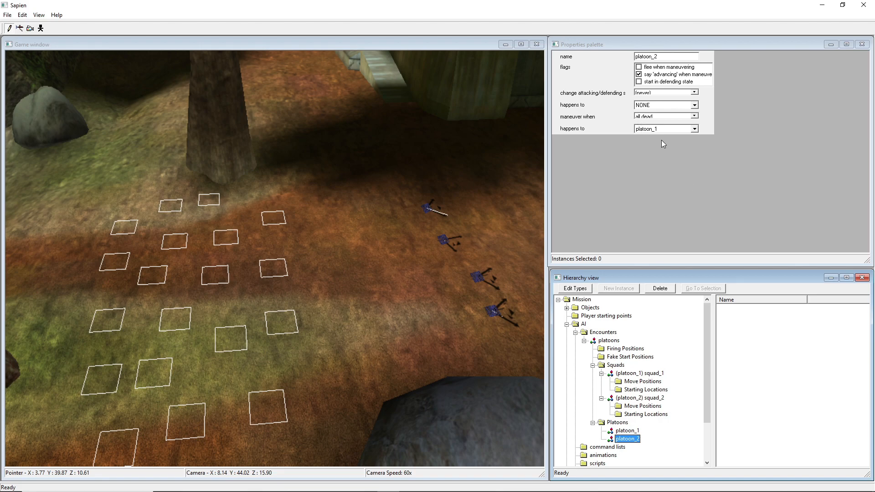
left_click(637, 413)
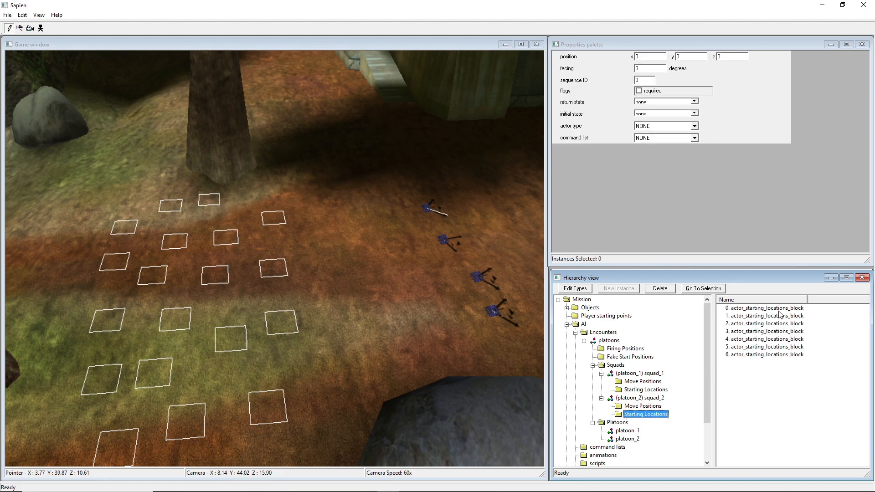
left_click(637, 389)
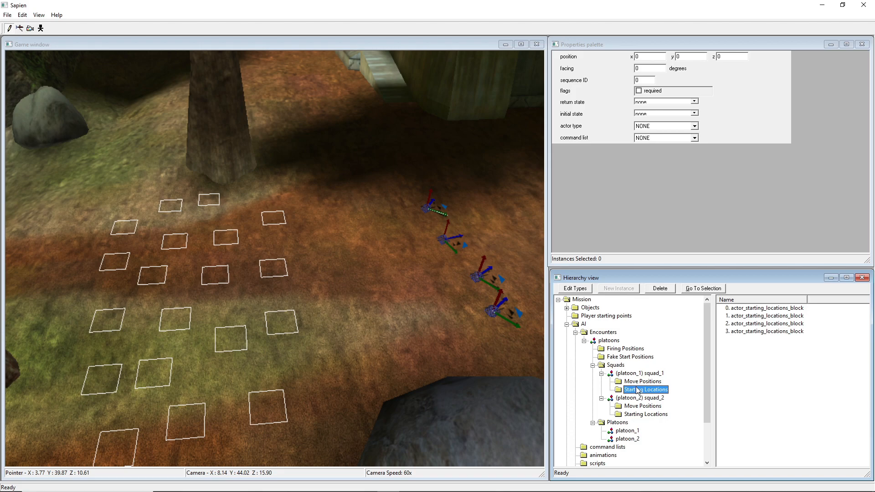
left_click(634, 436)
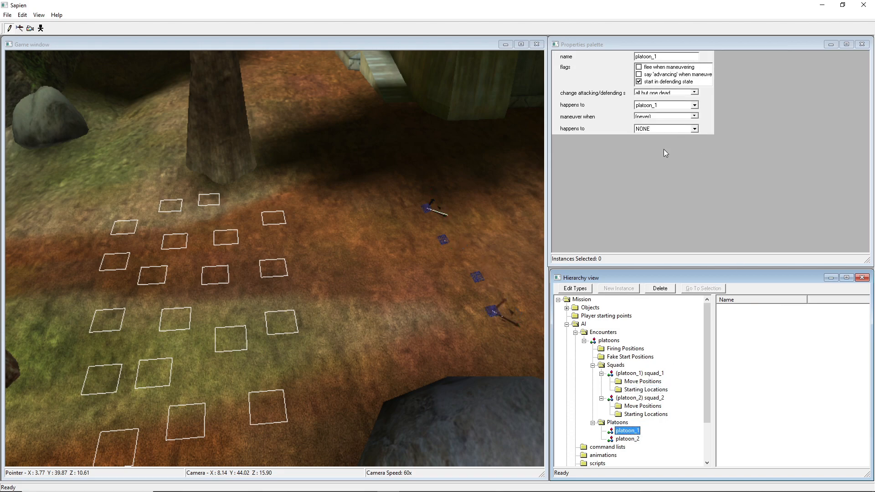
middle_click_drag(277, 333, 309, 310)
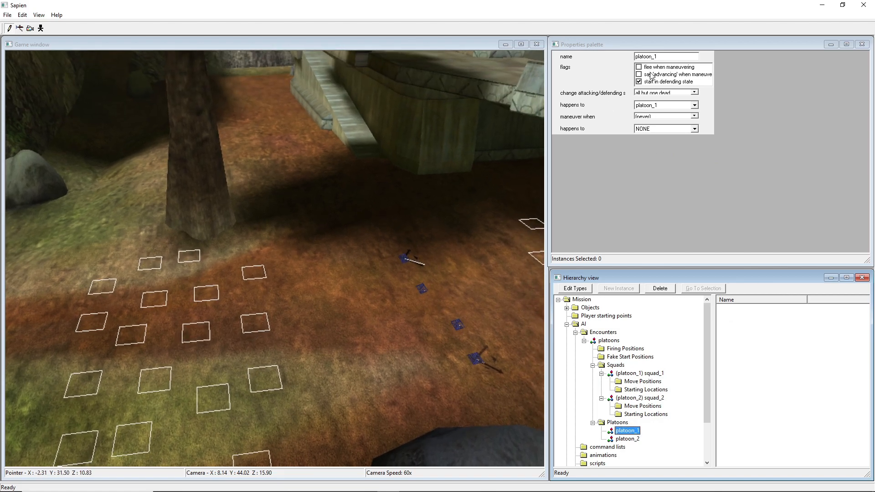
middle_click_drag(532, 275, 479, 198)
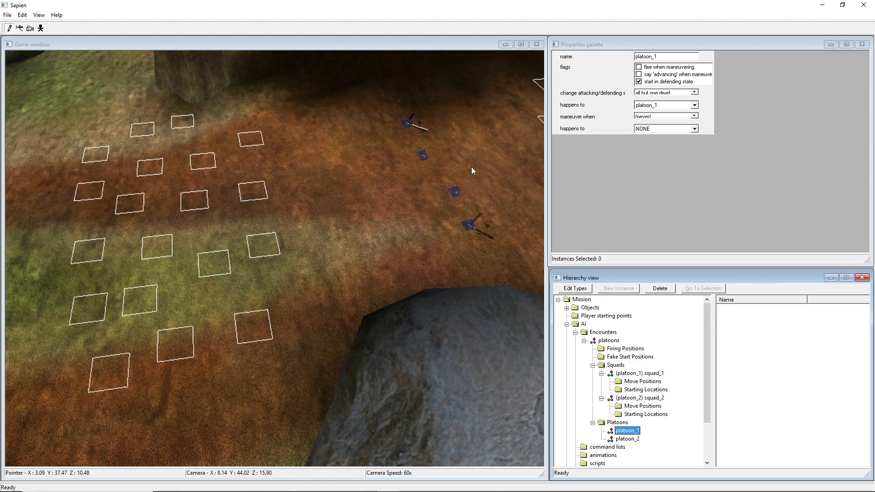
Turn off platoon_1's start in defending state flag and turn it back on.
left_click(637, 82)
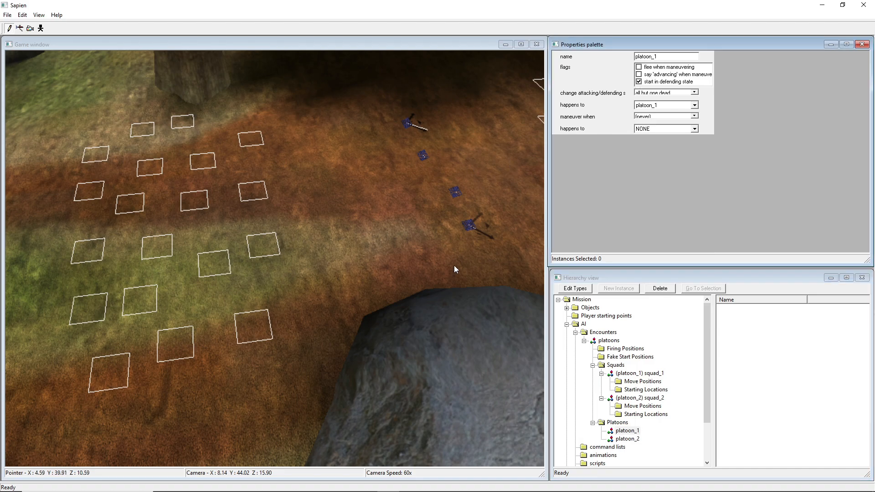
left_click(643, 82)
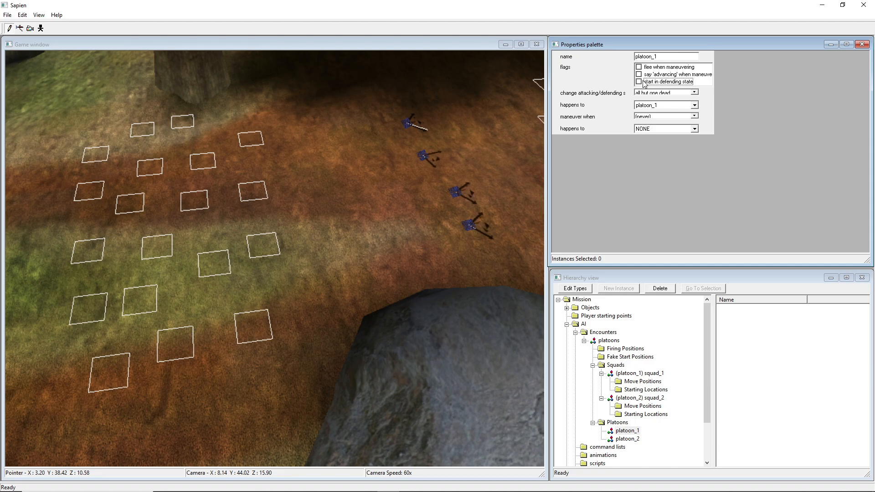
left_click(643, 82)
Save the bob_infinity scenario.
middle_click_drag(319, 258, 278, 225)
key("a")
middle_click_drag(323, 242, 322, 242)
key("ctrl+s")
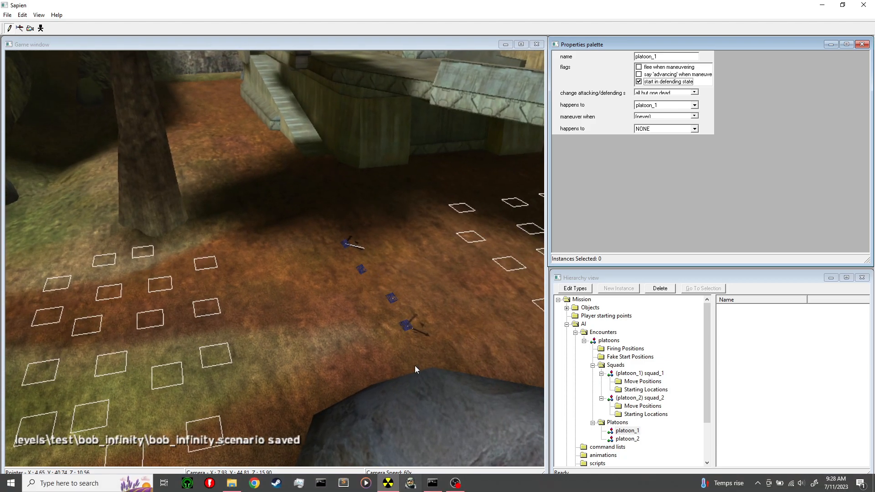
Examine the layout of squad_1's starting locations between the two firing position groups and the terrain around them.
left_click(411, 318)
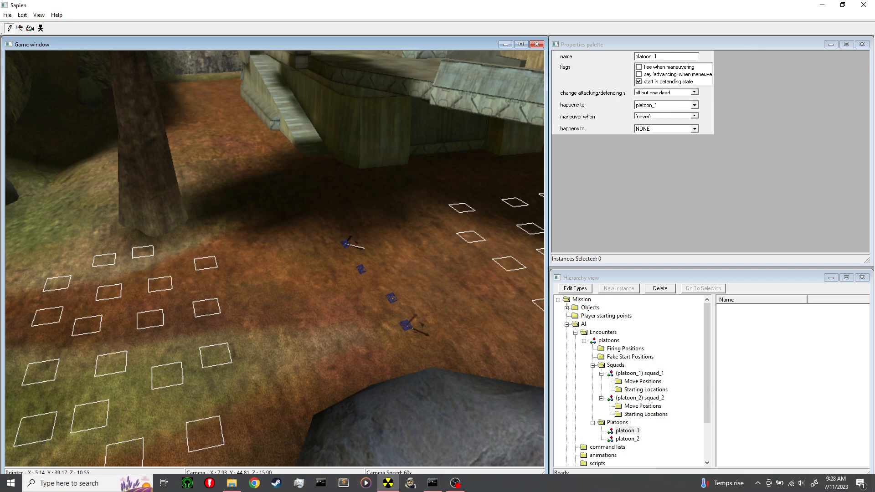
middle_click_drag(401, 259, 400, 258)
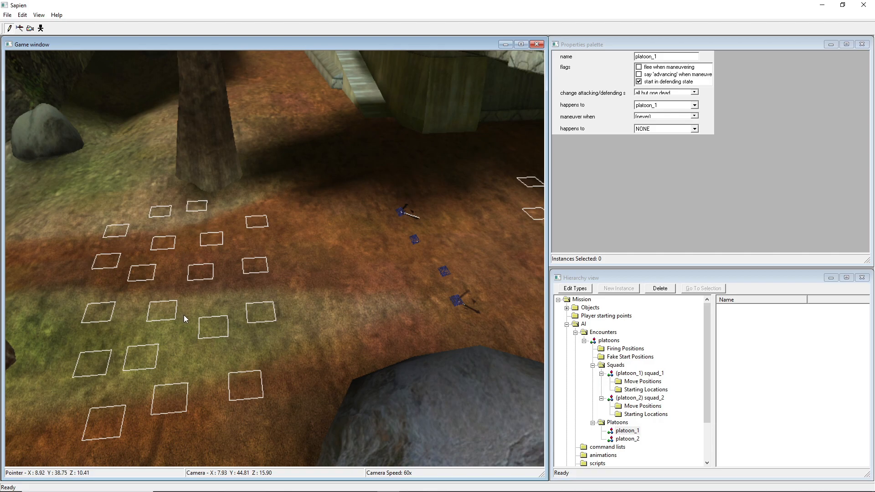
middle_click_drag(184, 315, 418, 210)
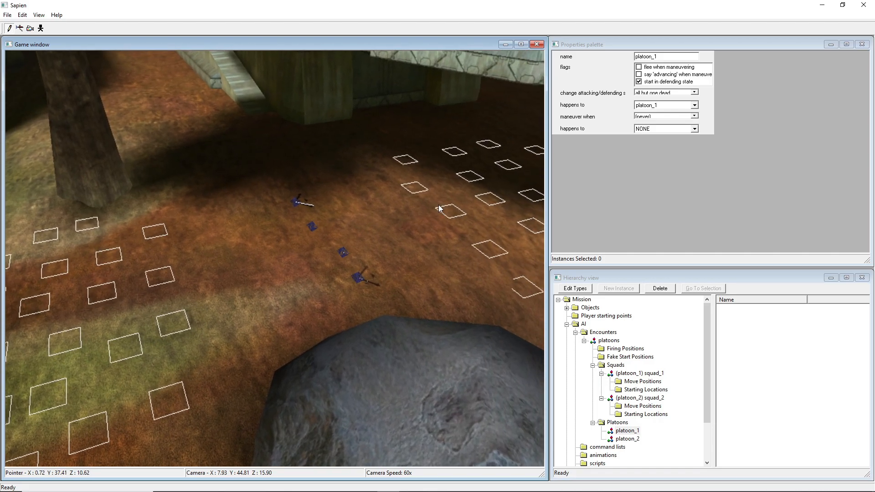
middle_click_drag(365, 233, 328, 207)
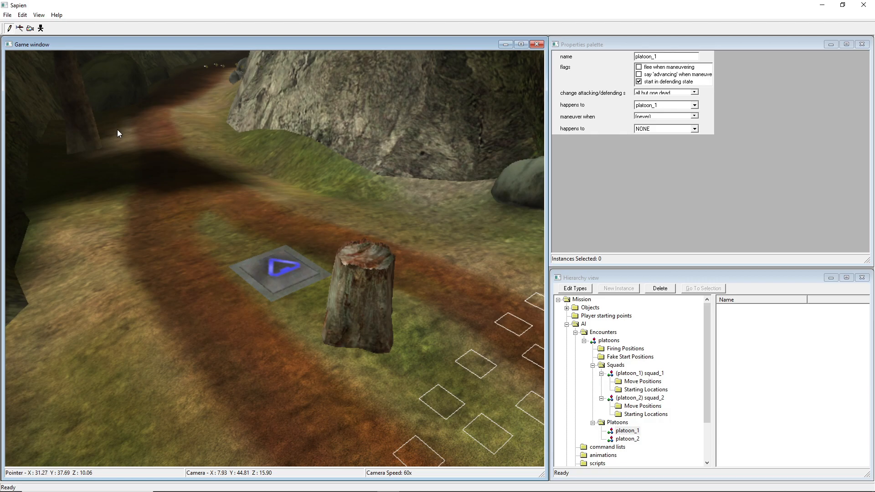
middle_click_drag(253, 197, 396, 165)
Save the scenario and build its map in the command prompt with tool build-cache-file levels\test\bob_infinity\bob_infinity.
key("ctrl+s")
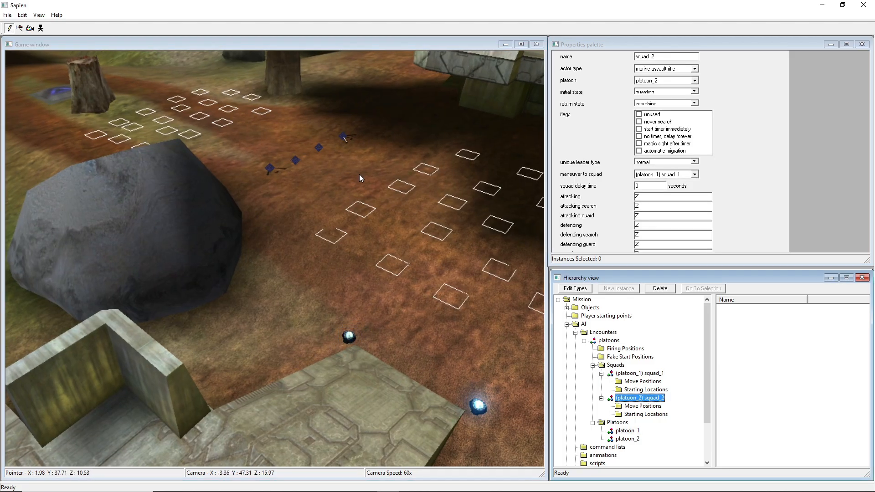
key("ctrl+s")
left_click(459, 485)
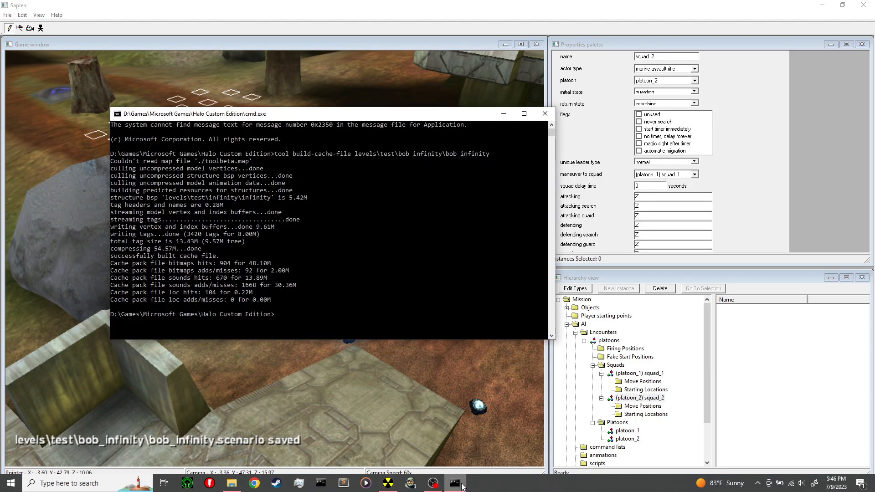
key("Up")
key("Return")
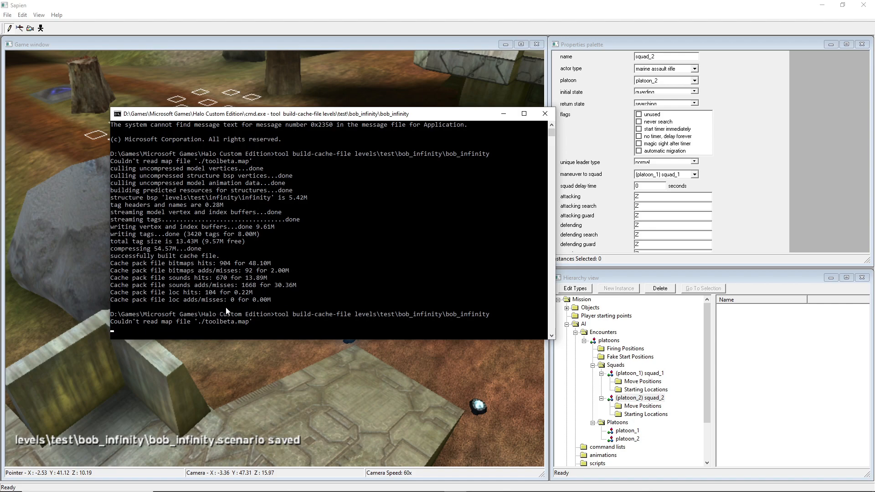
Switch to Halo Custom Edition and create a LAN multiplayer game on the bob_infinity map.
middle_click_drag(371, 370, 349, 452)
left_click(455, 483)
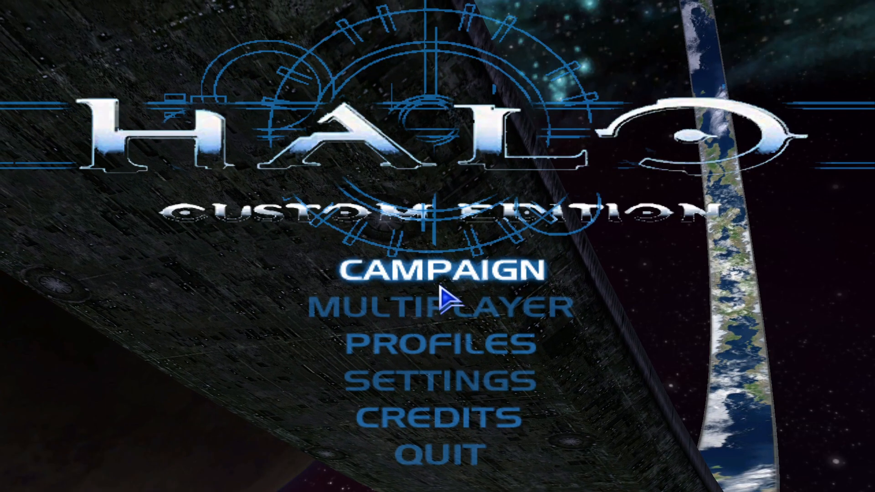
left_click(438, 302)
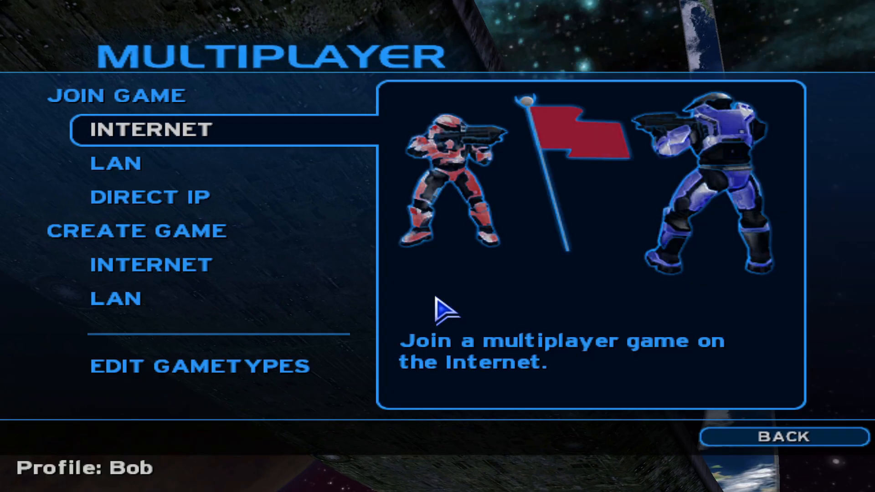
left_click(214, 307)
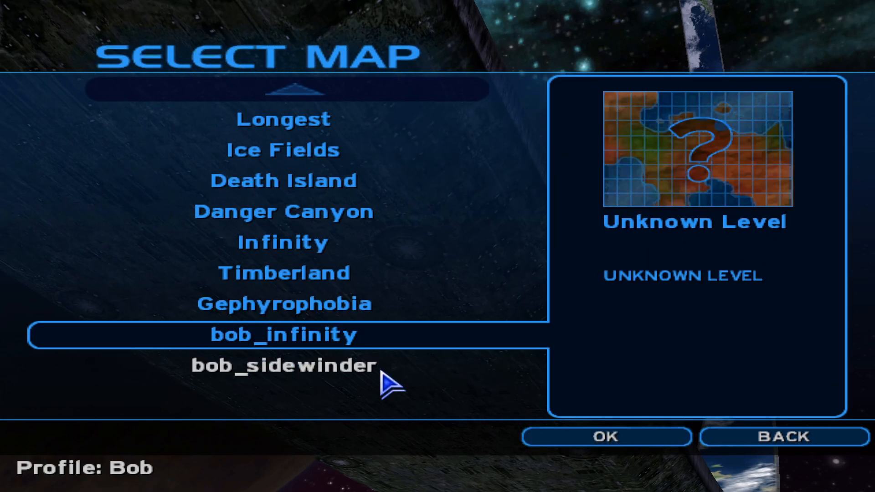
left_click(588, 436)
left_click(585, 435)
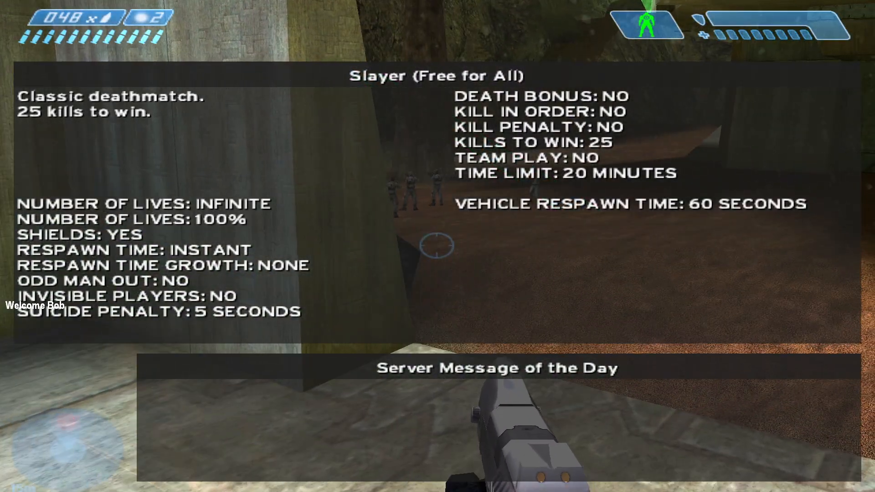
Shoot at the squad_1 marines in the game to test the platoons' reaction to losses.
key("d")
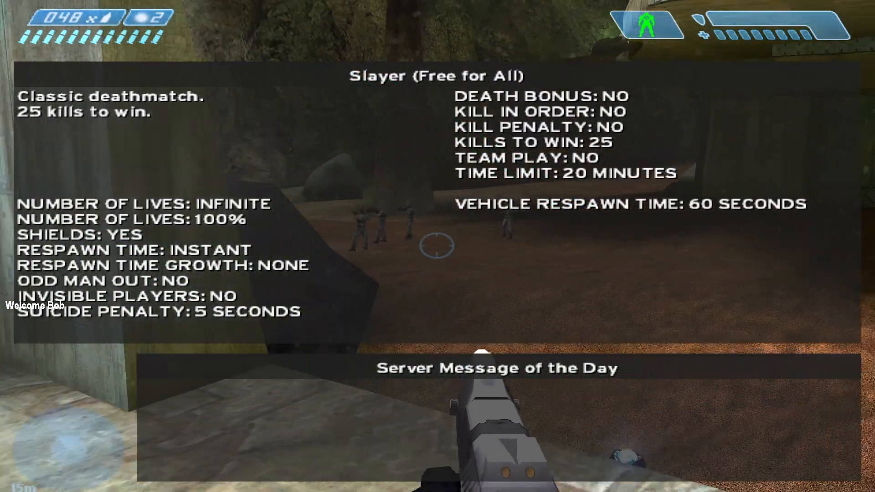
key("a")
key("a")
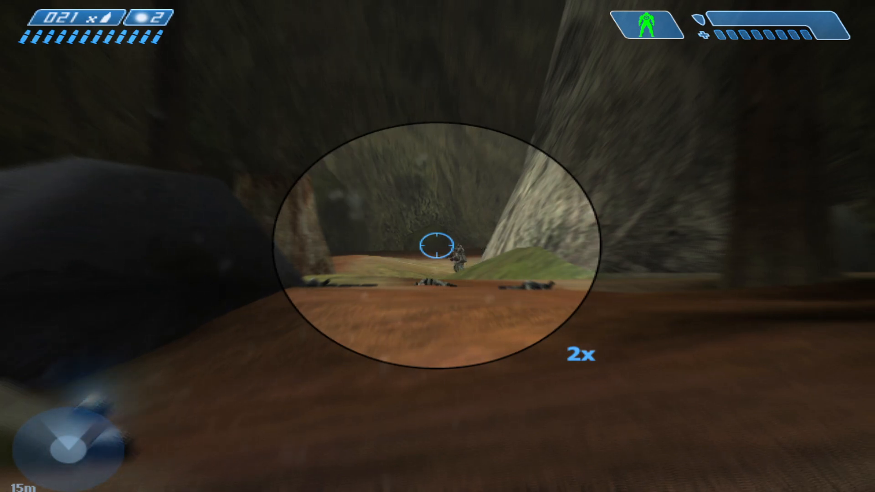
key("z")
key("d")
key("w")
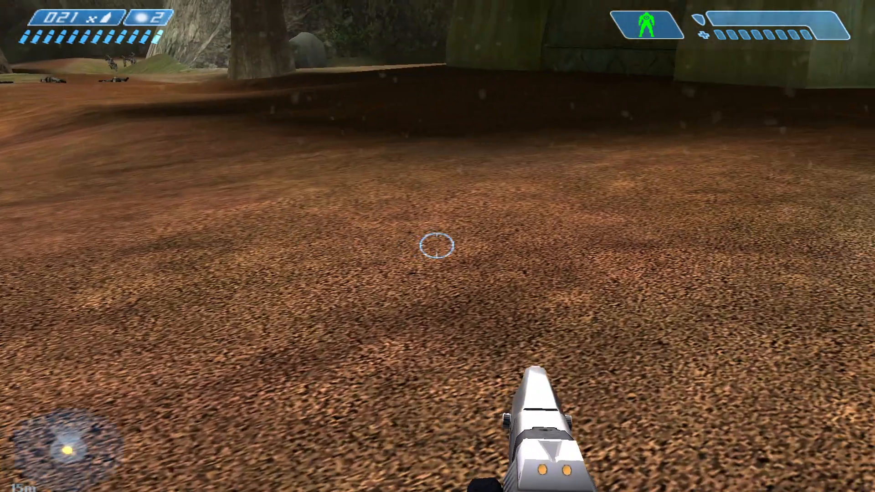
Approach the remaining marines and watch how they maneuver among the firing positions.
key("a")
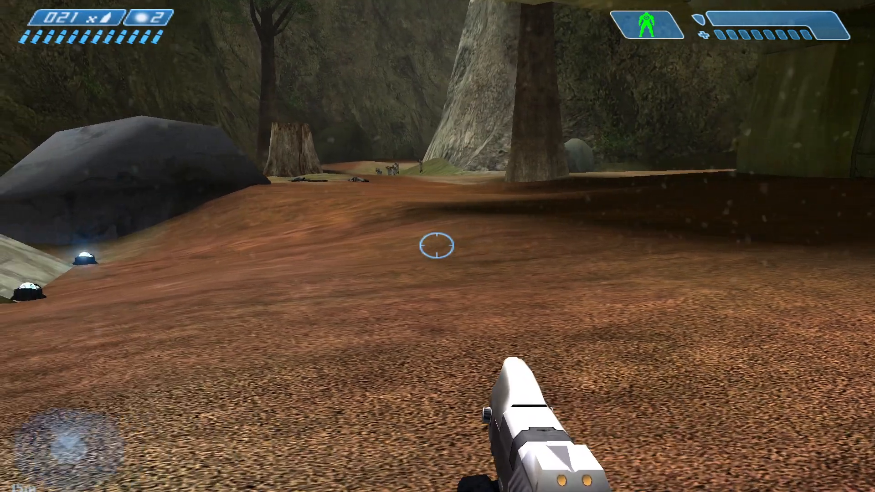
key("w")
key("d")
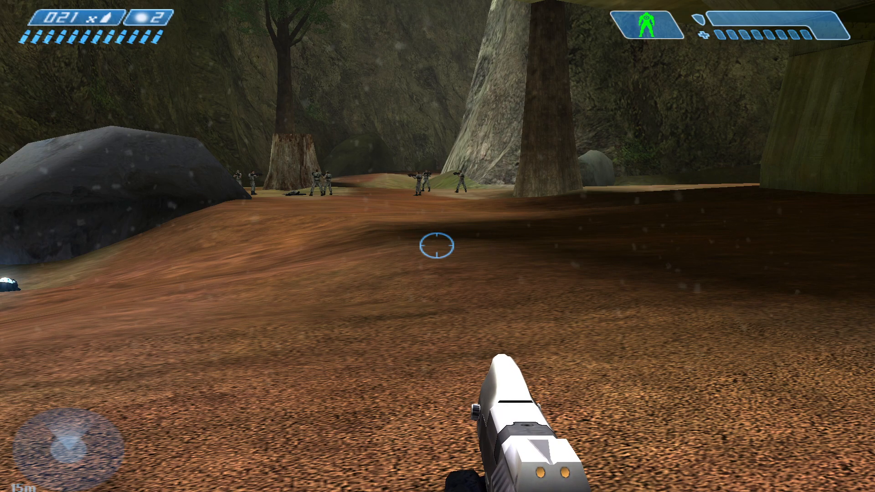
key("w")
key("d")
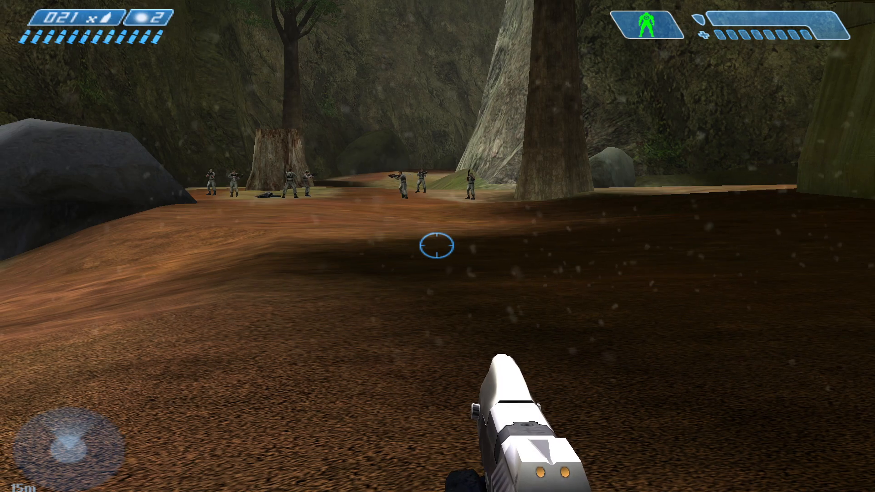
key("w")
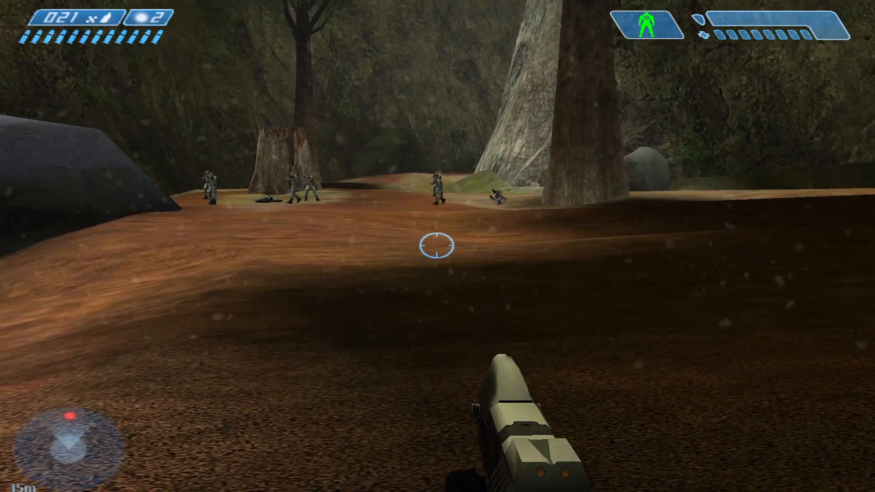
key("w")
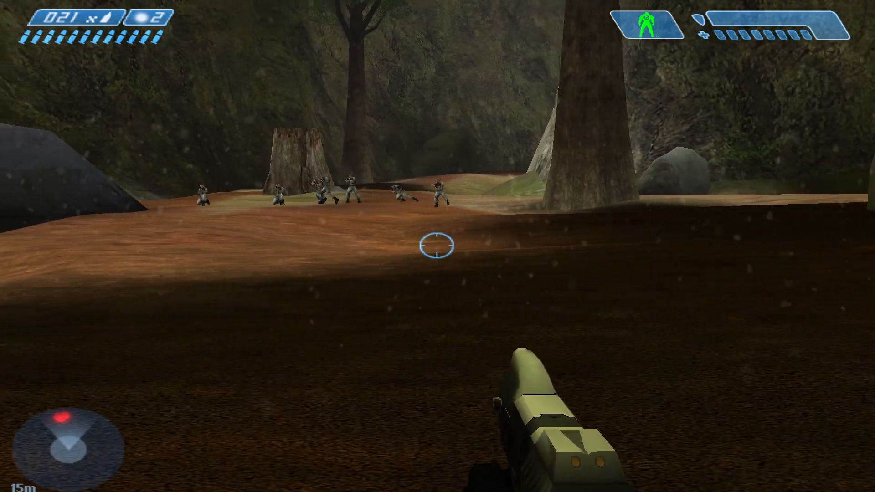
key("w")
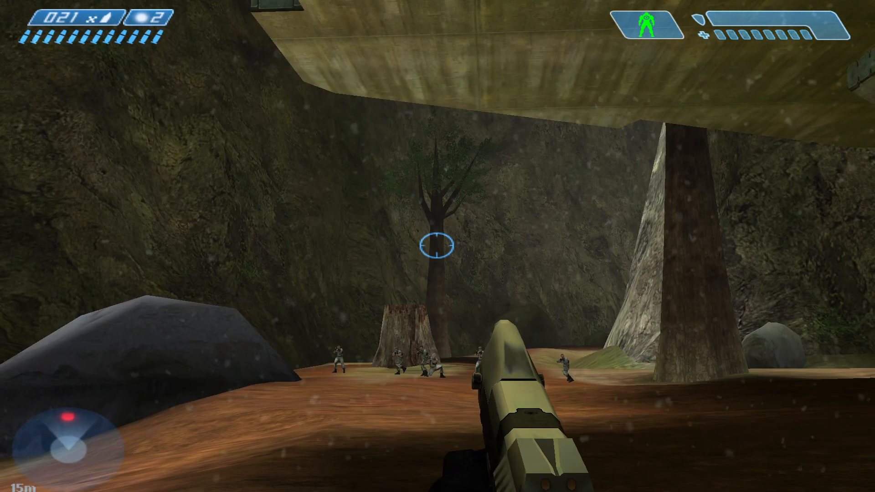
Throw plasma grenades at the gathered marines to finish the platoon test.
right_click(436, 246)
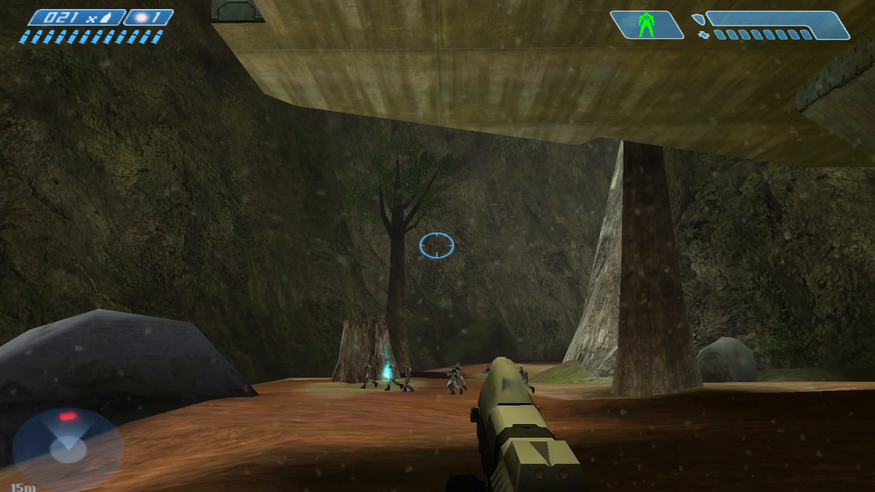
right_click(437, 246)
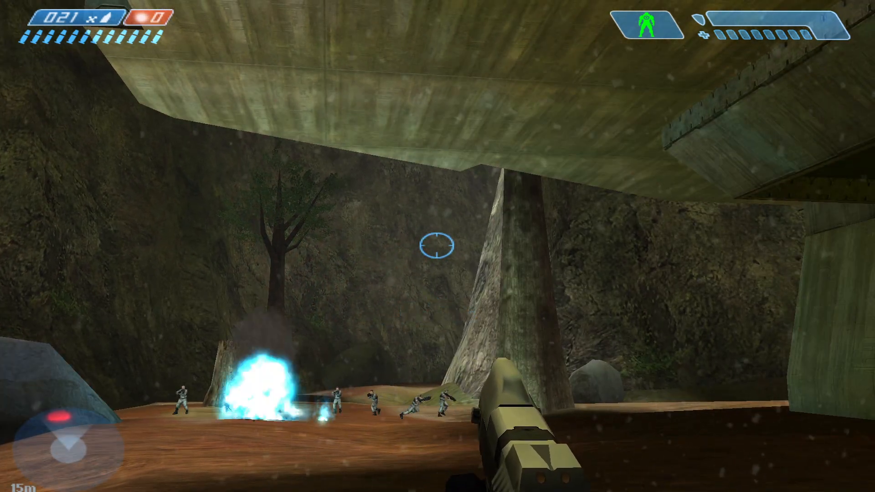
right_click(436, 245)
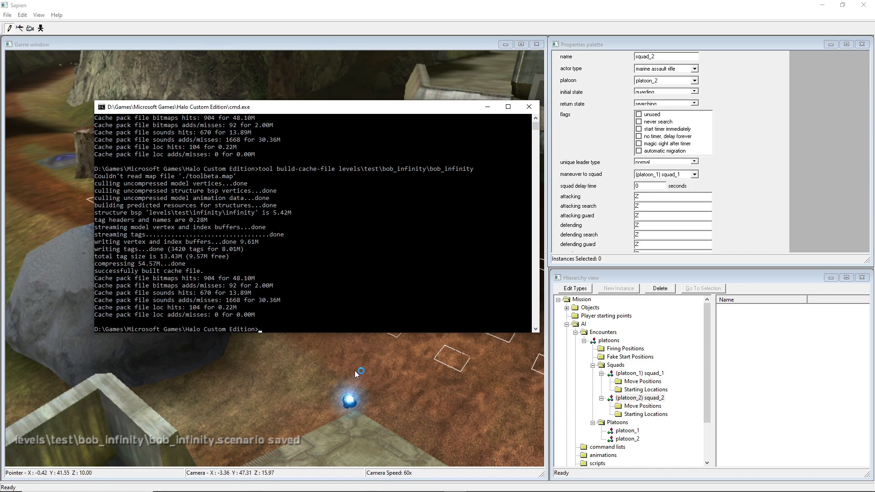
Switch back to Sapien and review the settings of squad_2, squad_1 and platoon_2.
middle_click_drag(352, 357, 384, 319)
scroll(801, 237, "down", 1)
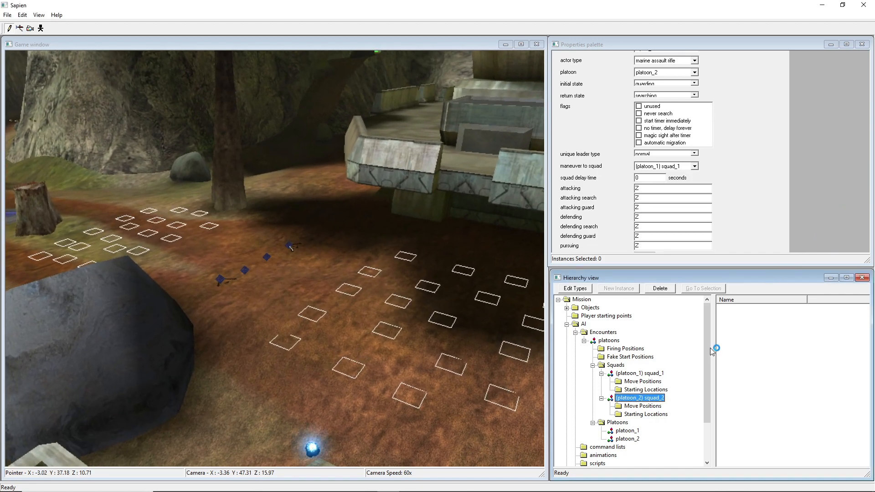
left_click(655, 373)
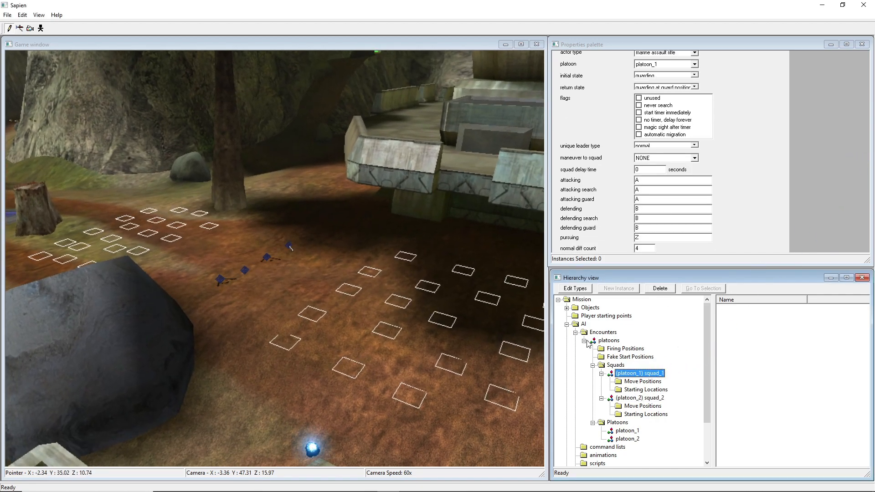
left_click(631, 438)
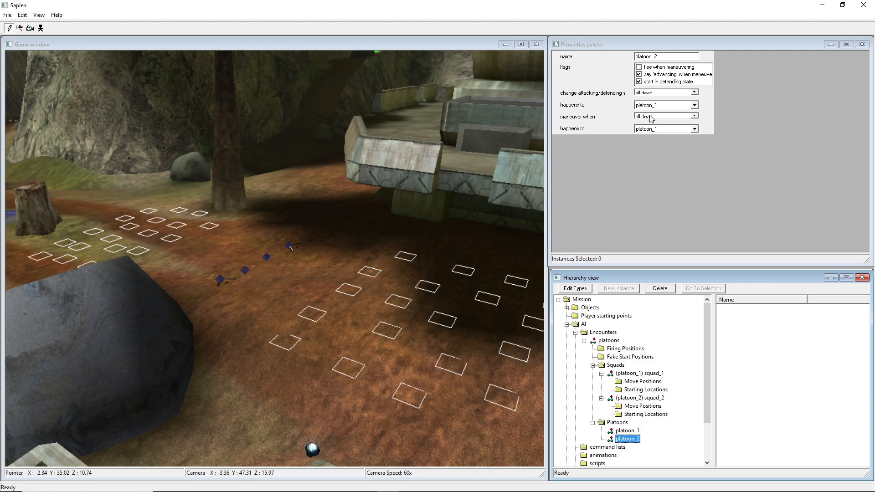
Set platoon_2 to change its attacking/defending state when platoon_1 is 50% dead, and save the scenario.
left_click(650, 94)
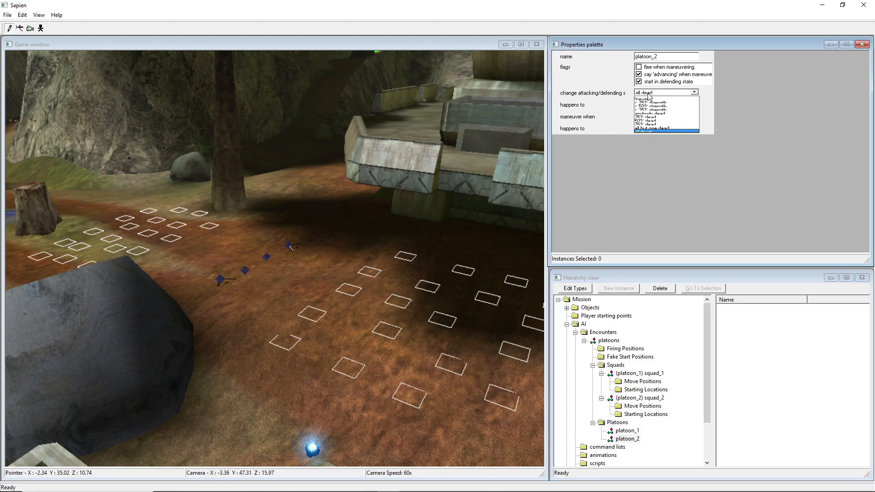
left_click(647, 122)
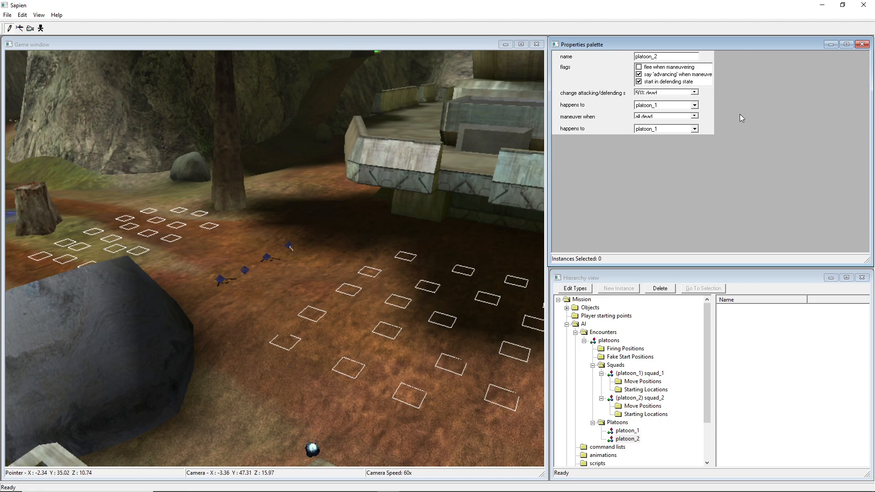
mouse_move(355, 189)
middle_mouse_down()
mouse_move(319, 189)
mouse_move(340, 180)
mouse_move(355, 189)
middle_mouse_up()
key("ctrl+s")
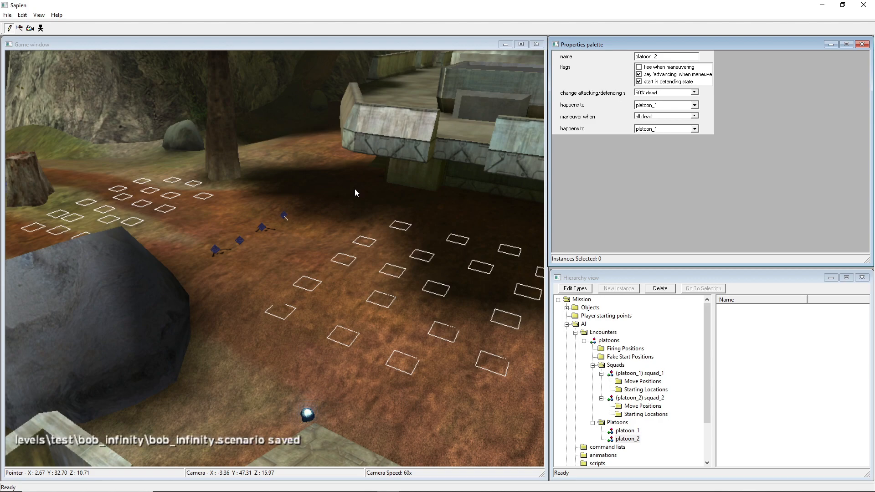
Rebuild the cache file for levels\test\bob_infinity\bob_infinity with the previous tool command, and switch to Halo Custom Edition.
mouse_move(419, 489)
left_click(454, 483)
key("Up")
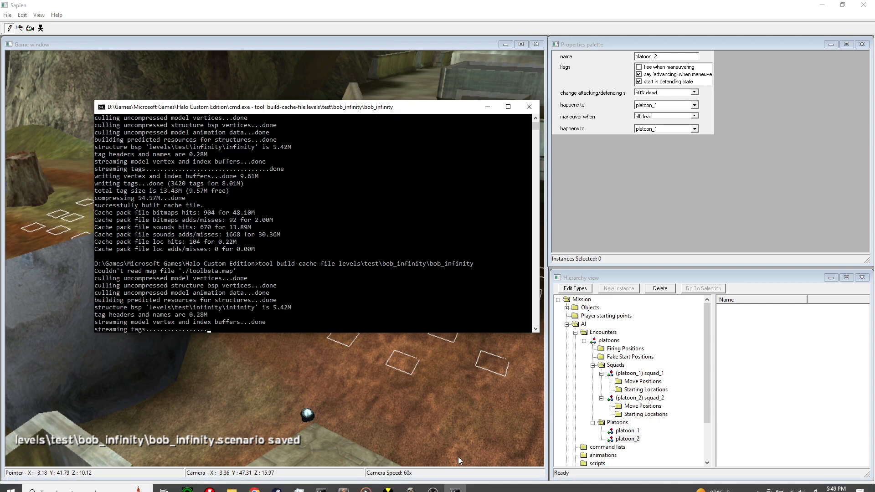
left_click(408, 486)
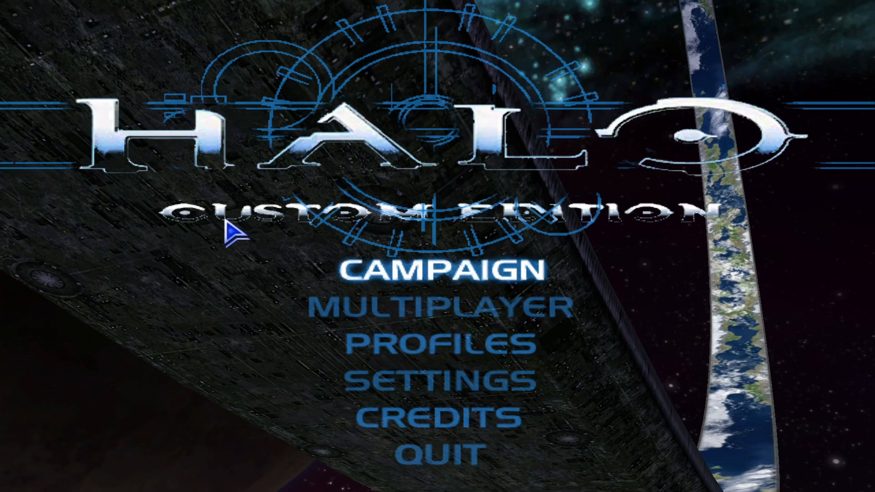
Create a LAN multiplayer game on the rebuilt test map.
left_click(371, 308)
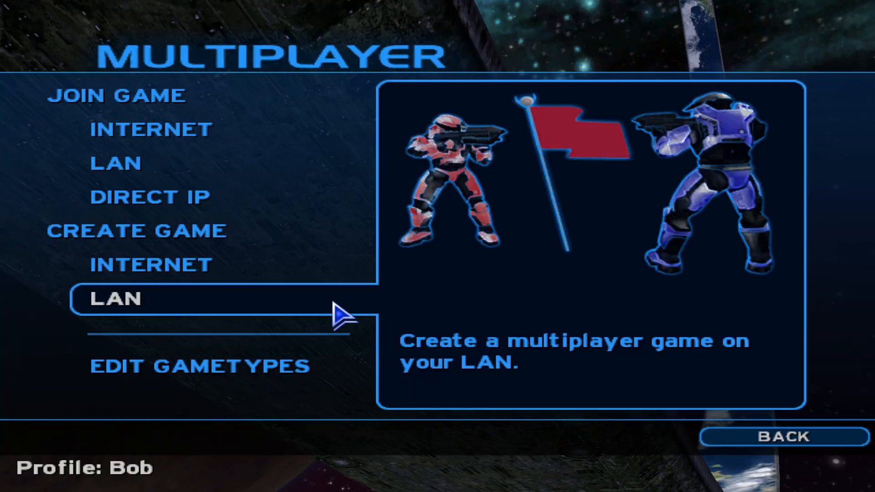
left_click(342, 310)
left_click(592, 437)
left_click(666, 442)
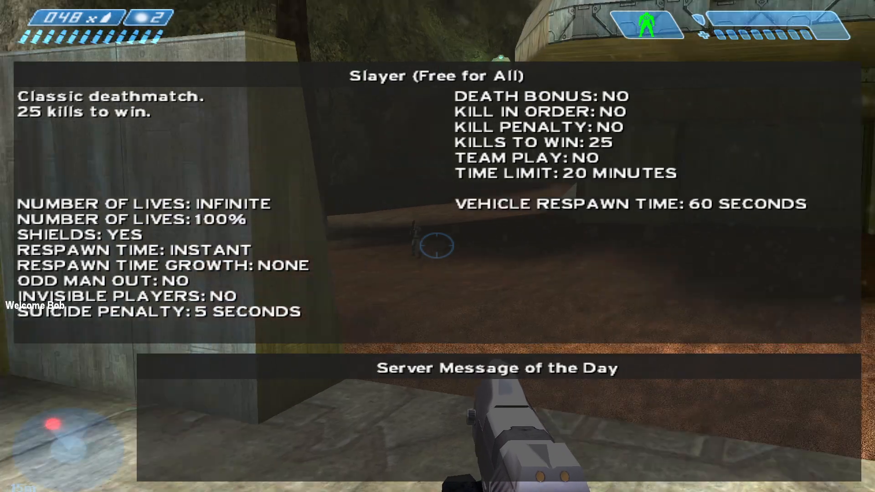
Shoot the four nearby squad_1 marines with the pistol to trigger platoon_2's reaction.
key("w")
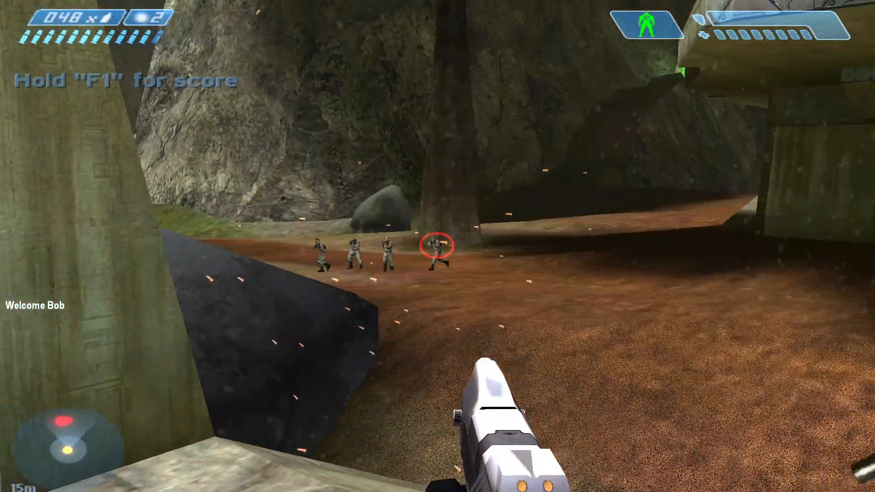
left_click(436, 246)
left_click(437, 245)
left_click(437, 246)
left_click(437, 246)
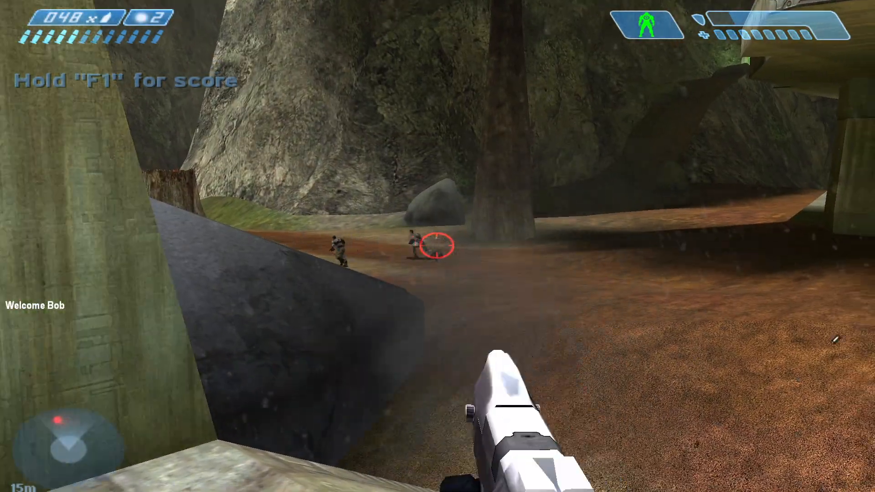
left_click(437, 246)
left_click(437, 245)
left_click(436, 245)
key("r")
key("d")
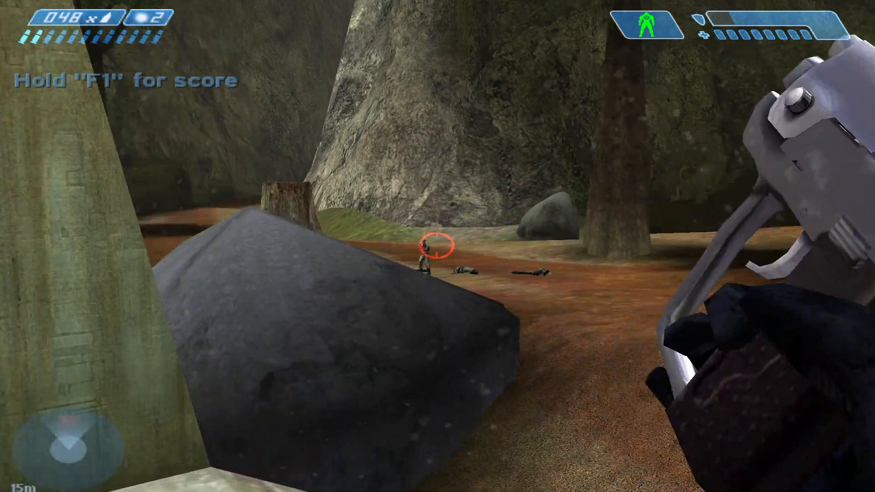
key("d")
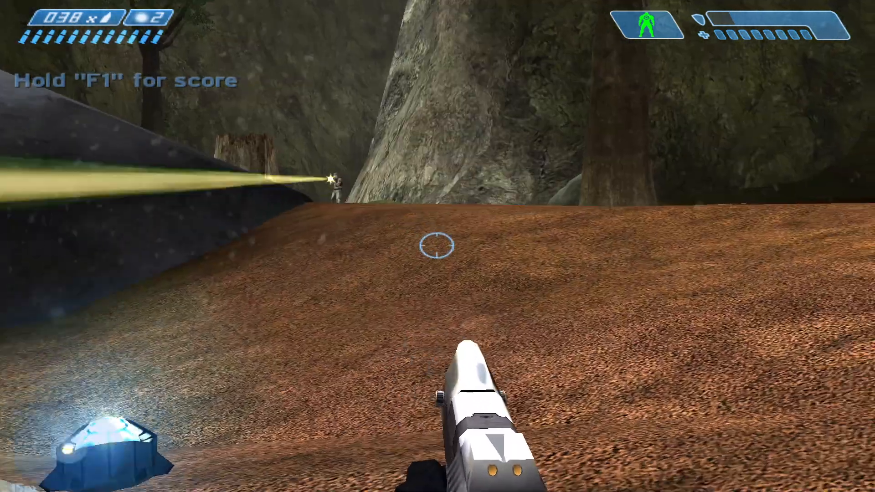
left_click(436, 246)
left_click(437, 245)
left_click(437, 245)
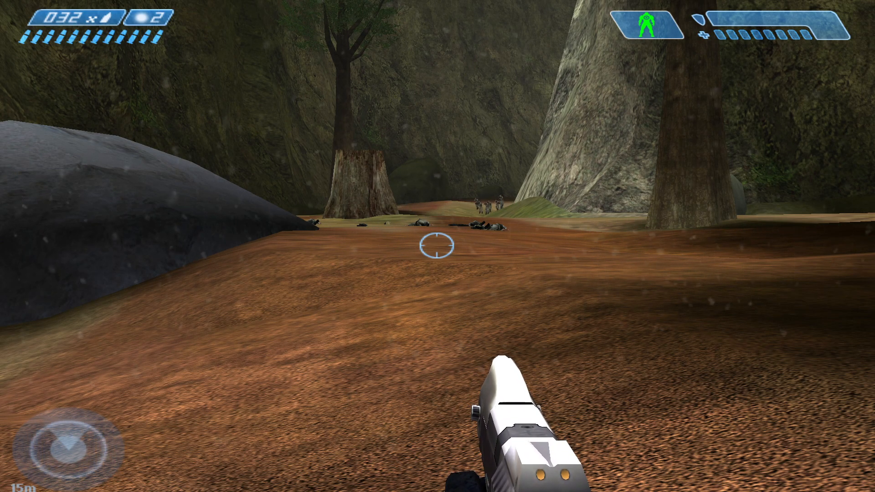
Back away from the fallen marines and watch how the arriving squad_2 marines take up their firing positions.
key("d")
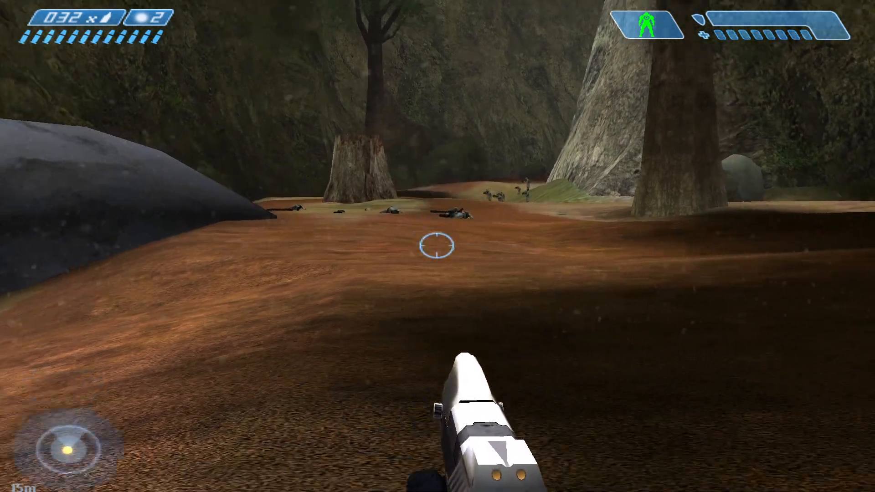
key("z")
key("z")
key("s")
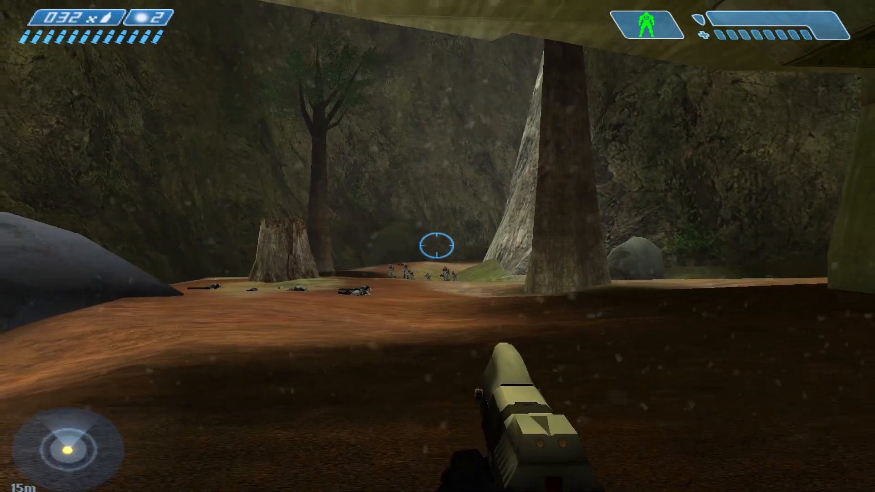
key("s")
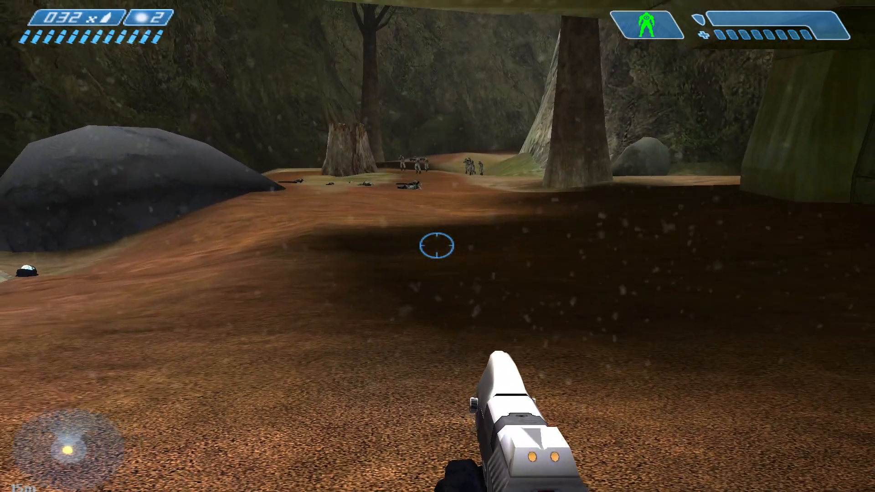
Fight the remaining marines with the assault rifle to observe their behavior, and return to Sapien.
key("a")
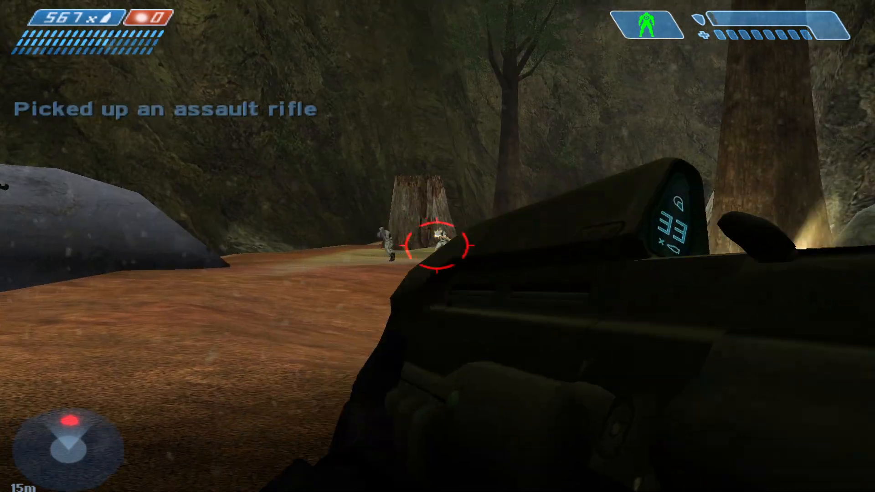
left_click_drag(436, 246, 437, 246)
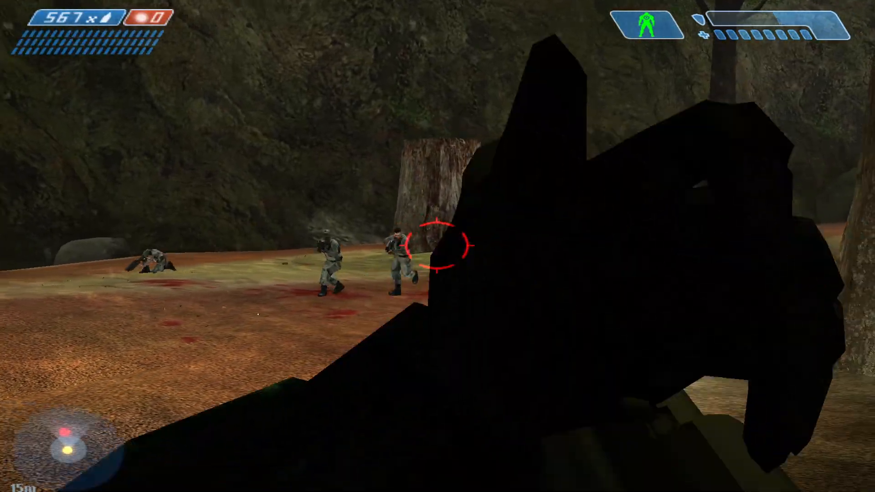
key("s")
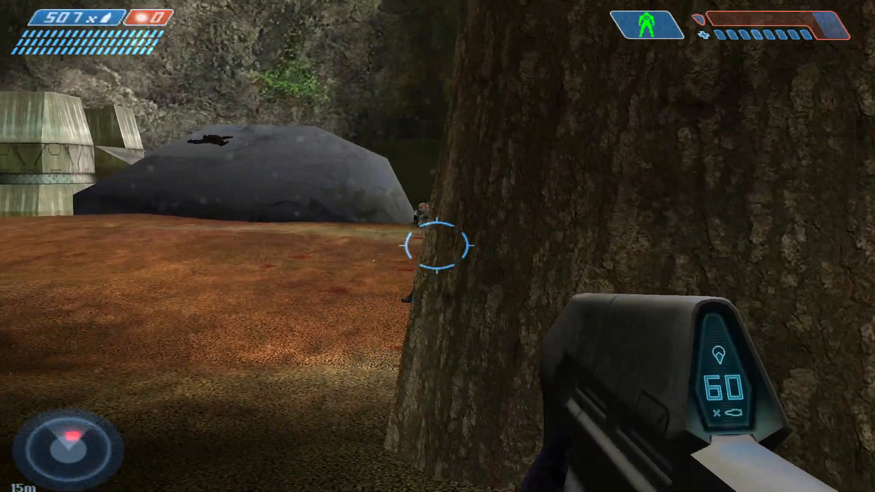
left_click_drag(437, 246, 436, 246)
key("r")
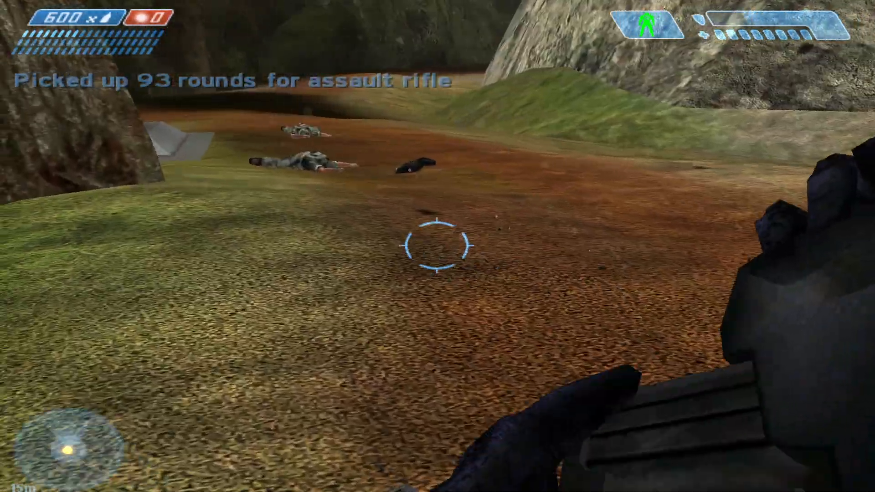
key("w")
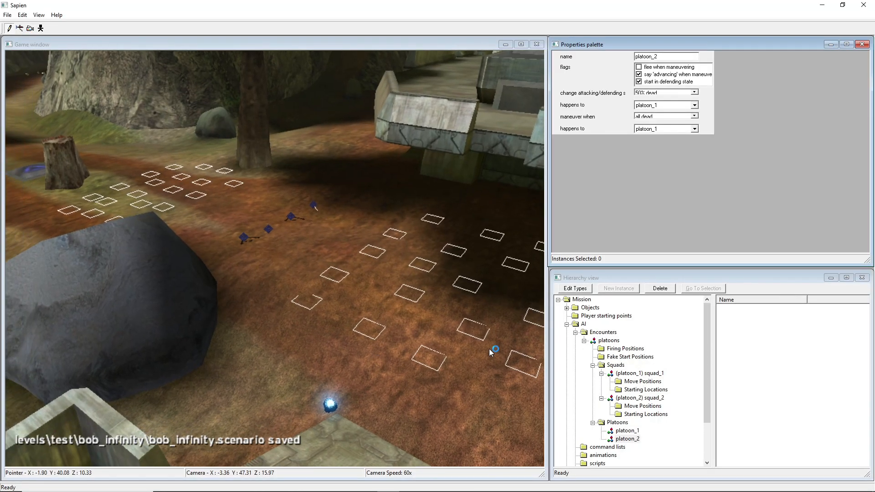
Turn off platoon_2's start in defending state flag, set its state change to never and NONE, and save the scenario.
left_click(627, 439)
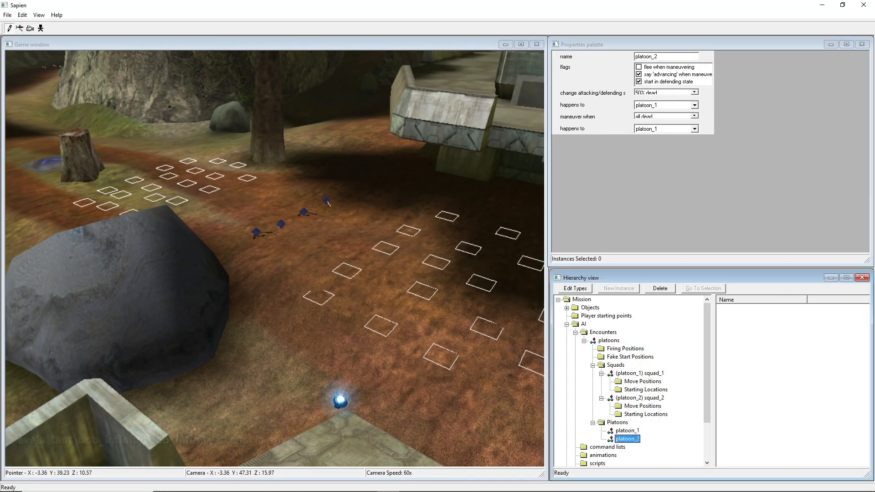
left_click(639, 82)
left_click(656, 93)
left_click(654, 94)
left_click(646, 92)
left_click(647, 103)
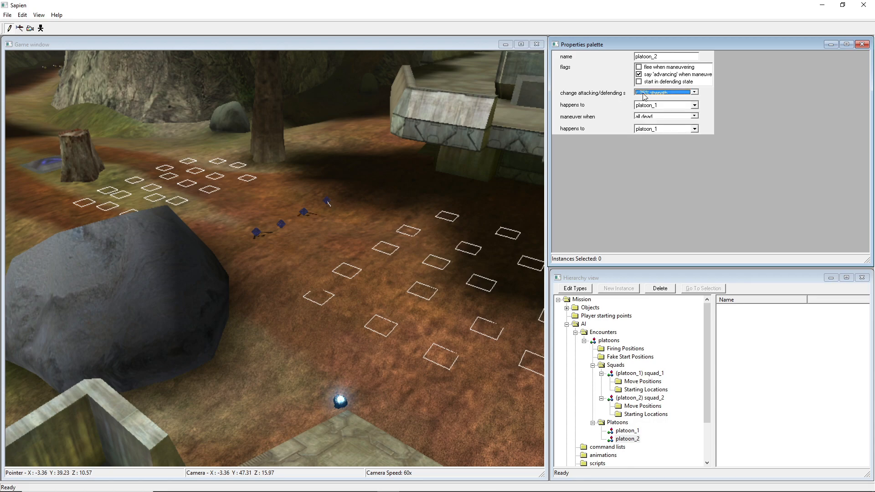
left_click(649, 93)
left_click(654, 102)
left_click(653, 104)
left_click(654, 112)
middle_click_drag(332, 255, 351, 254)
key("ctrl+s")
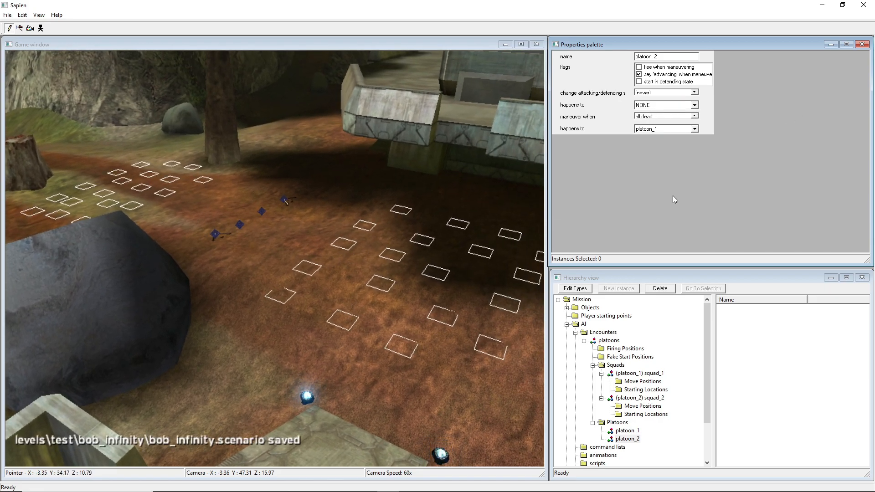
Set platoon_2's attacking/defending state change to occur when platoon_2 is 50% dead.
left_click(638, 82)
left_click(637, 82)
middle_click_drag(360, 218, 361, 218)
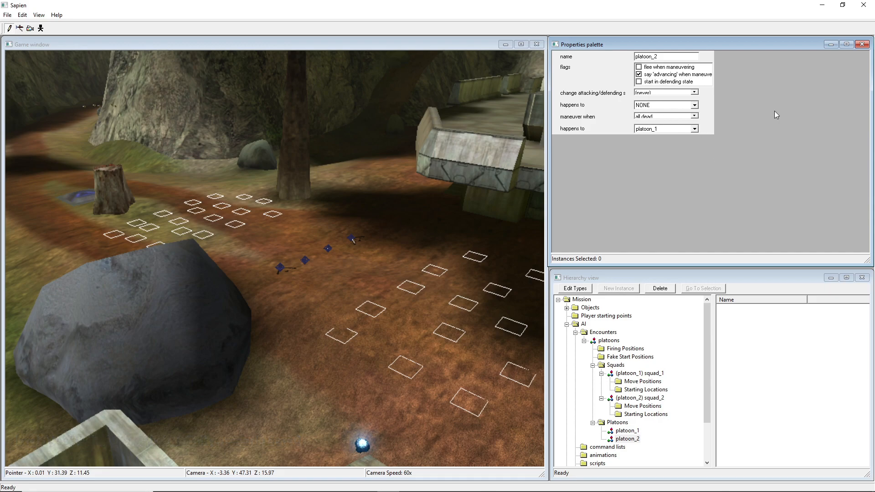
left_click(666, 105)
left_click(656, 124)
left_click(645, 95)
left_click(656, 118)
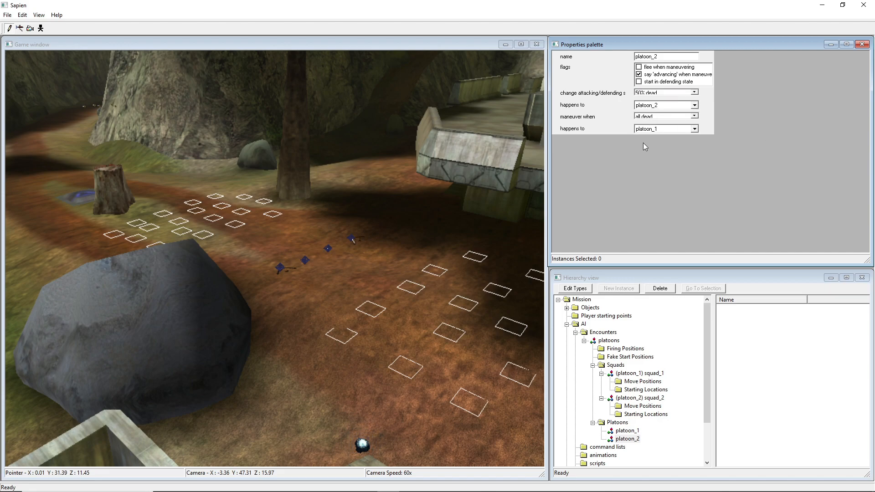
Look over both groups of firing positions and the distant path leading to the encounter area.
middle_click_drag(459, 124, 472, 152)
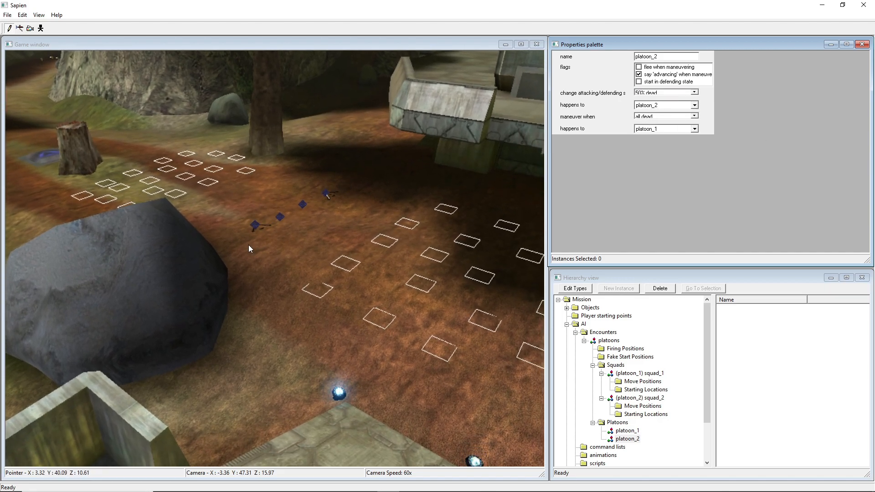
middle_click_drag(382, 296, 373, 271)
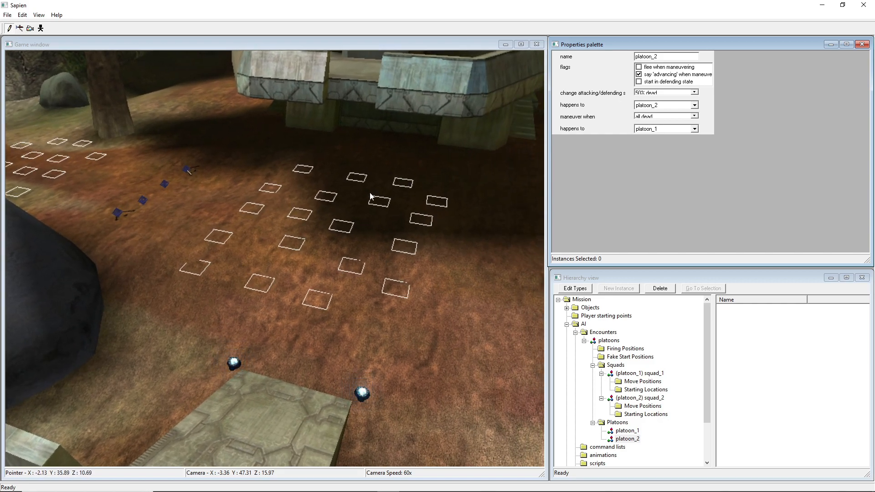
middle_click_drag(254, 146, 226, 142)
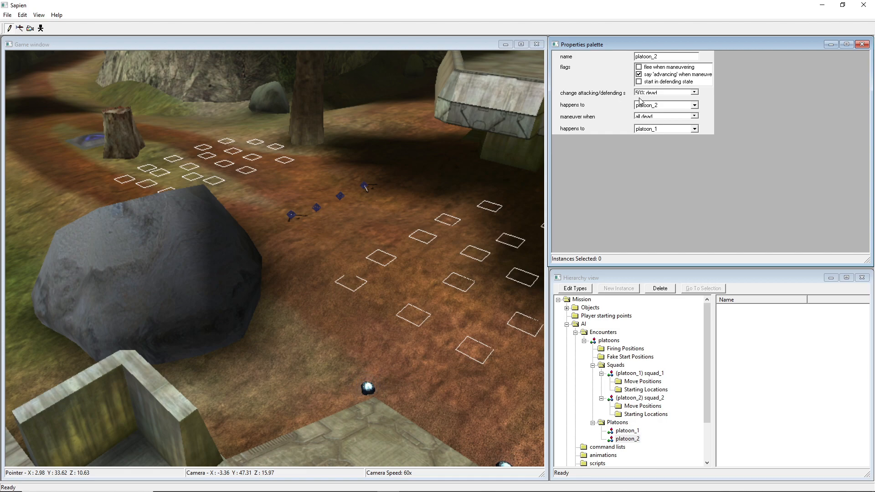
key("d")
middle_click_drag(609, 127, 572, 119)
key("a")
key("s")
key("s")
key("w")
key("d")
key("d")
key("w")
key("r")
key("w")
key("s")
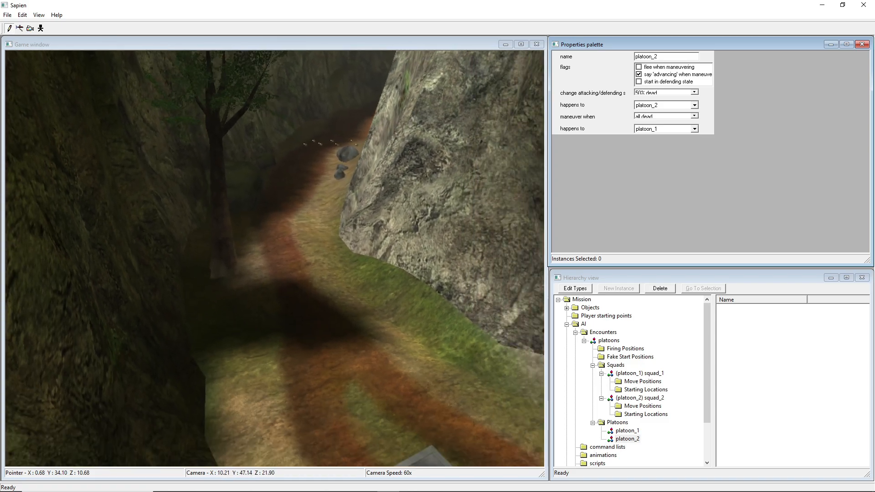
key("s")
key("f")
middle_click_drag(275, 259, 362, 249)
key("f")
key("w")
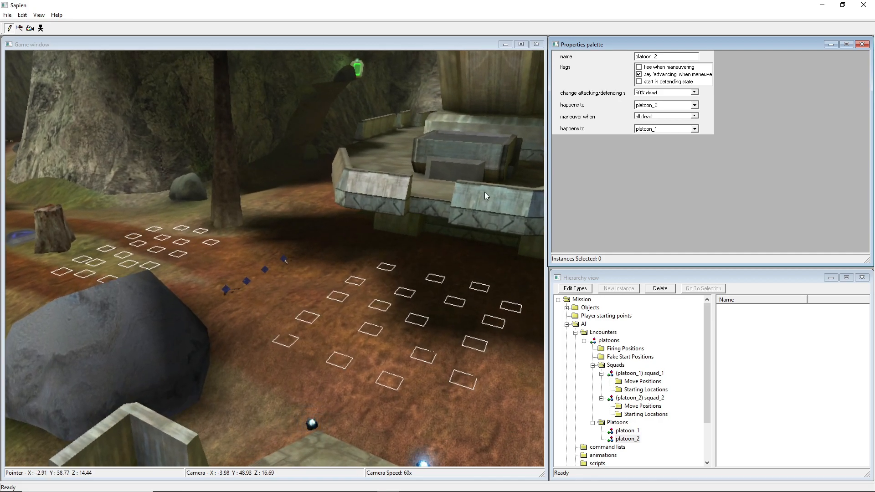
key("f")
key("f")
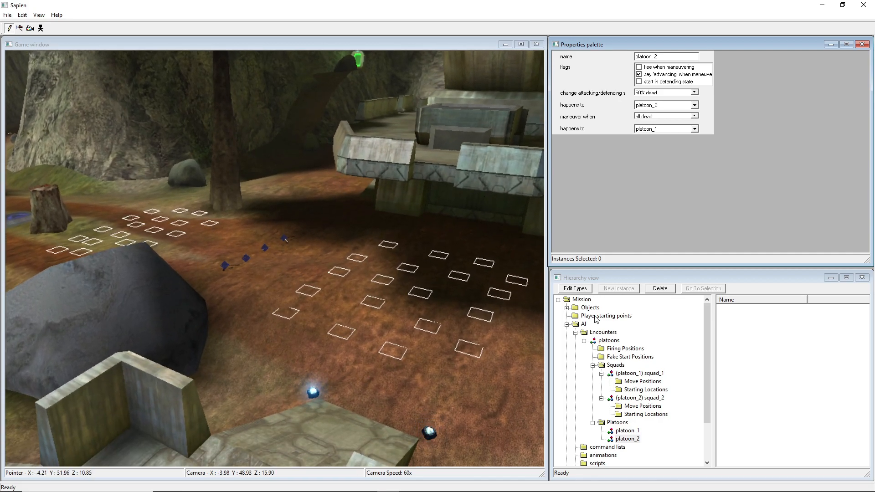
Check squad_1's respawn settings, and turn on the respawn enabled flag for the platoons encounter.
left_click(619, 373)
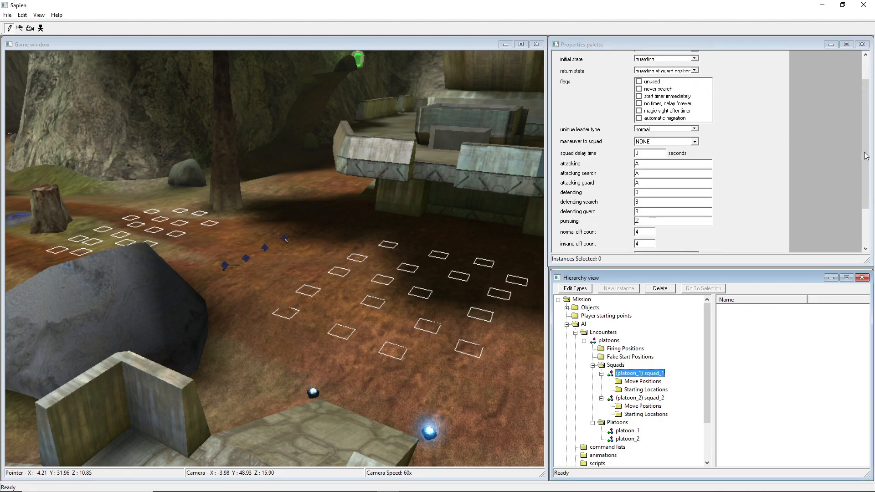
scroll(807, 165, "down", 3)
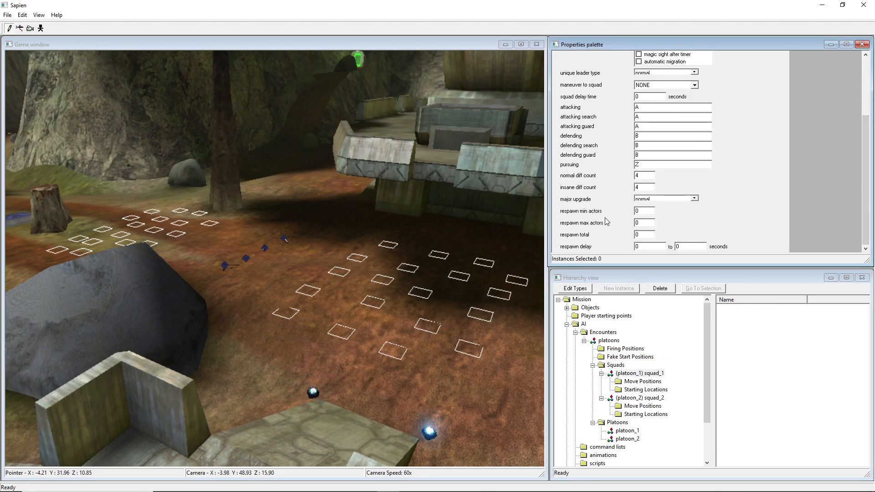
left_click(599, 341)
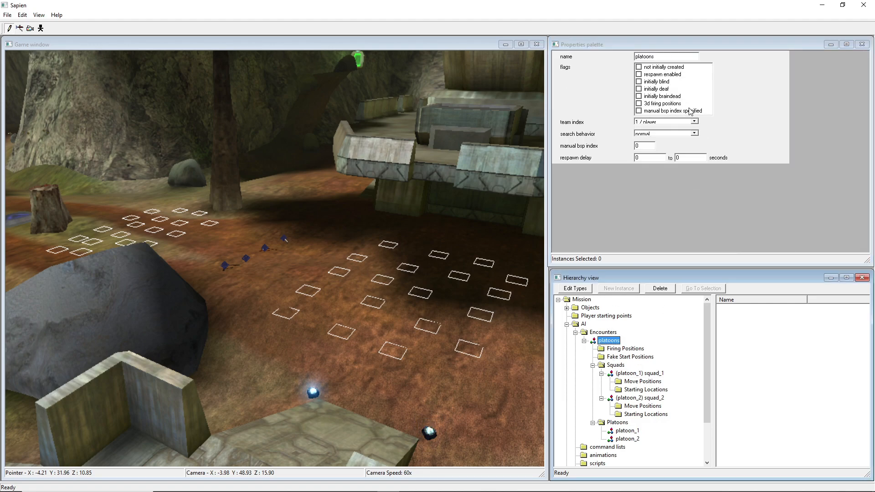
left_click(646, 82)
left_click(642, 75)
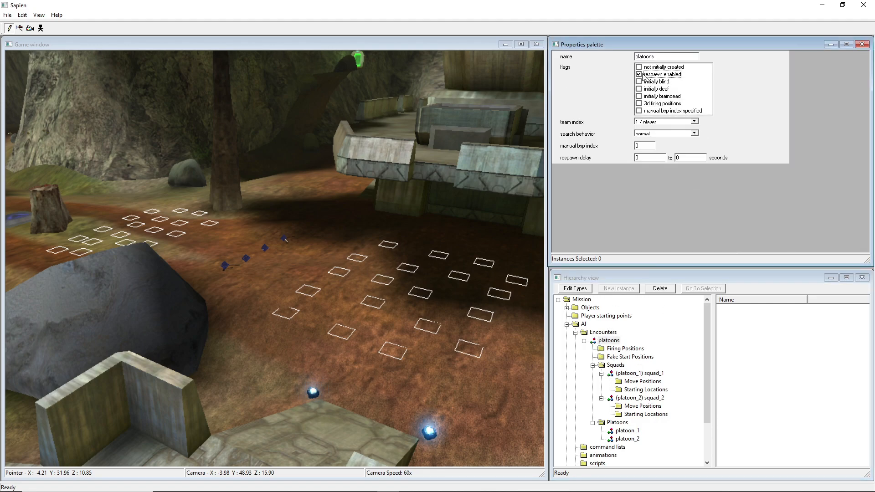
Review squad_1's respawn fields again, and examine its starting locations and the surrounding firing positions.
left_click(628, 374)
scroll(757, 154, "down", 3)
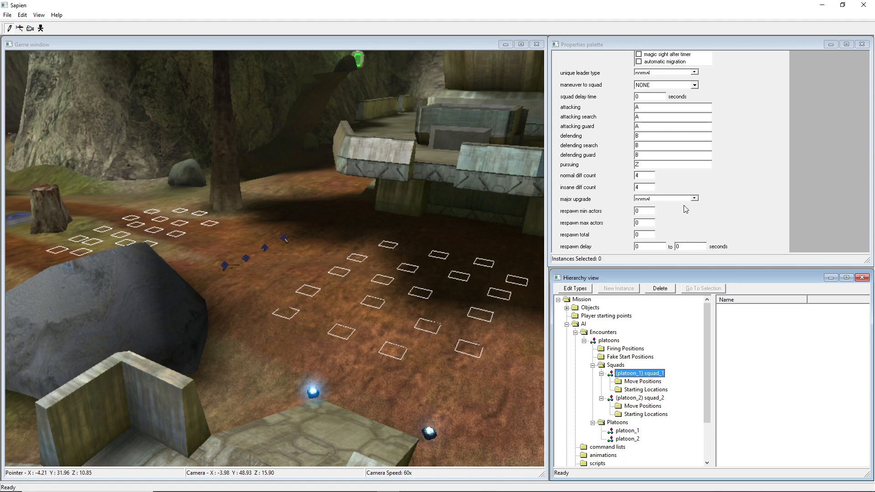
middle_click_drag(501, 315, 383, 350)
key("w")
key("d")
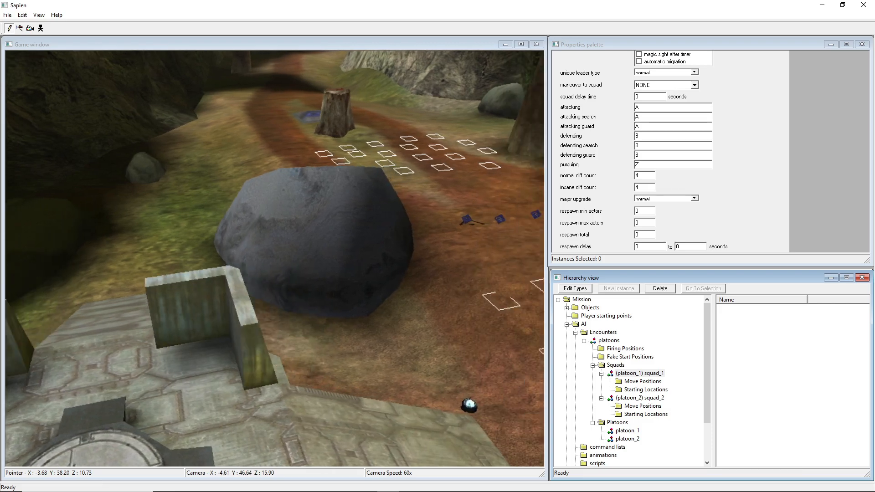
left_click_drag(383, 351, 388, 360)
key("d")
middle_click_drag(387, 360, 501, 315)
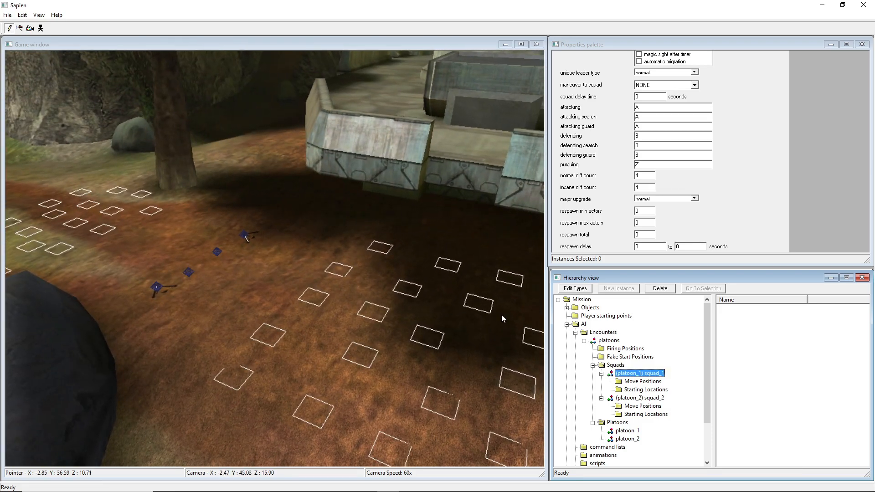
middle_click_drag(329, 334, 309, 332)
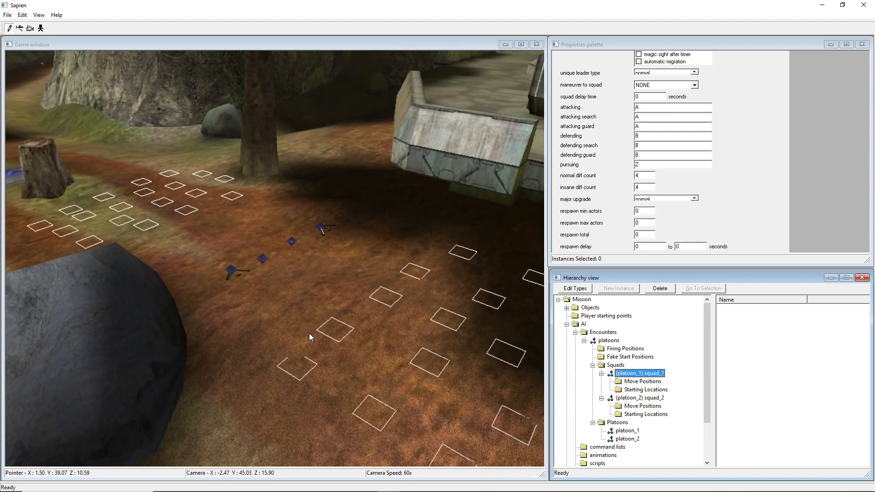